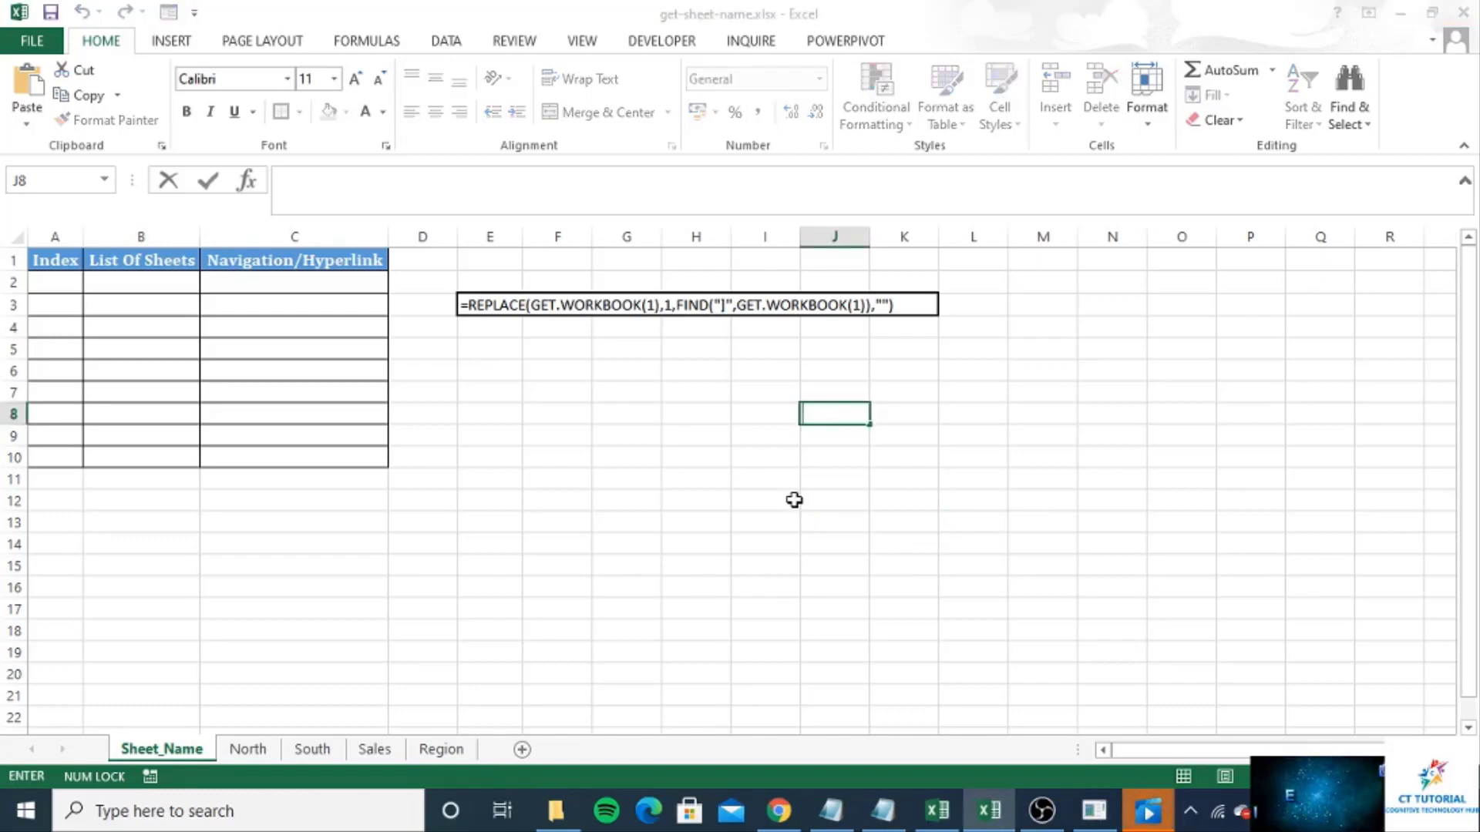
Step: Select cell G11 on the Sheet_Name worksheet
{"action": "left_click", "coordinate": [651, 468]}
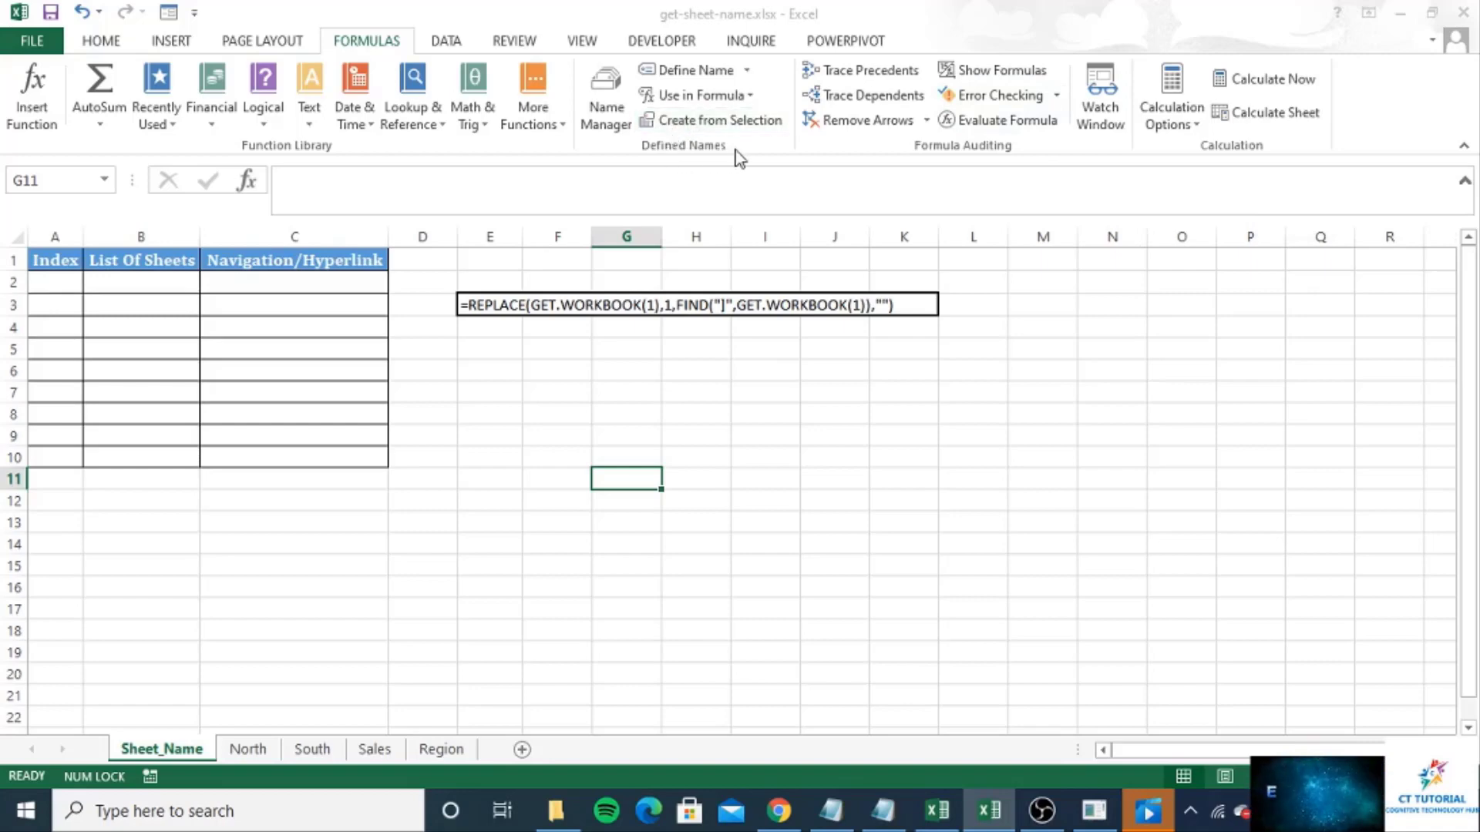
Step: Start a new workbook-level name, entering Sheet_Names as its name
{"action": "left_click", "coordinate": [715, 75]}
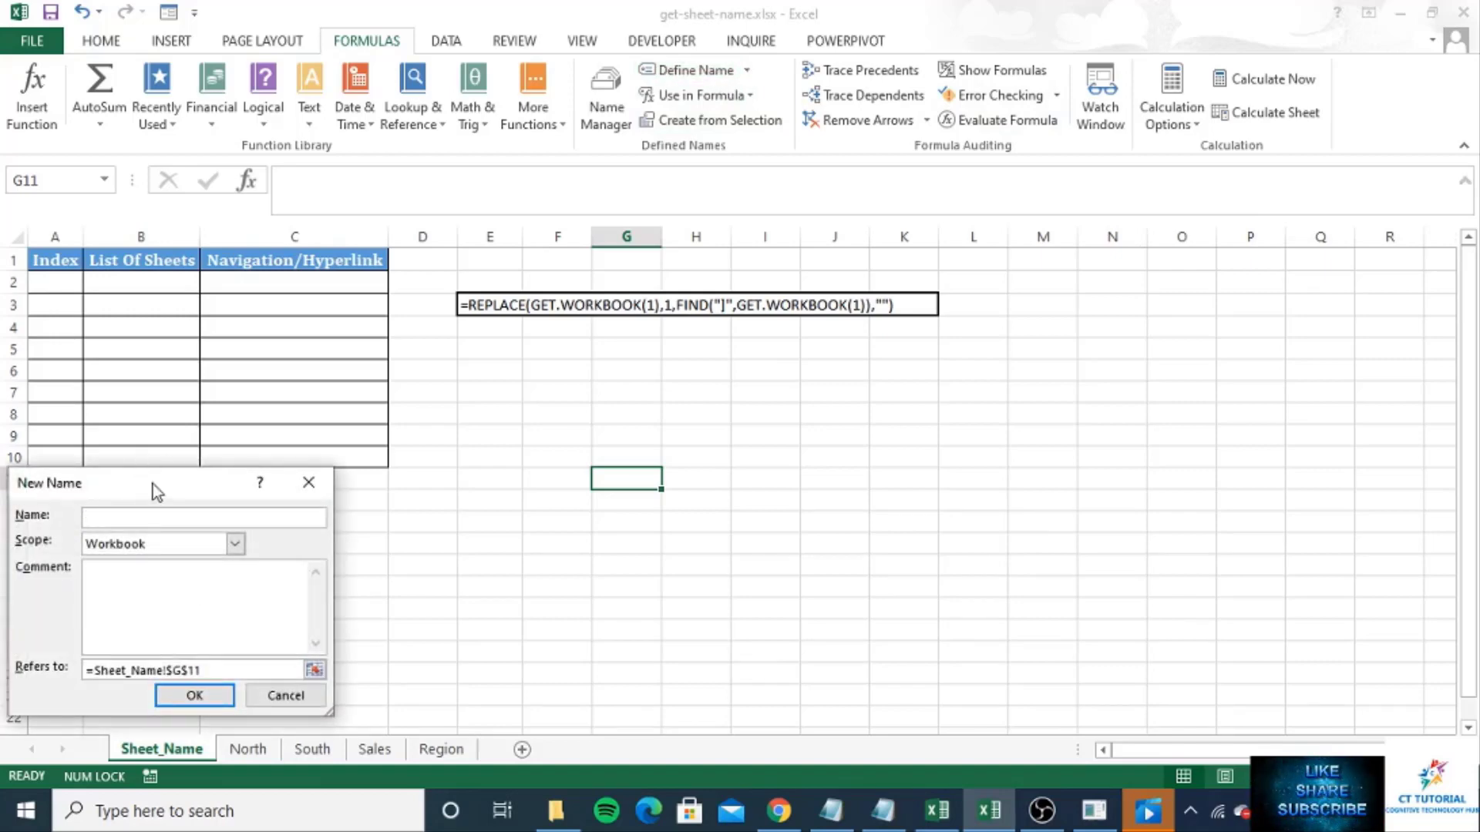
{"action": "left_click_drag", "start_coordinate": [154, 484], "coordinate": [938, 350]}
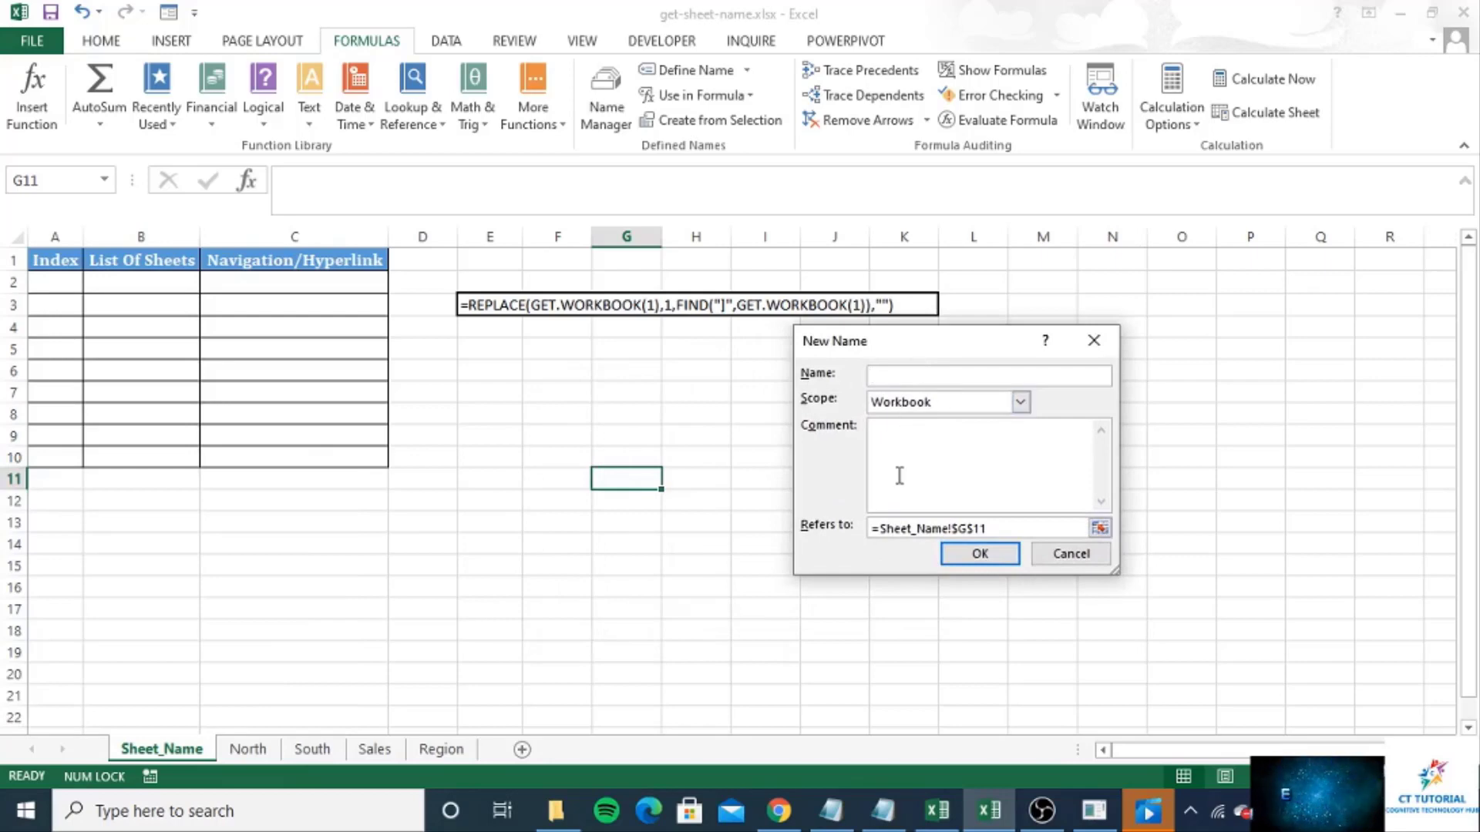
{"action": "type", "text": "S"}
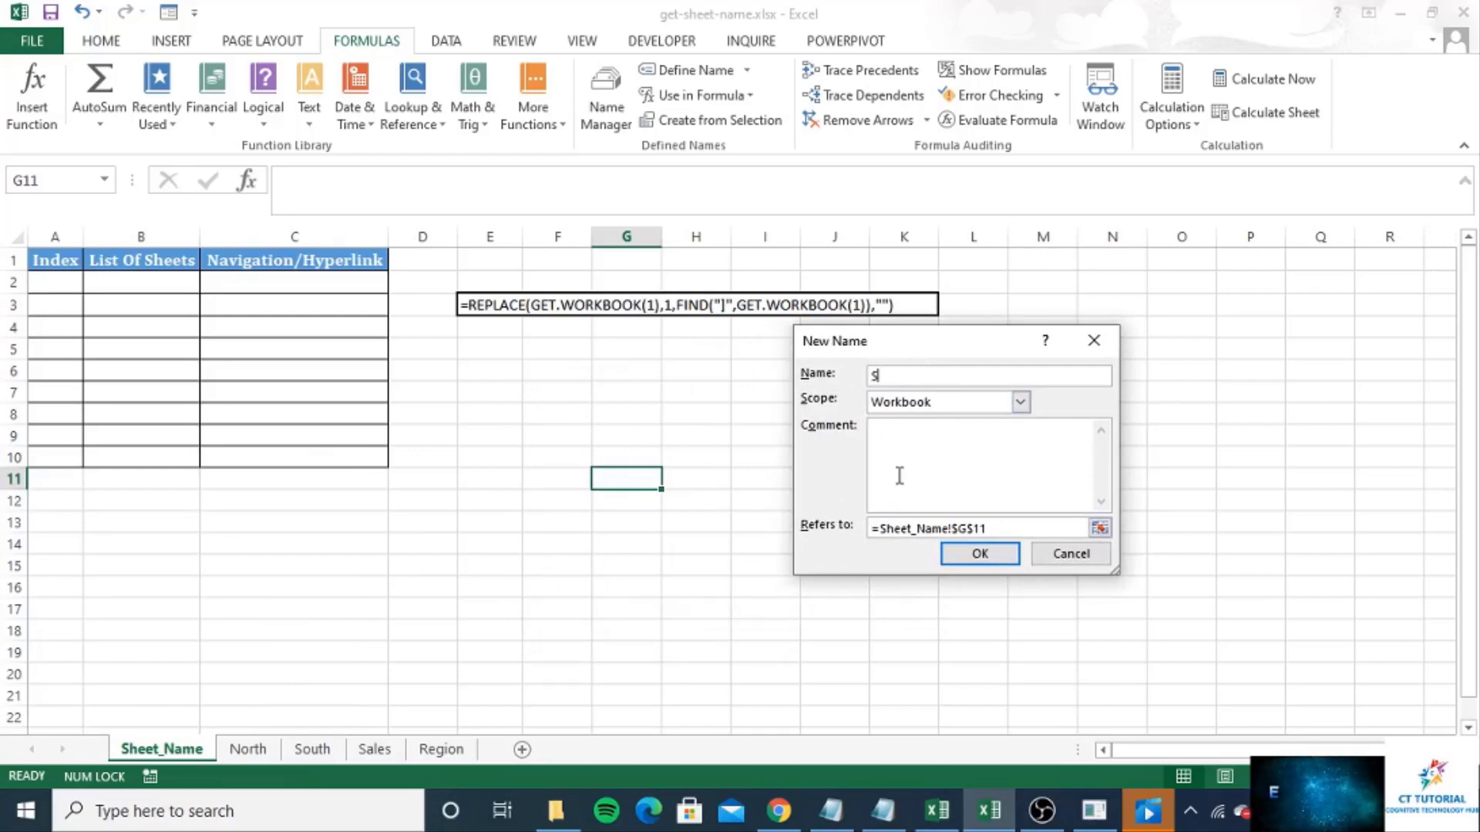
{"action": "type", "text": "hee"}
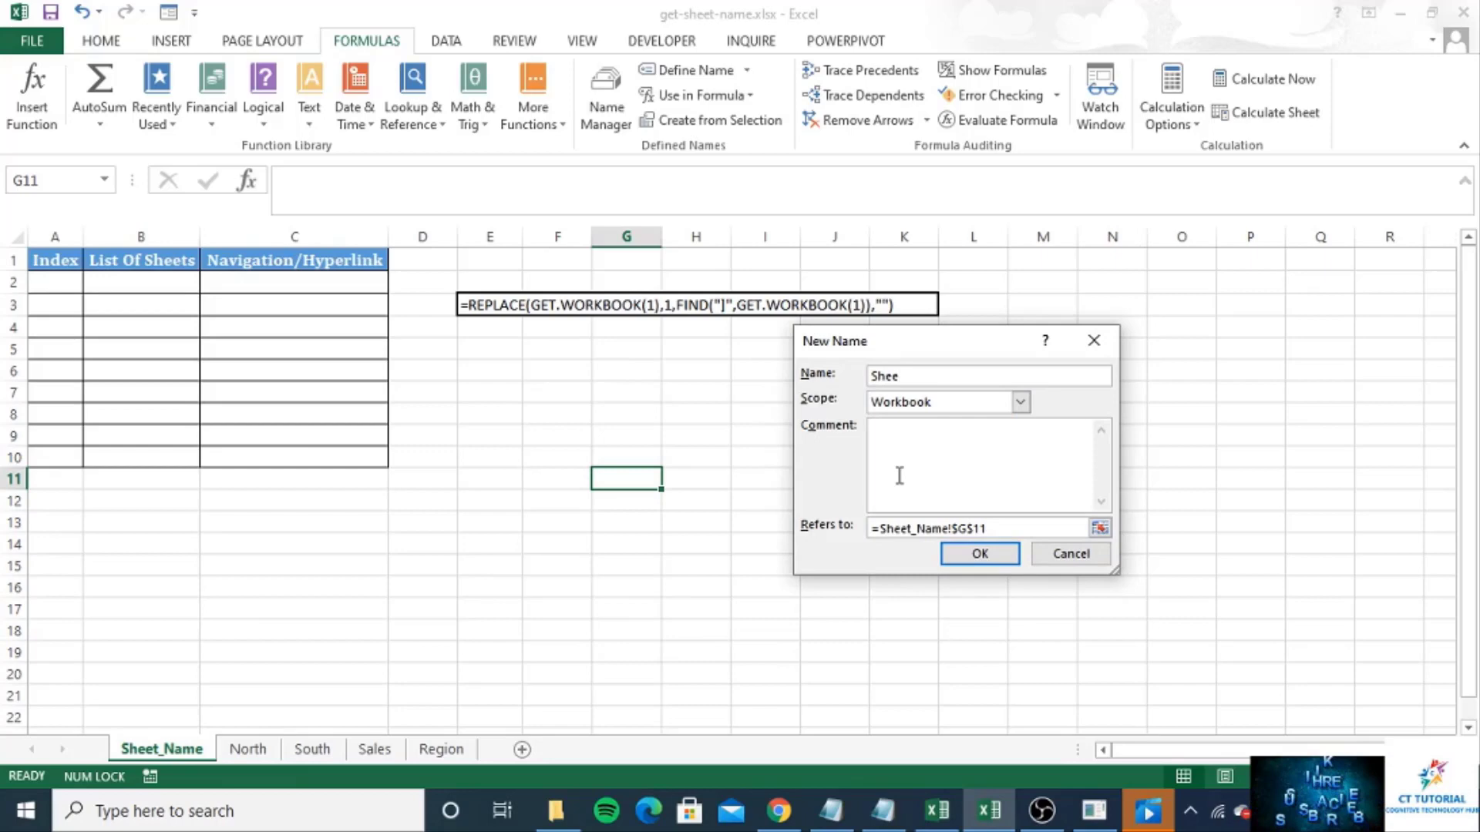
{"action": "type", "text": "t_Names"}
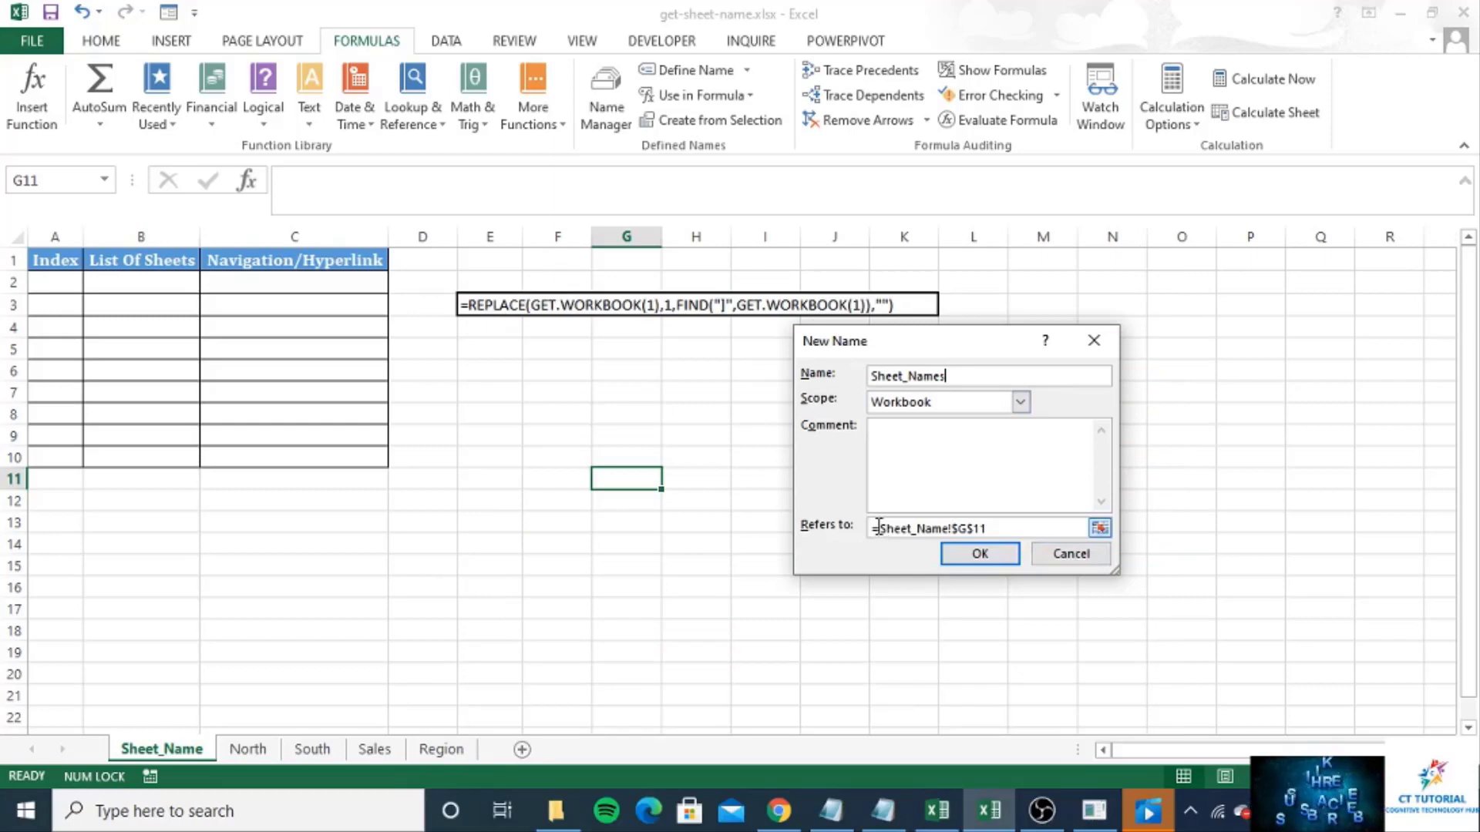
Step: Make Sheet_Names refer to =REPLACE(GET.WORKBOOK(1),1,FIND("]",GET.WORKBOOK(1)),"") and confirm it
{"action": "left_click_drag", "start_coordinate": [875, 527], "coordinate": [1017, 528]}
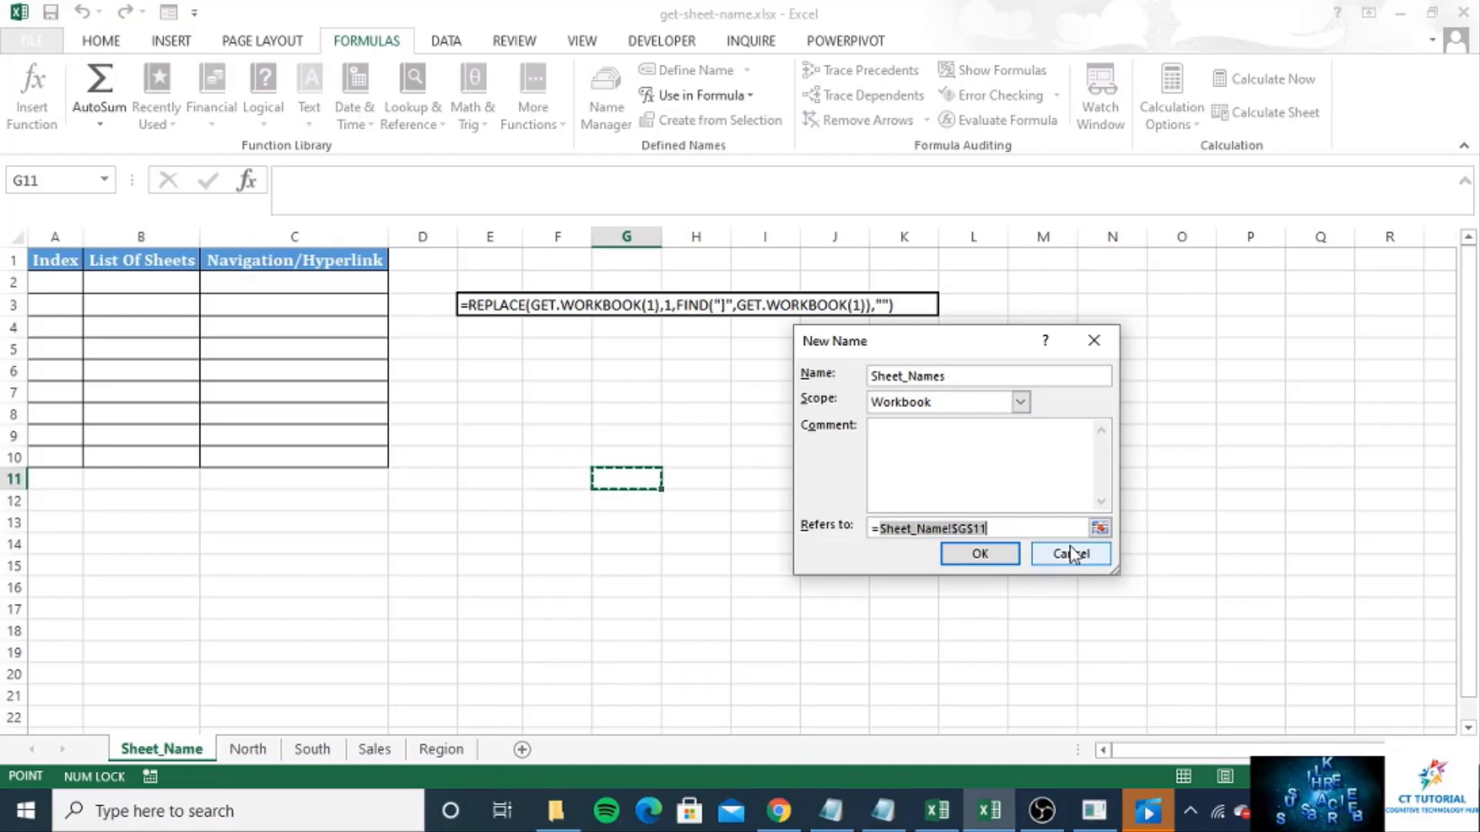
{"action": "type", "text": "R"}
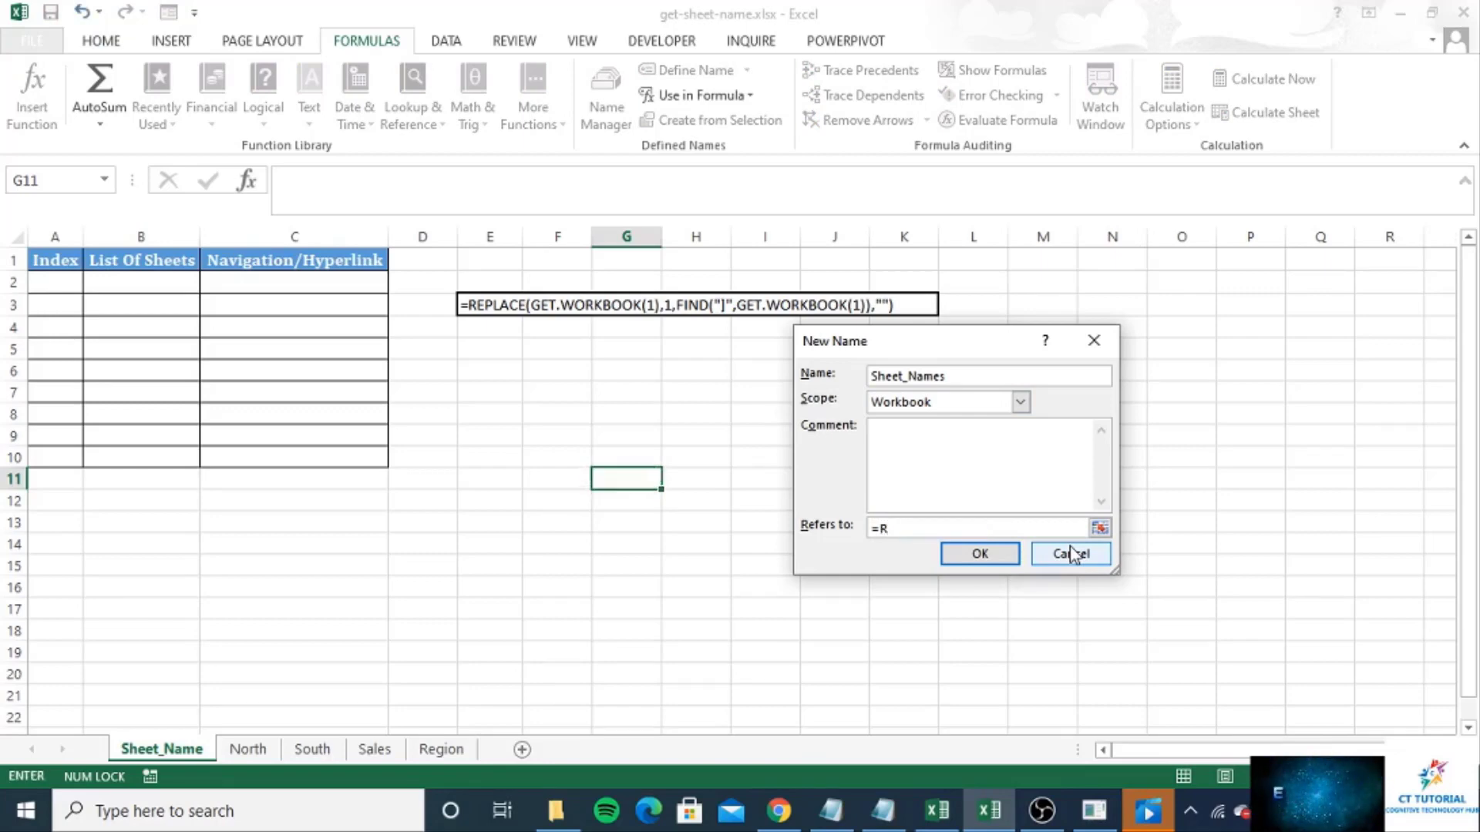
{"action": "type", "text": "eplac"}
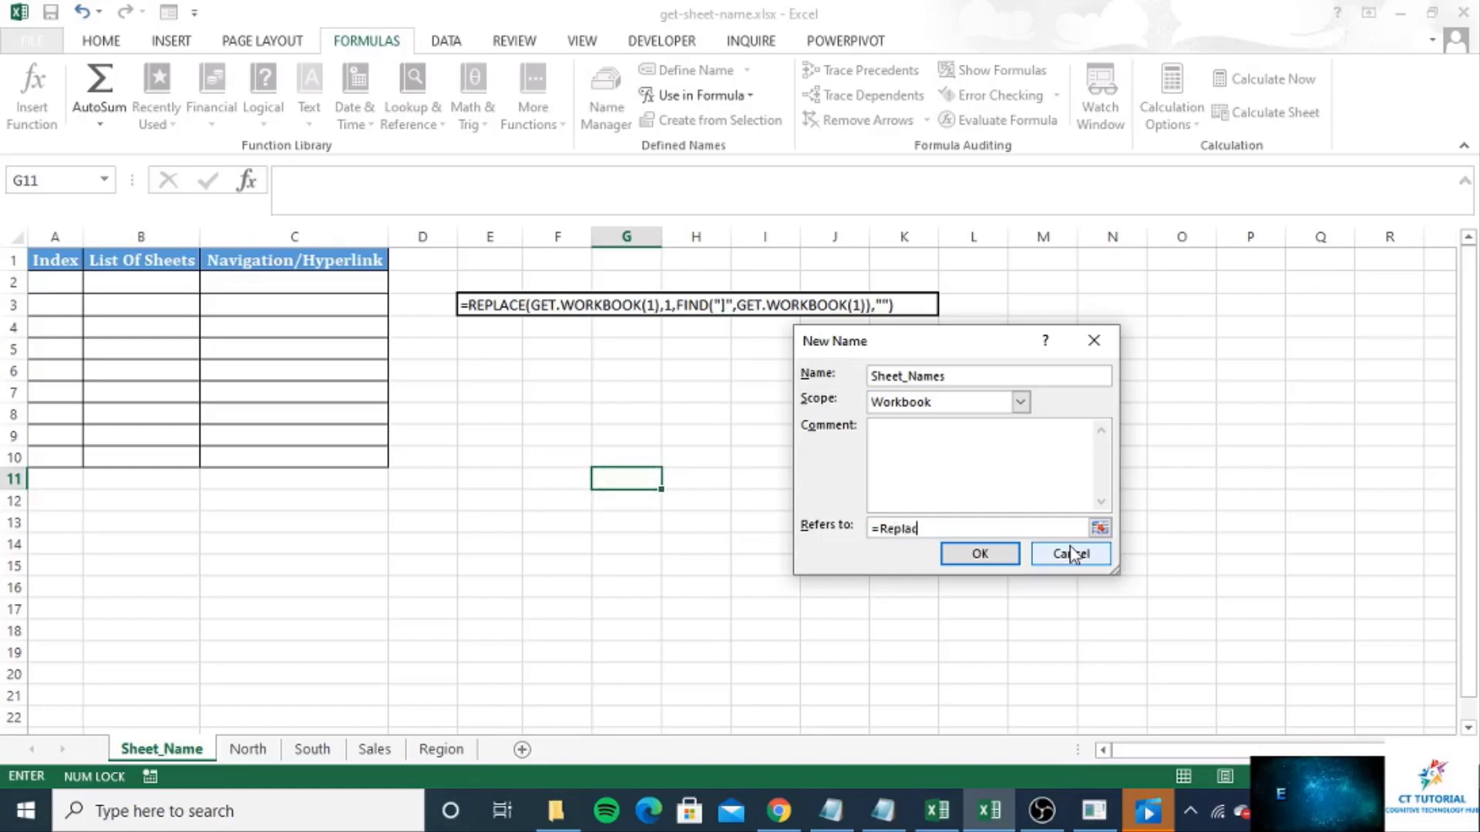
{"action": "type", "text": "e("}
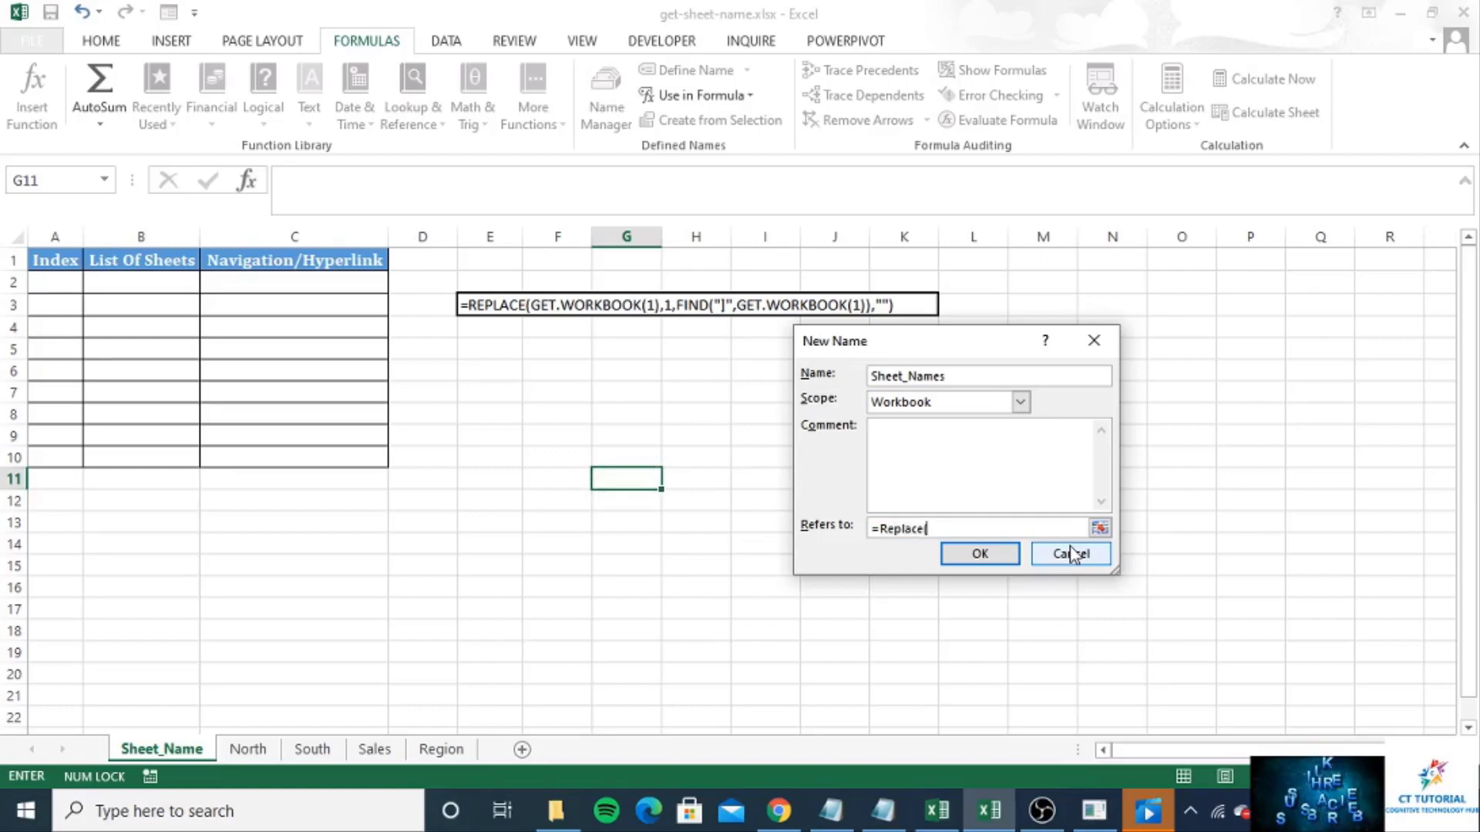
{"action": "type", "text": "get"}
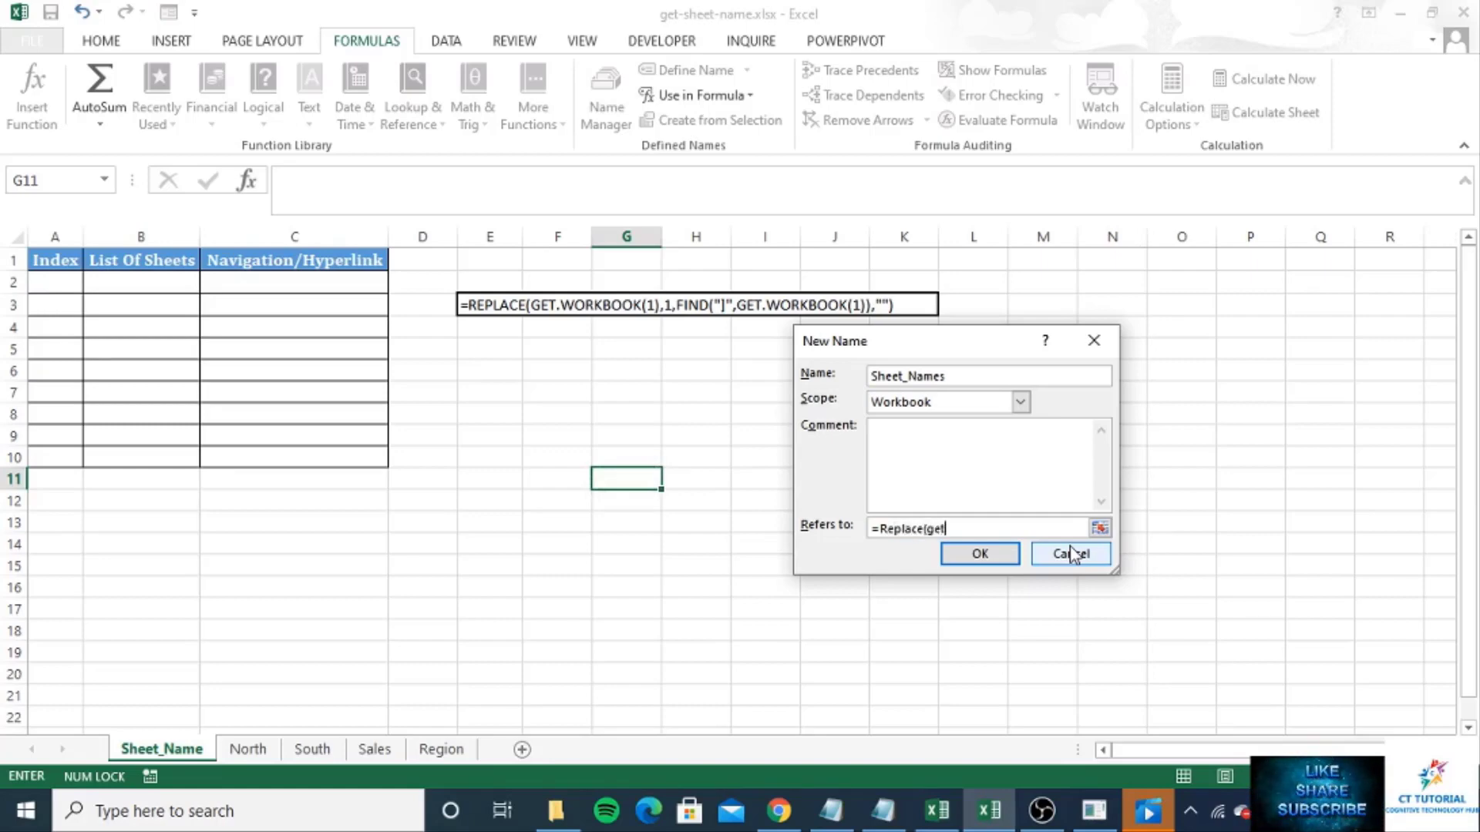
{"action": "type", "text": ".workbook"}
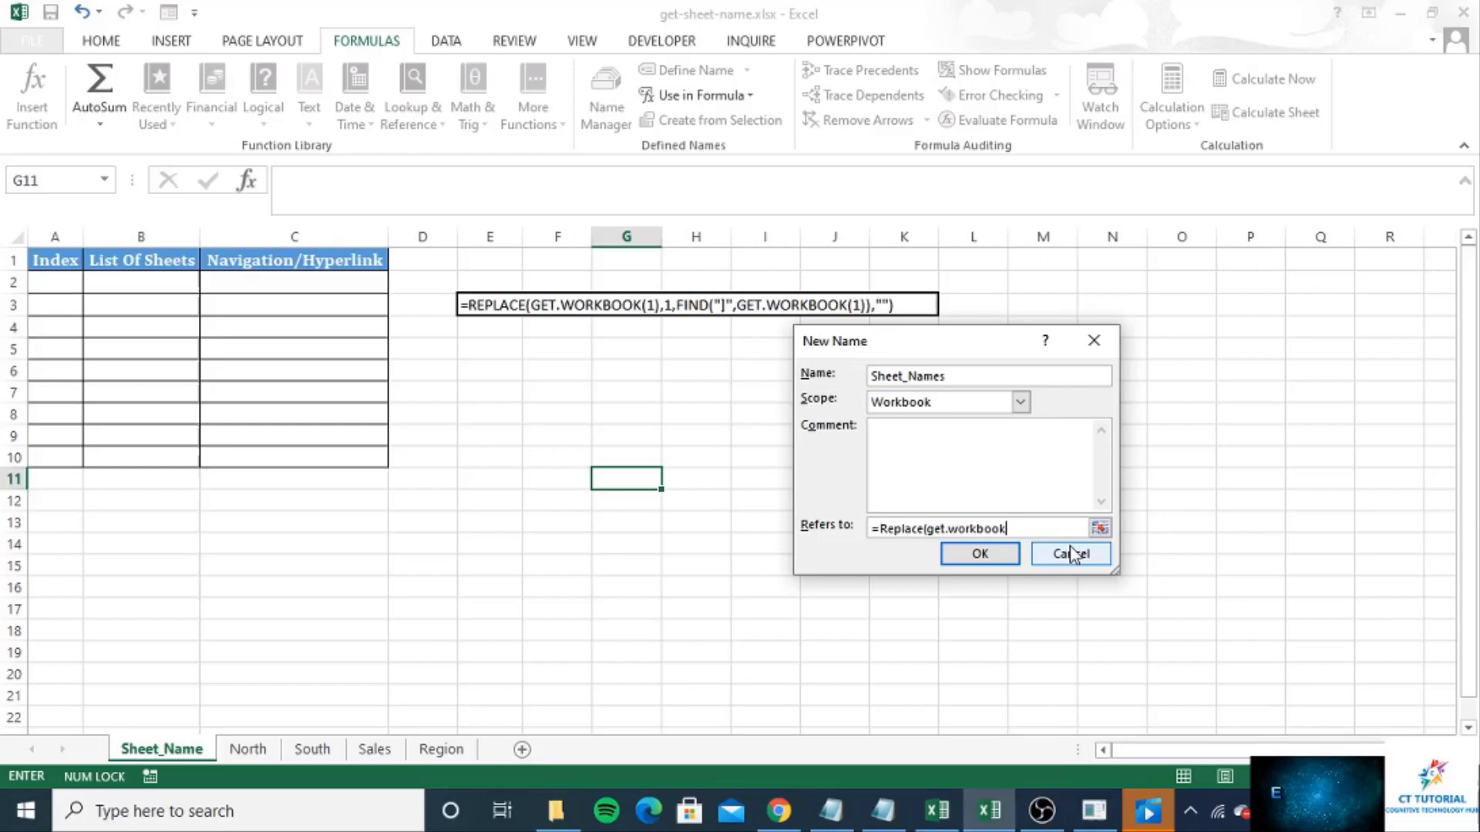
{"action": "type", "text": "(1)"}
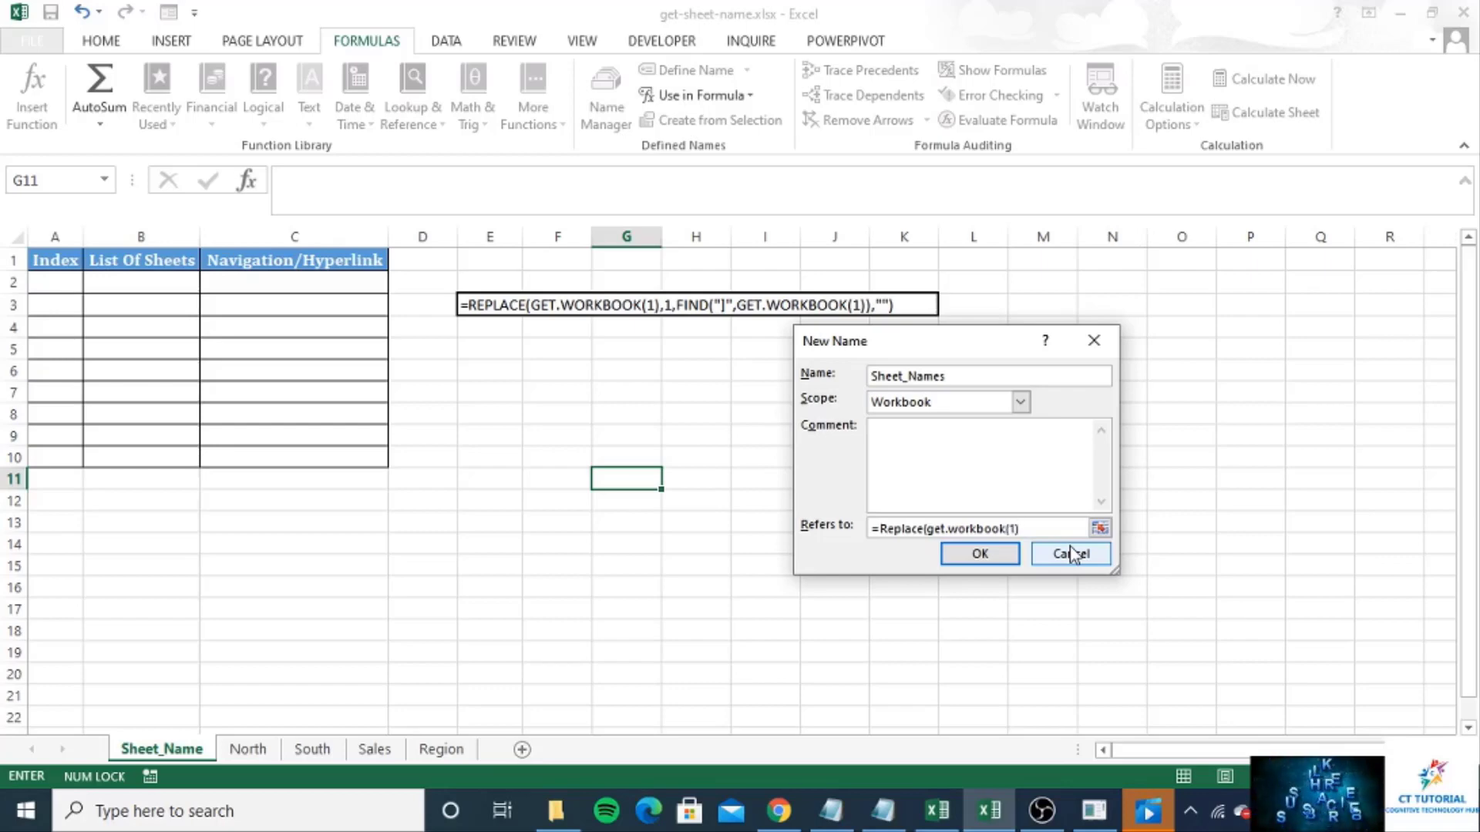
{"action": "type", "text": ",1,"}
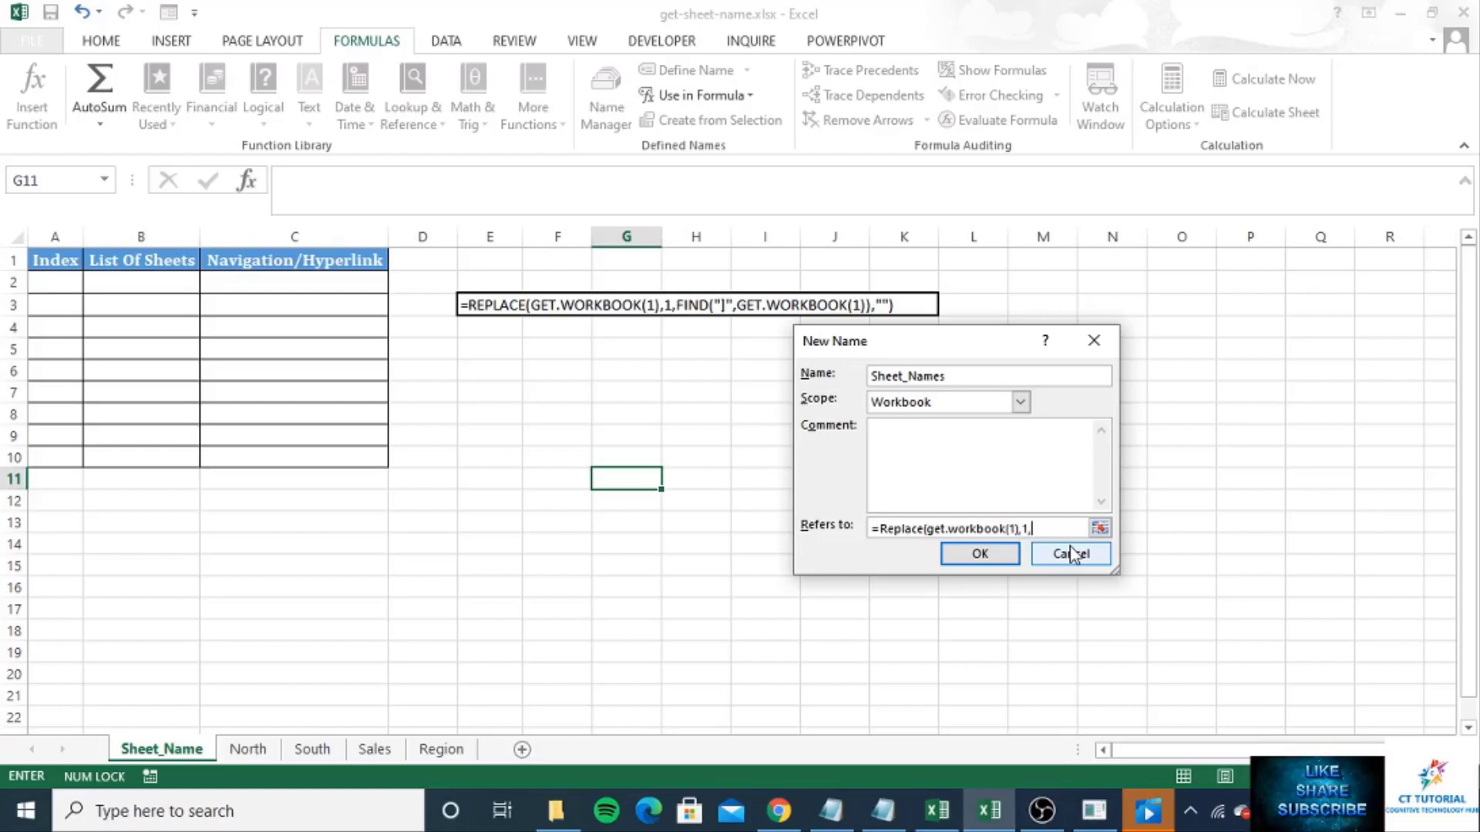
{"action": "type", "text": "find"}
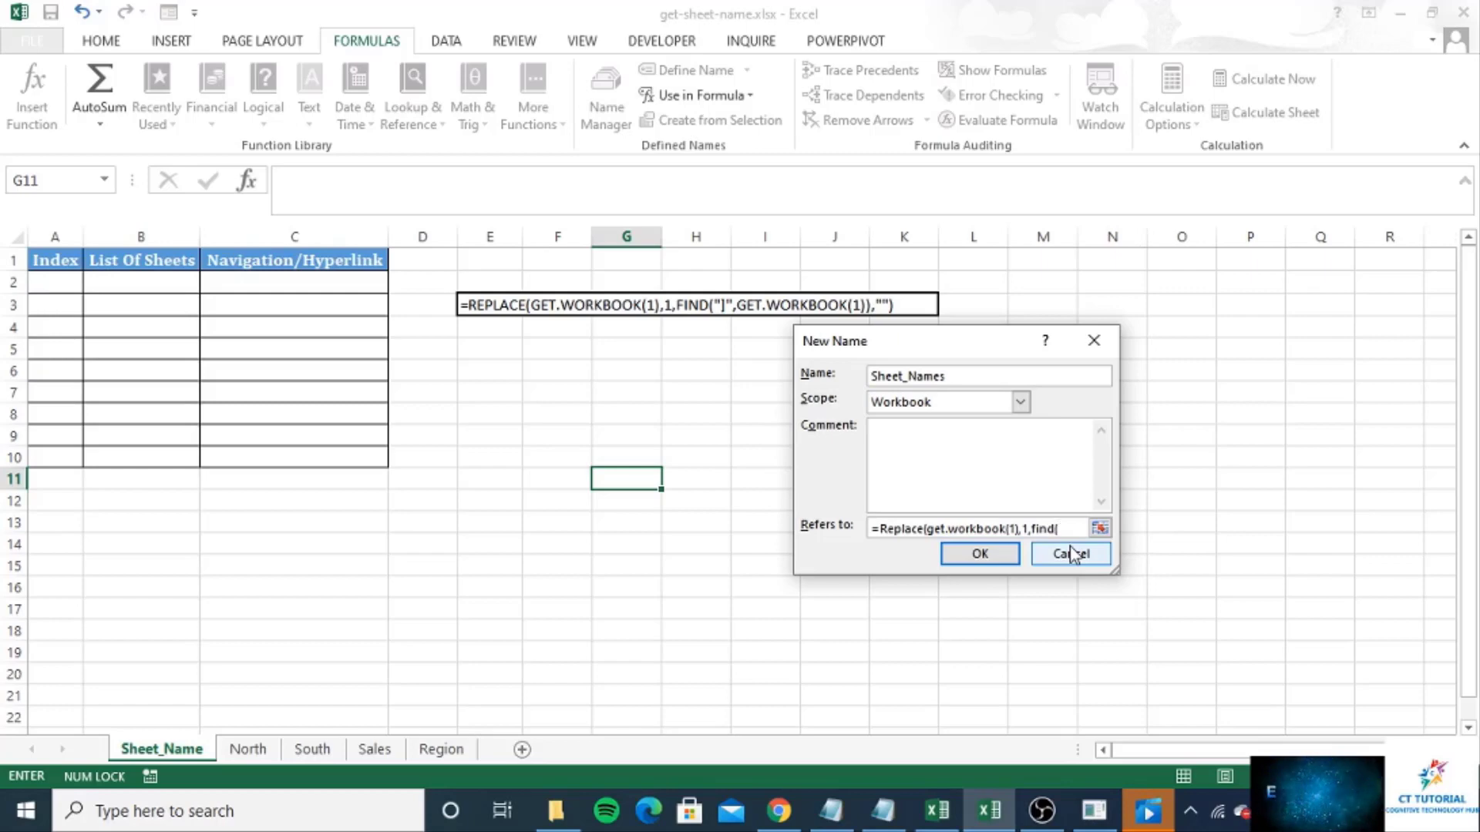
{"action": "type", "text": "(\""}
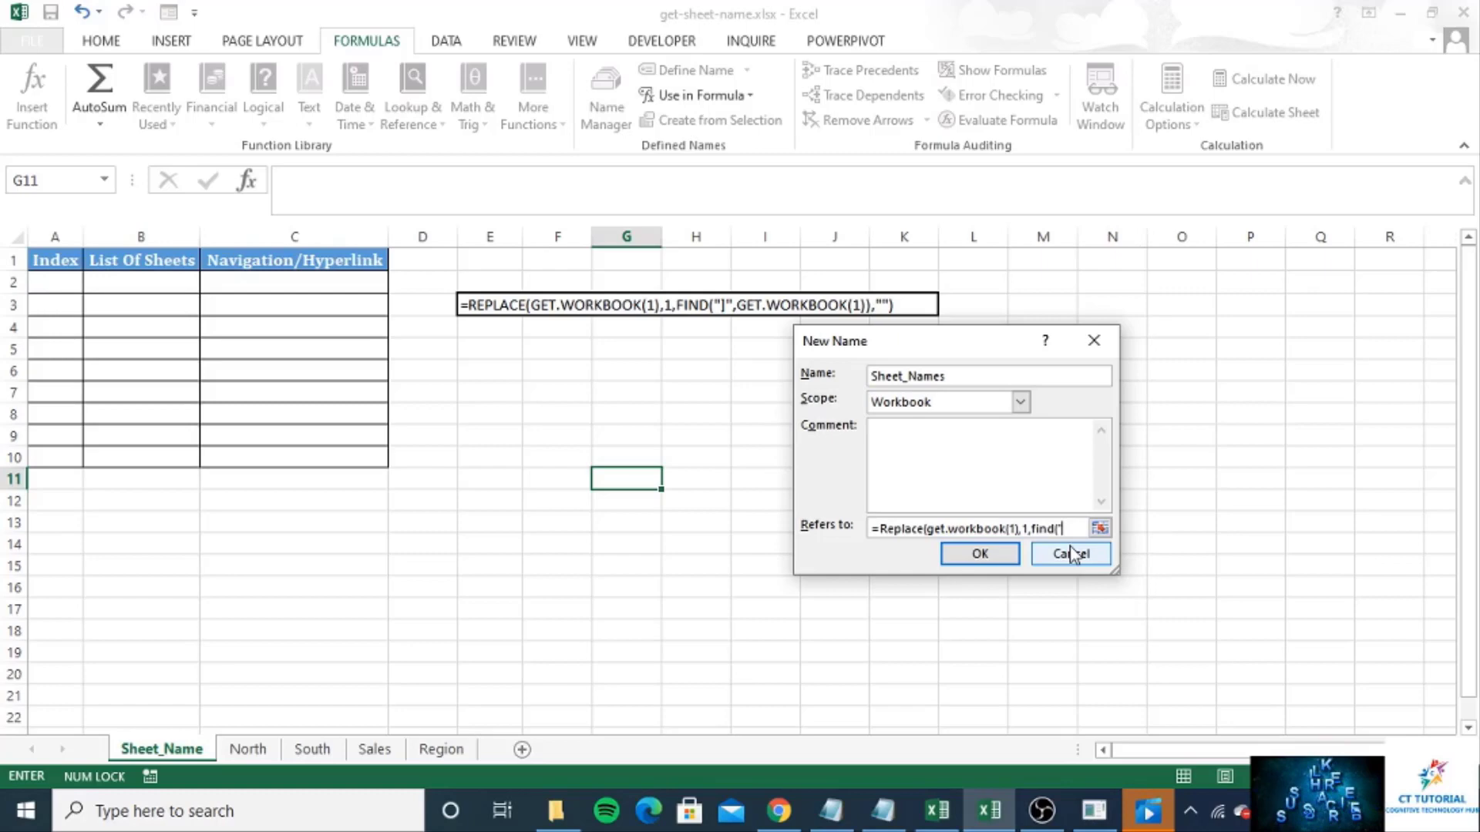
{"action": "type", "text": "]"}
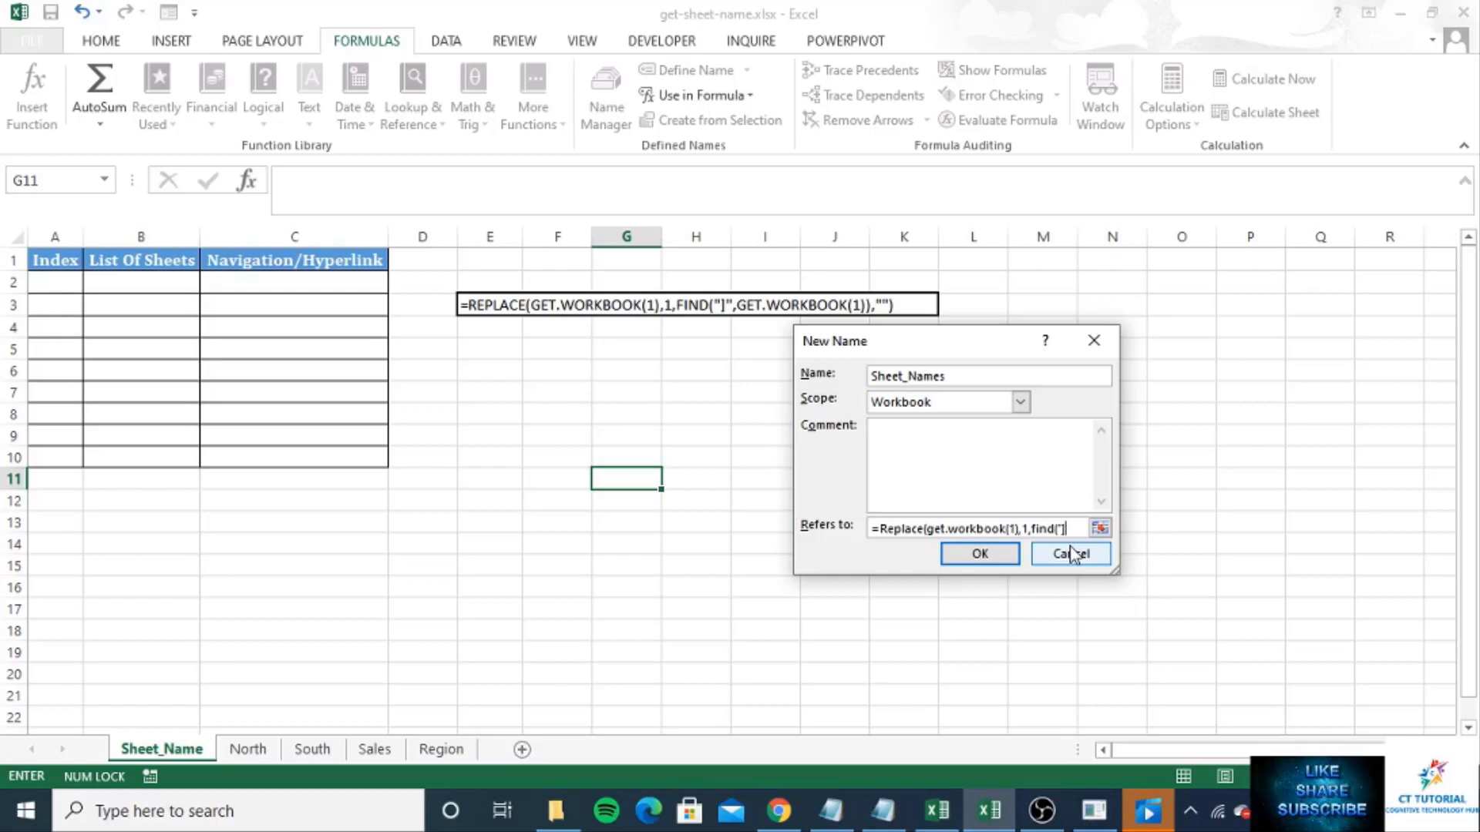
{"action": "type", "text": "\""}
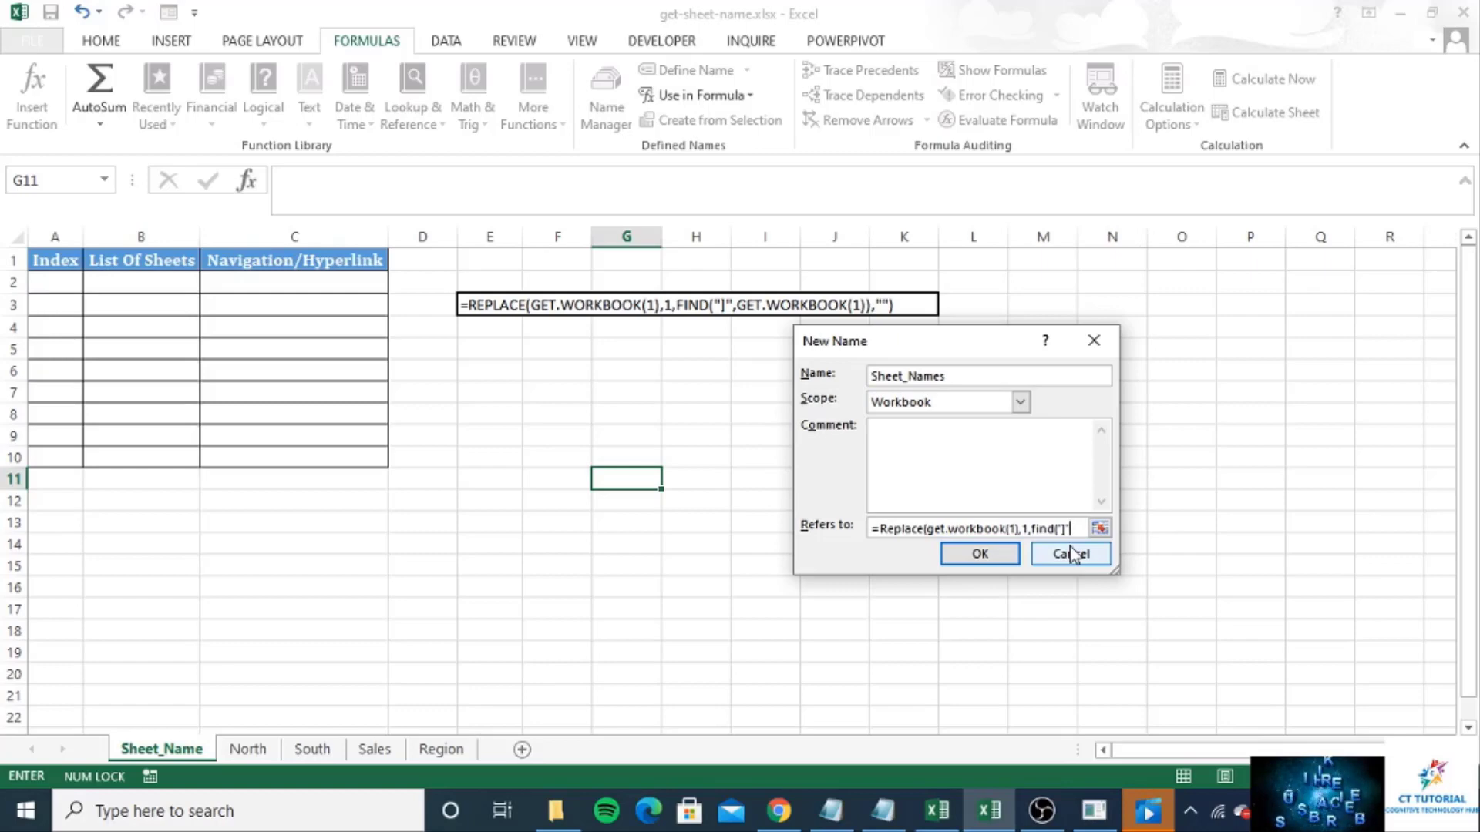
{"action": "type", "text": ",get"}
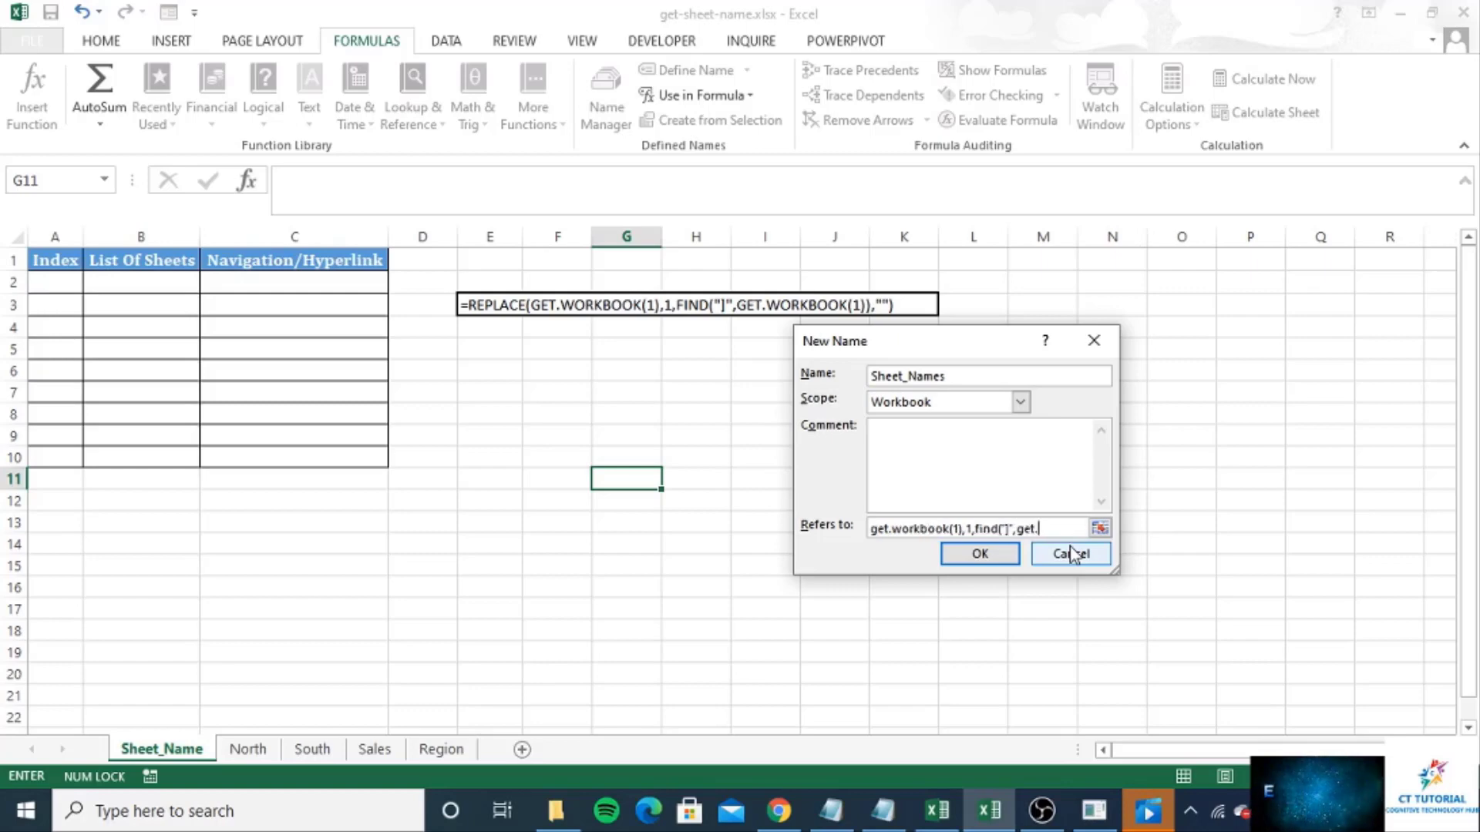
{"action": "type", "text": ".workboo"}
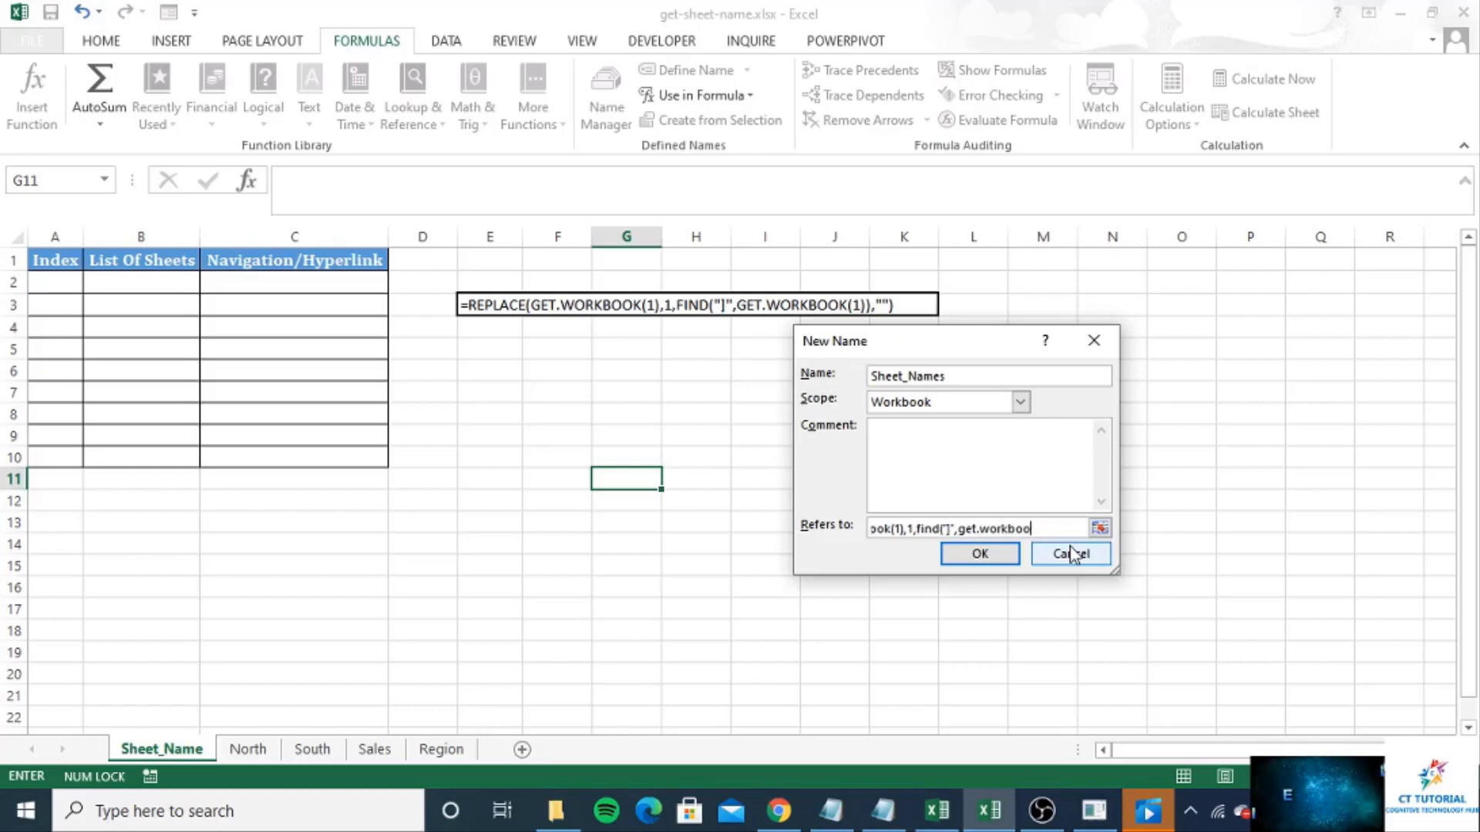
{"action": "type", "text": "k("}
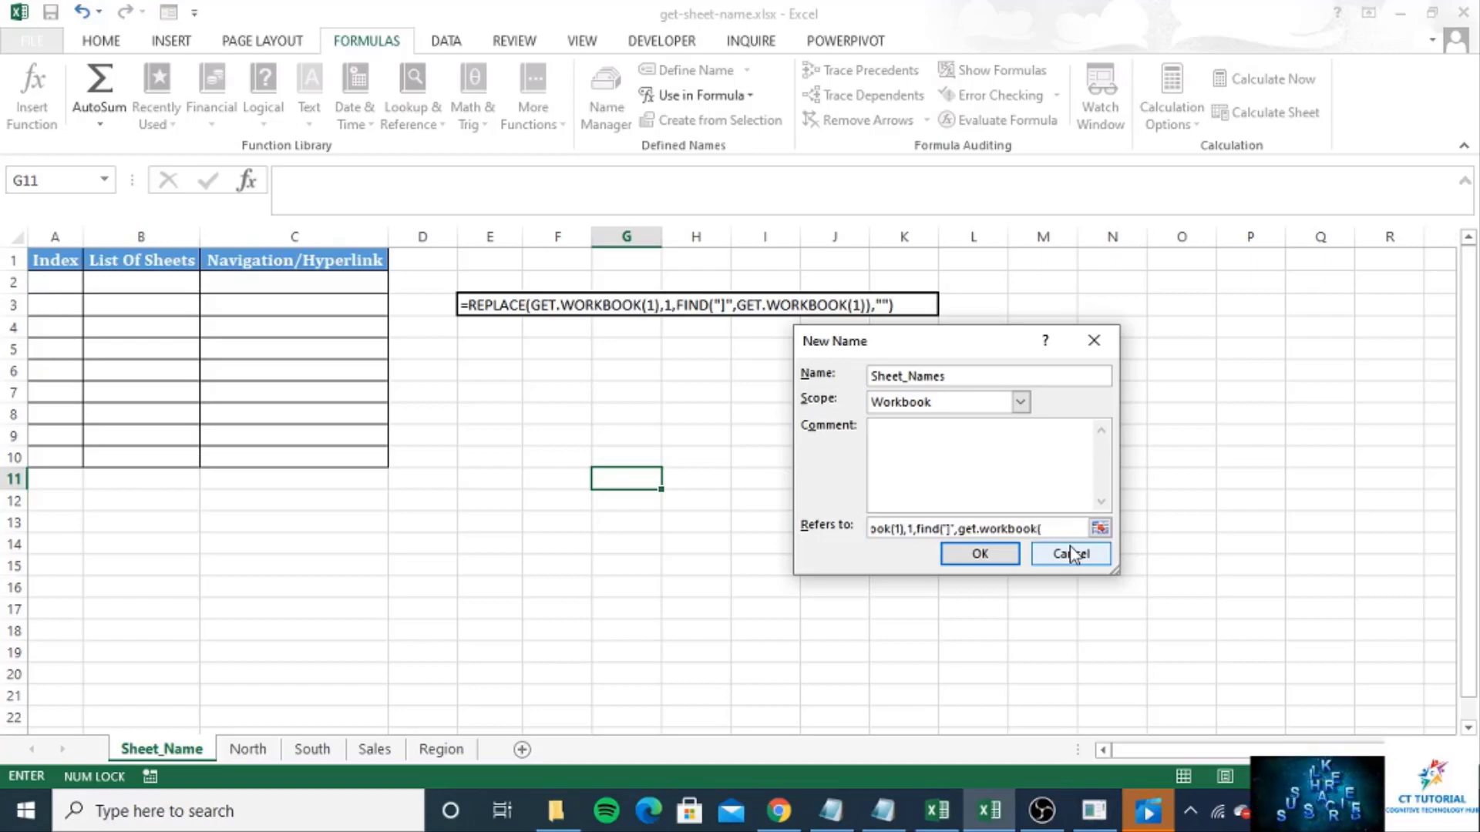
{"action": "type", "text": "1)"}
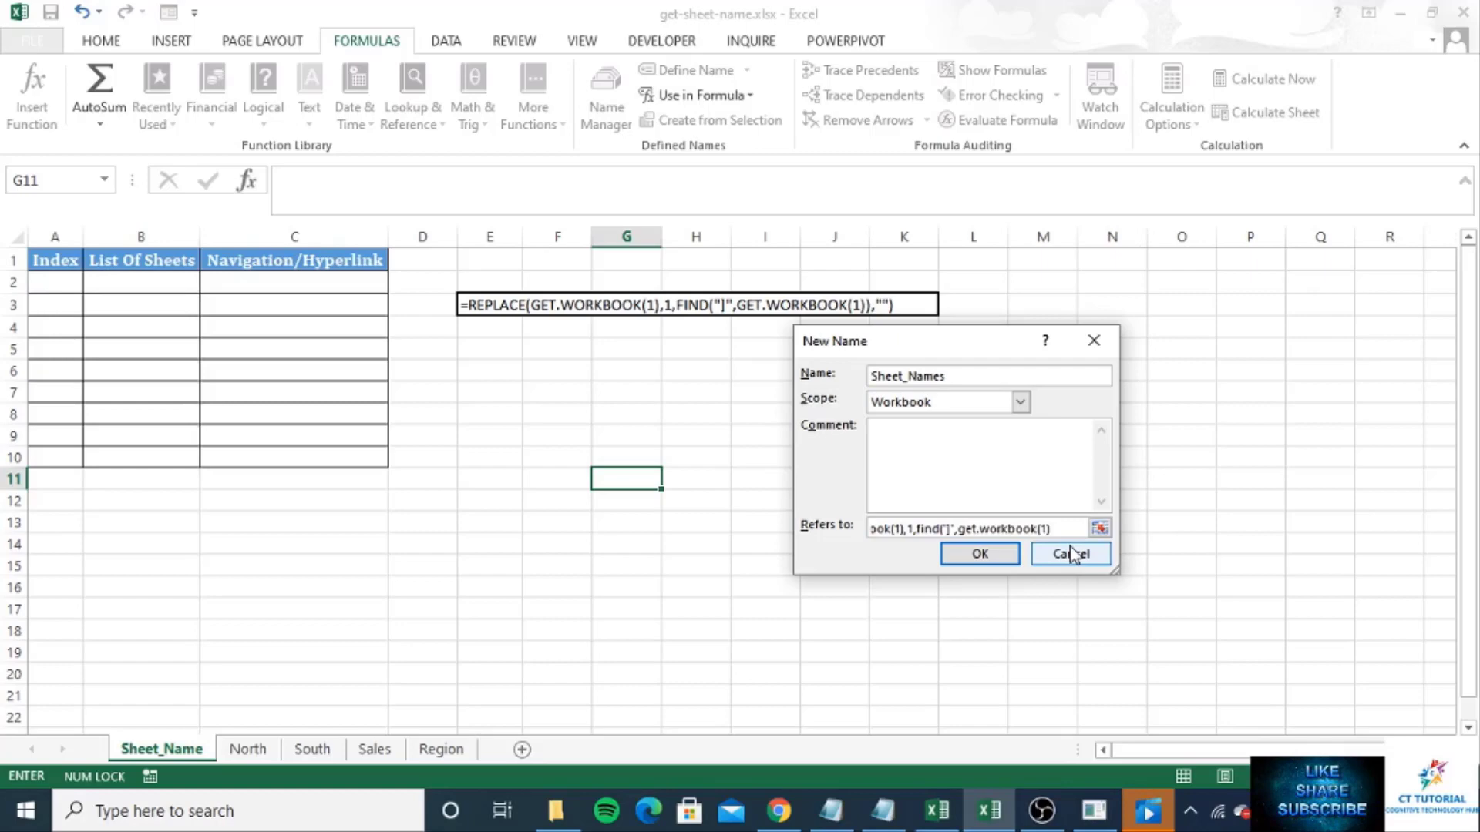
{"action": "type", "text": "),"}
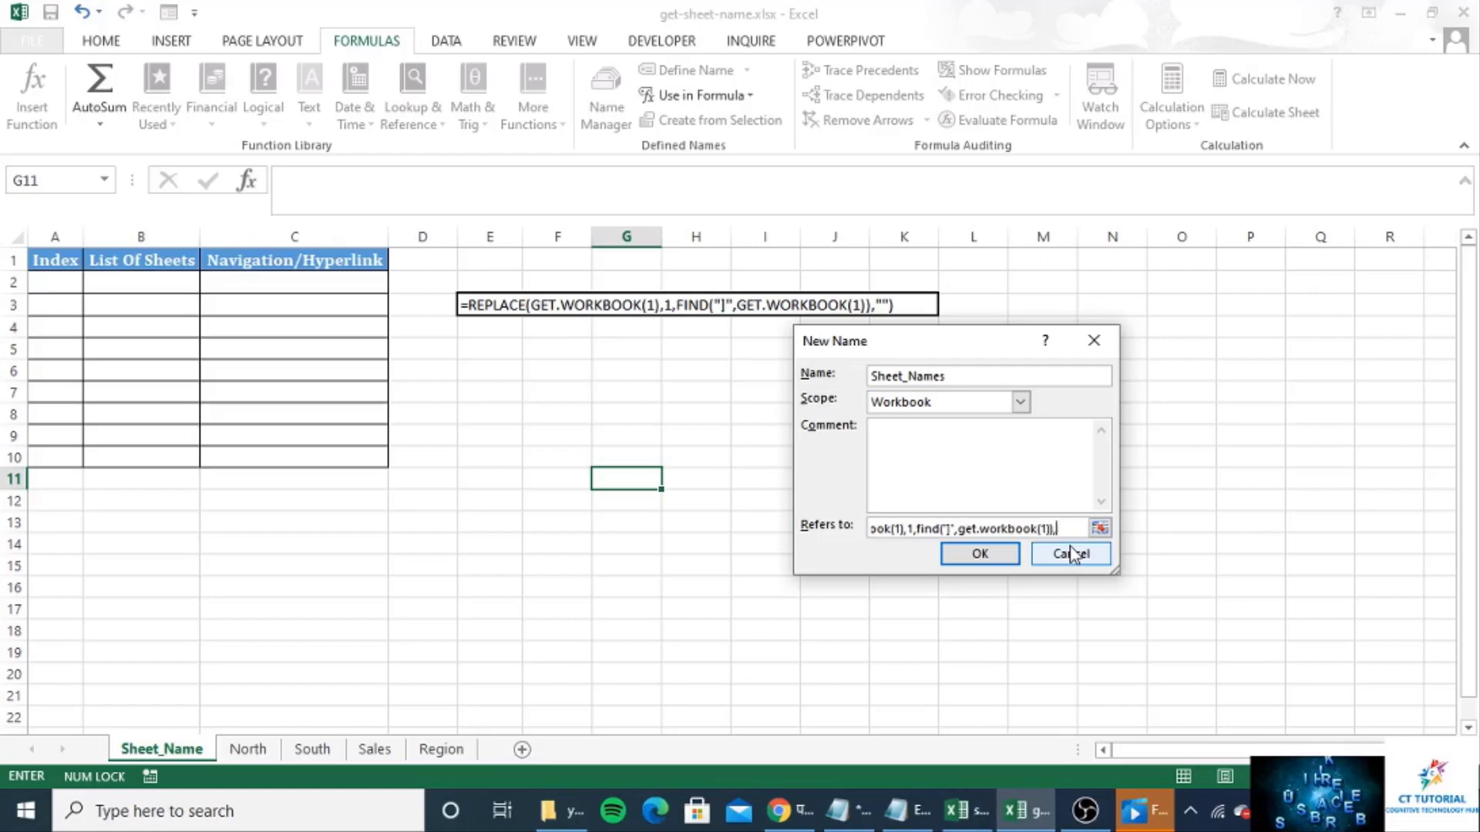
{"action": "type", "text": "\"\""}
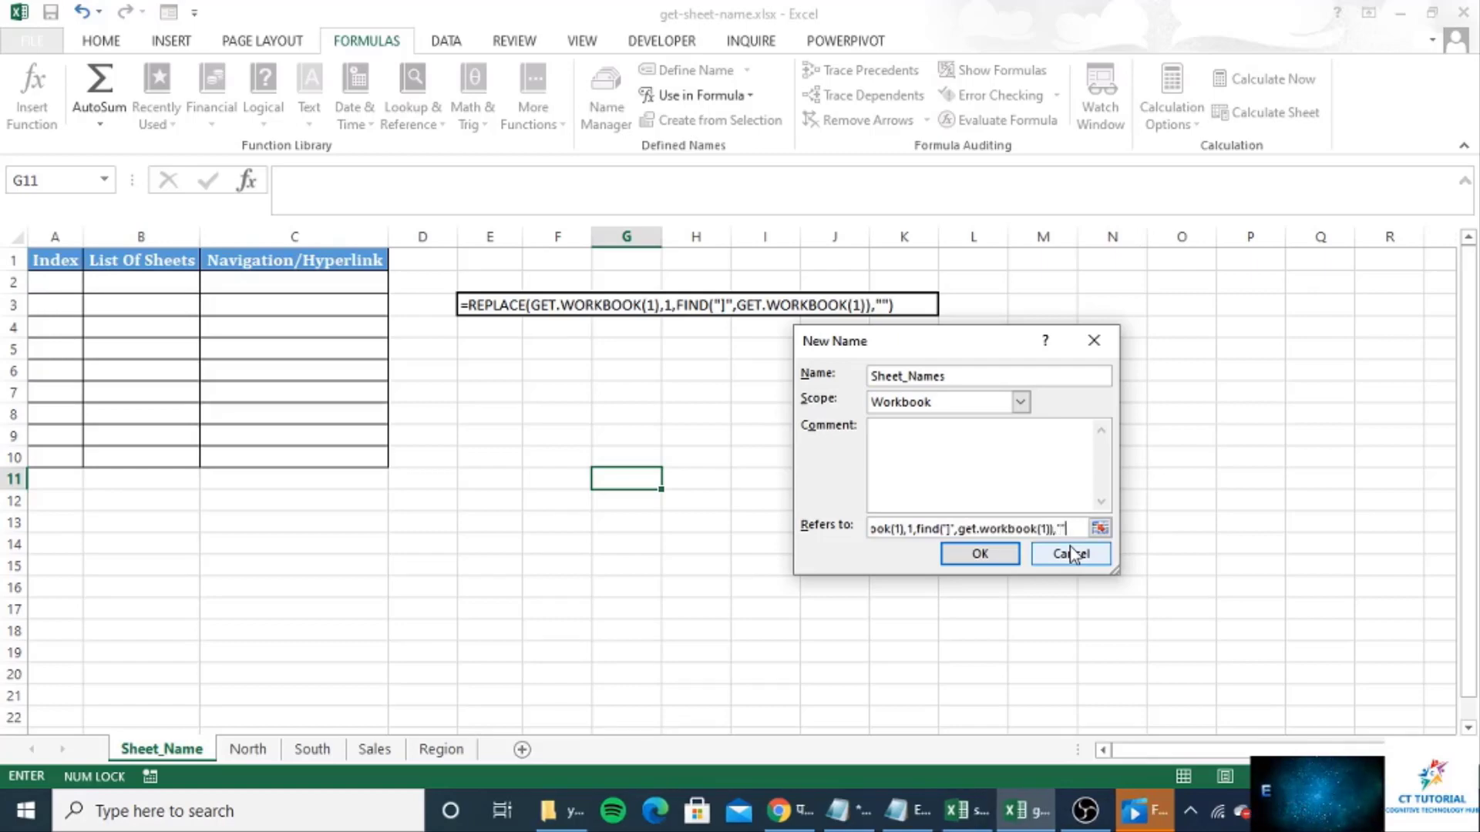
{"action": "type", "text": ")"}
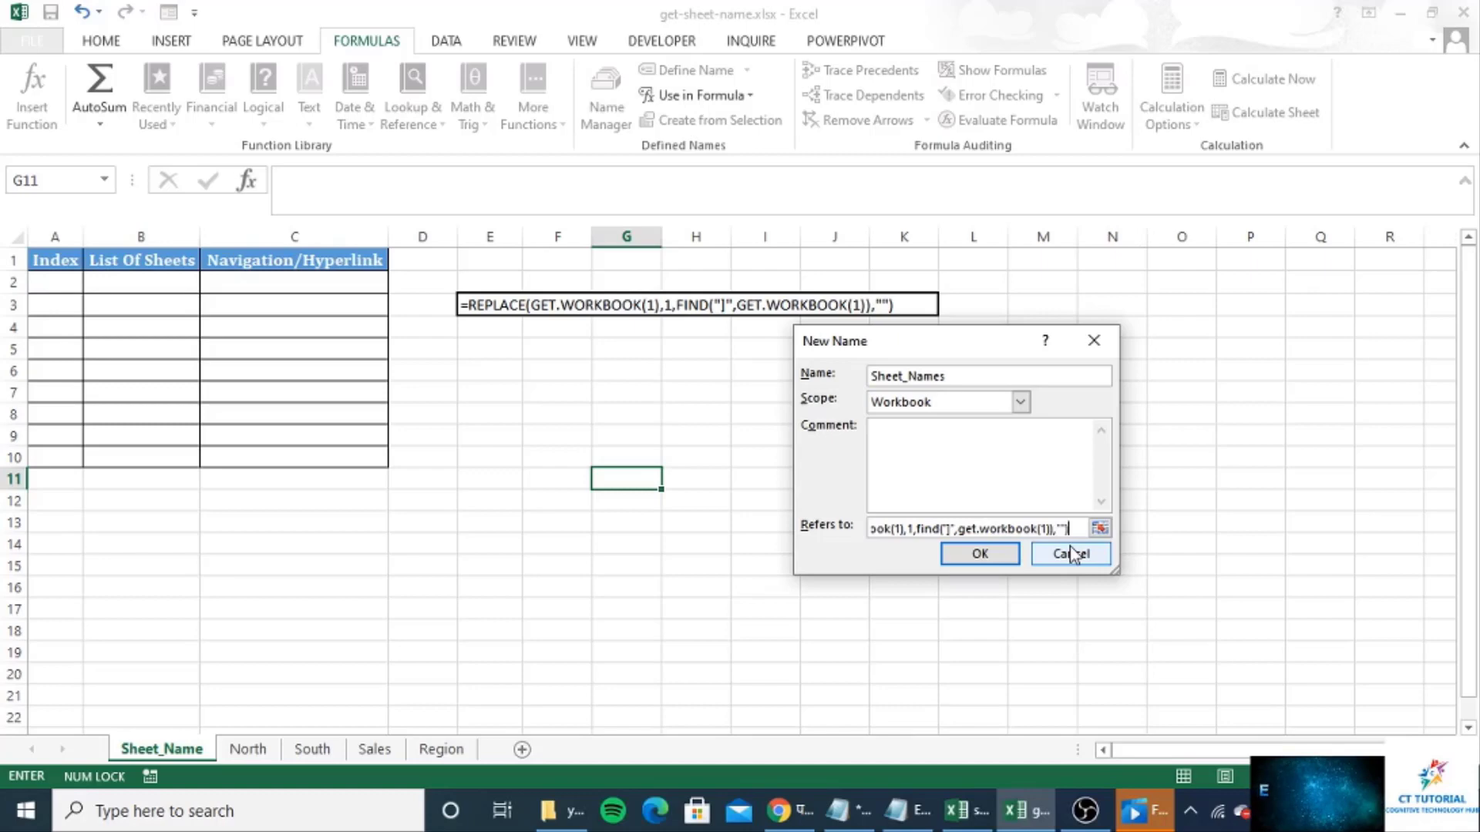
{"action": "left_click", "coordinate": [974, 556]}
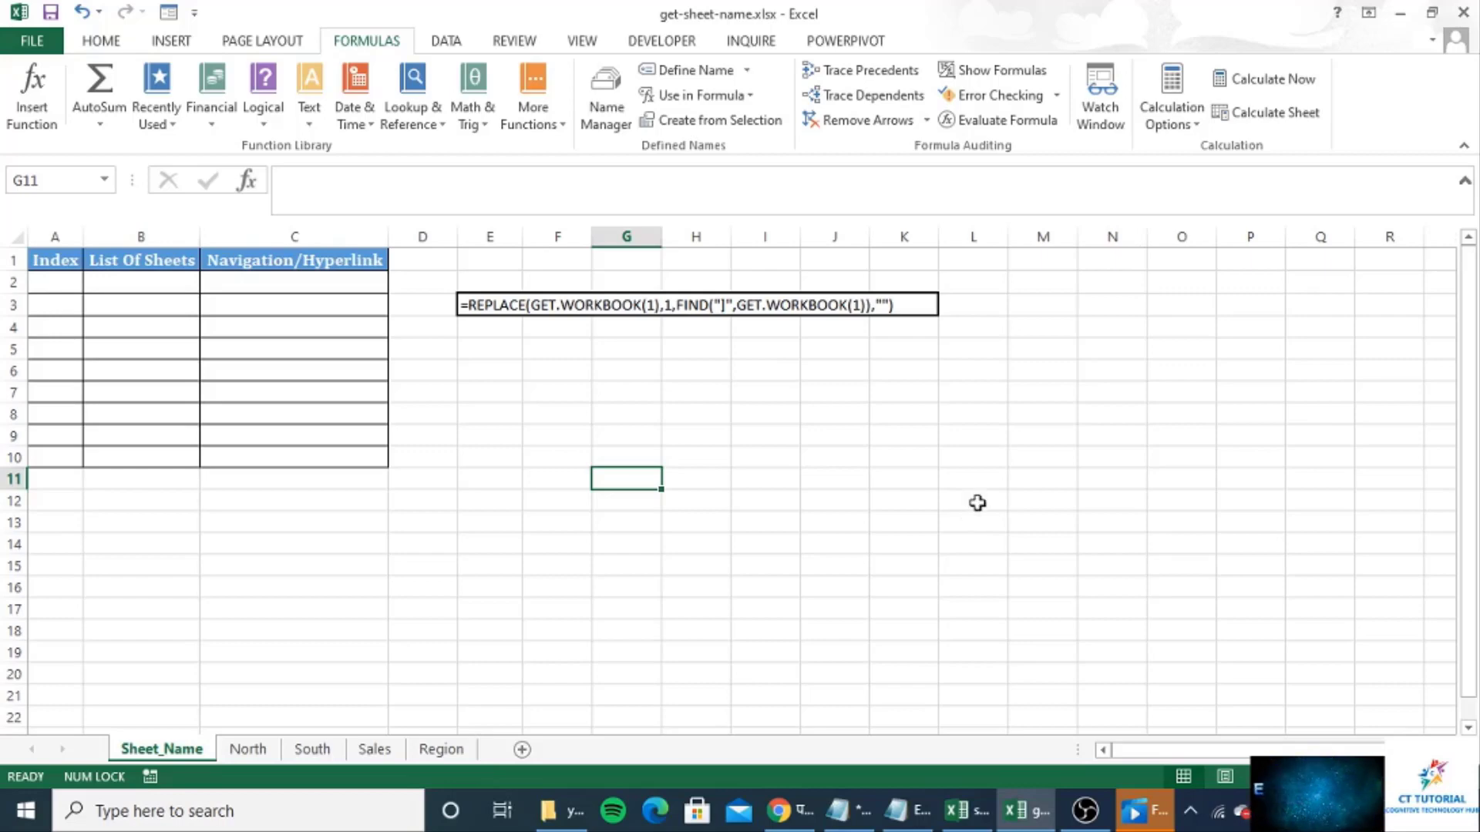
Step: Fill the Index column with 1 through 9 in A2:A10 from a 1, 2 series
{"action": "left_click", "coordinate": [44, 279]}
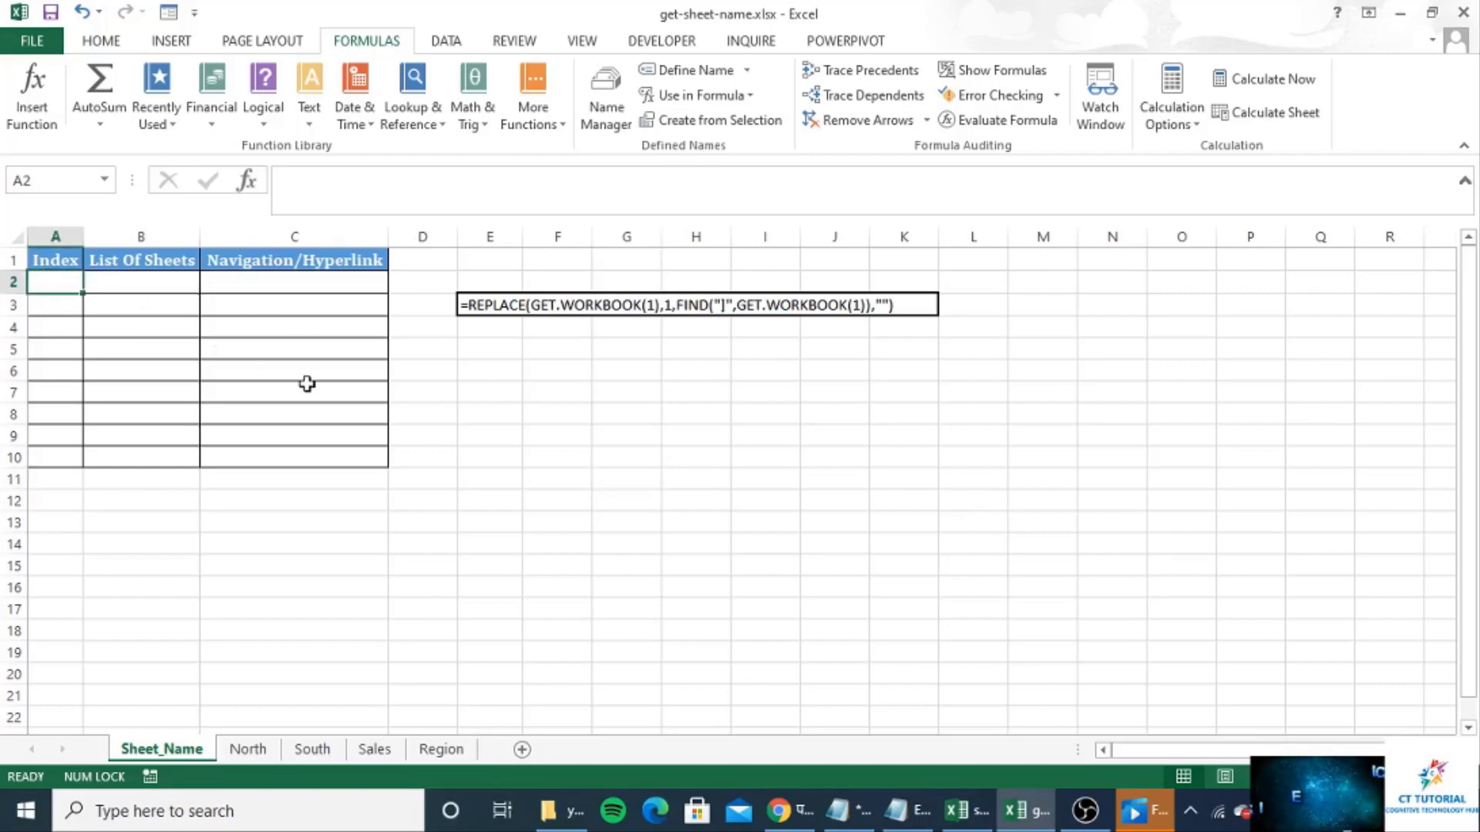
{"action": "type", "text": "1"}
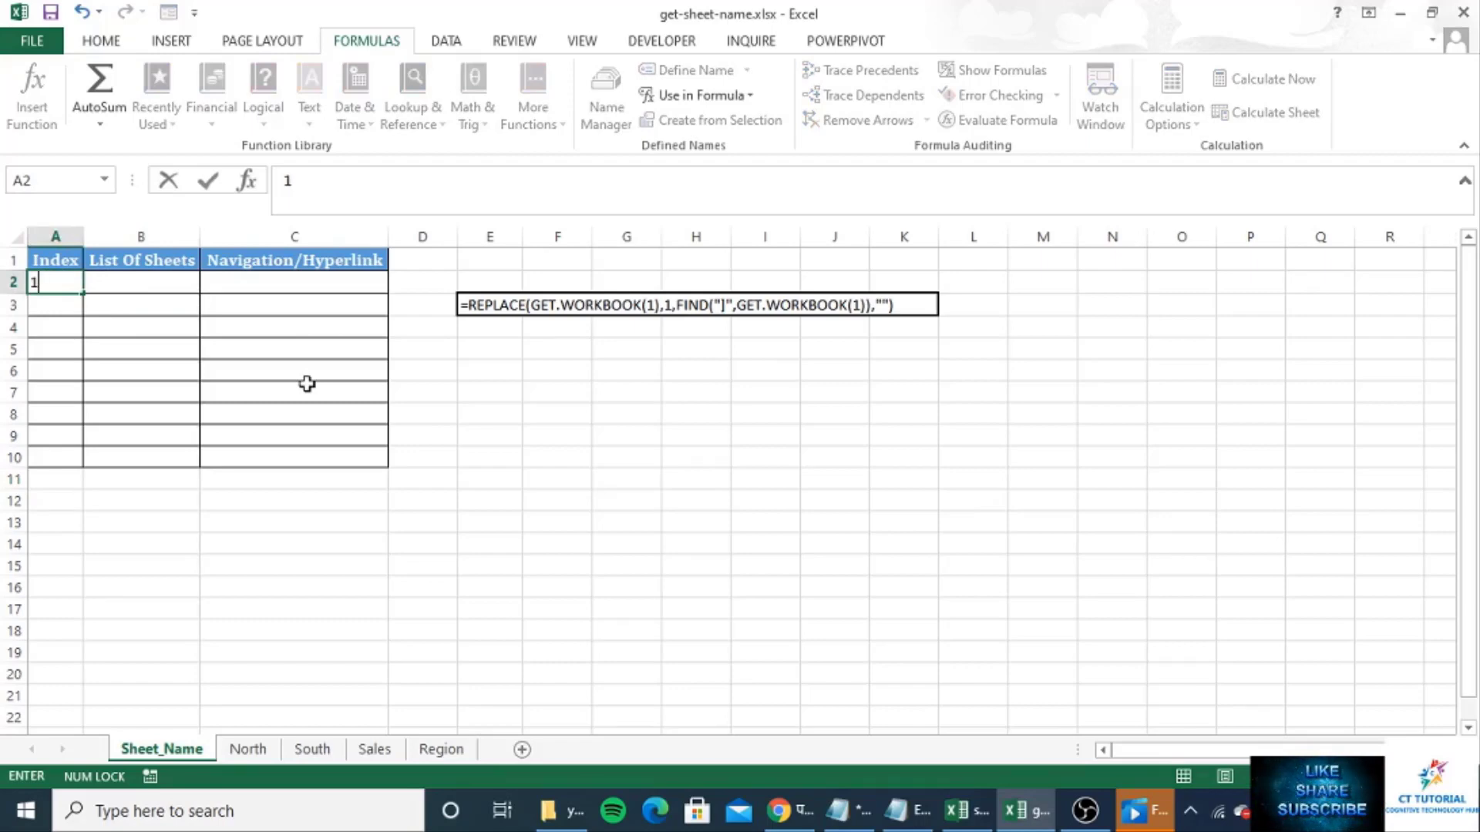
{"action": "left_click", "coordinate": [306, 383]}
{"action": "key", "text": "Return"}
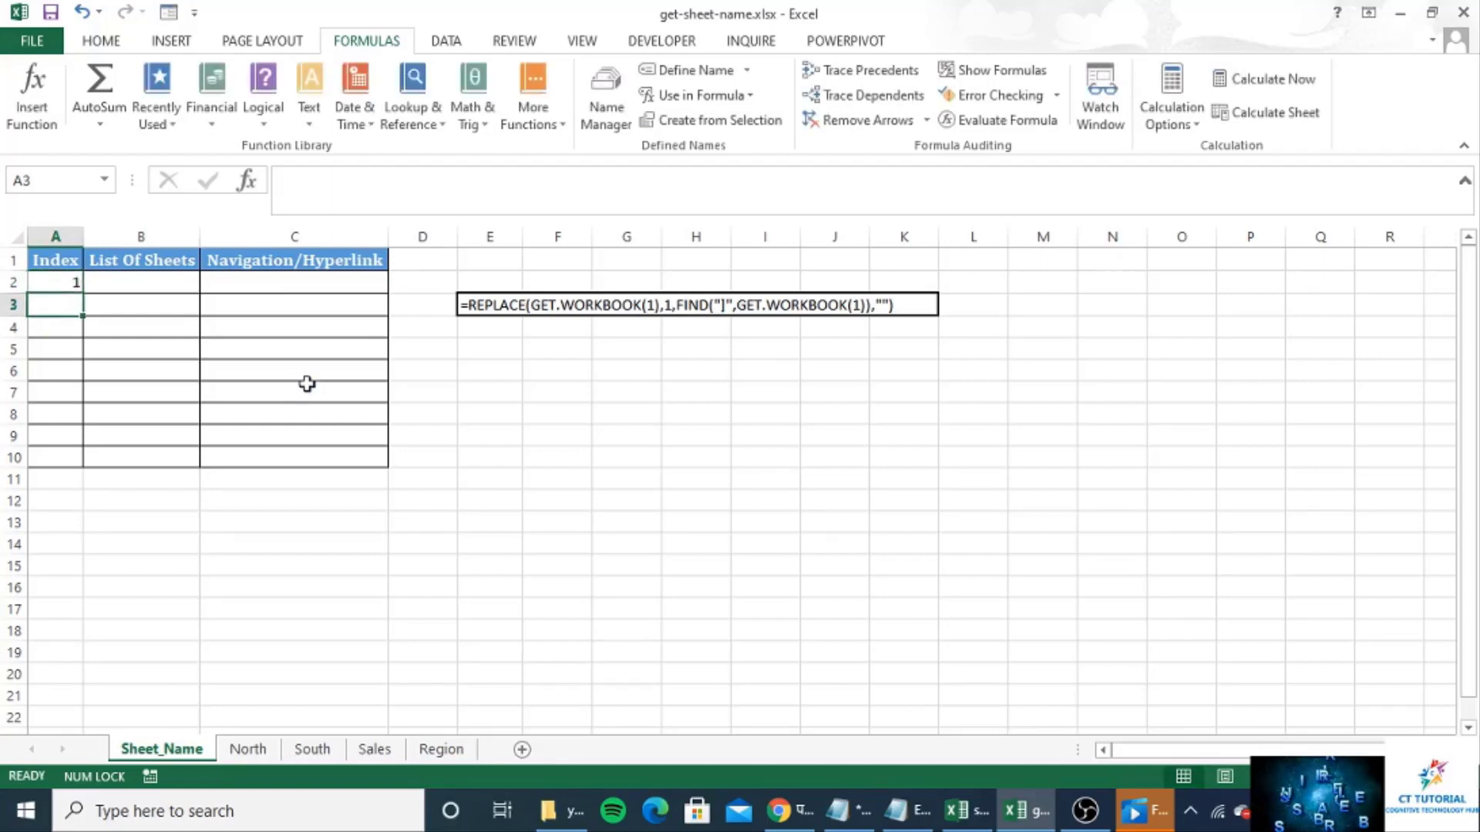
{"action": "type", "text": "2"}
{"action": "key", "text": "Return"}
{"action": "key", "text": "Up"}
{"action": "key", "text": "Up"}
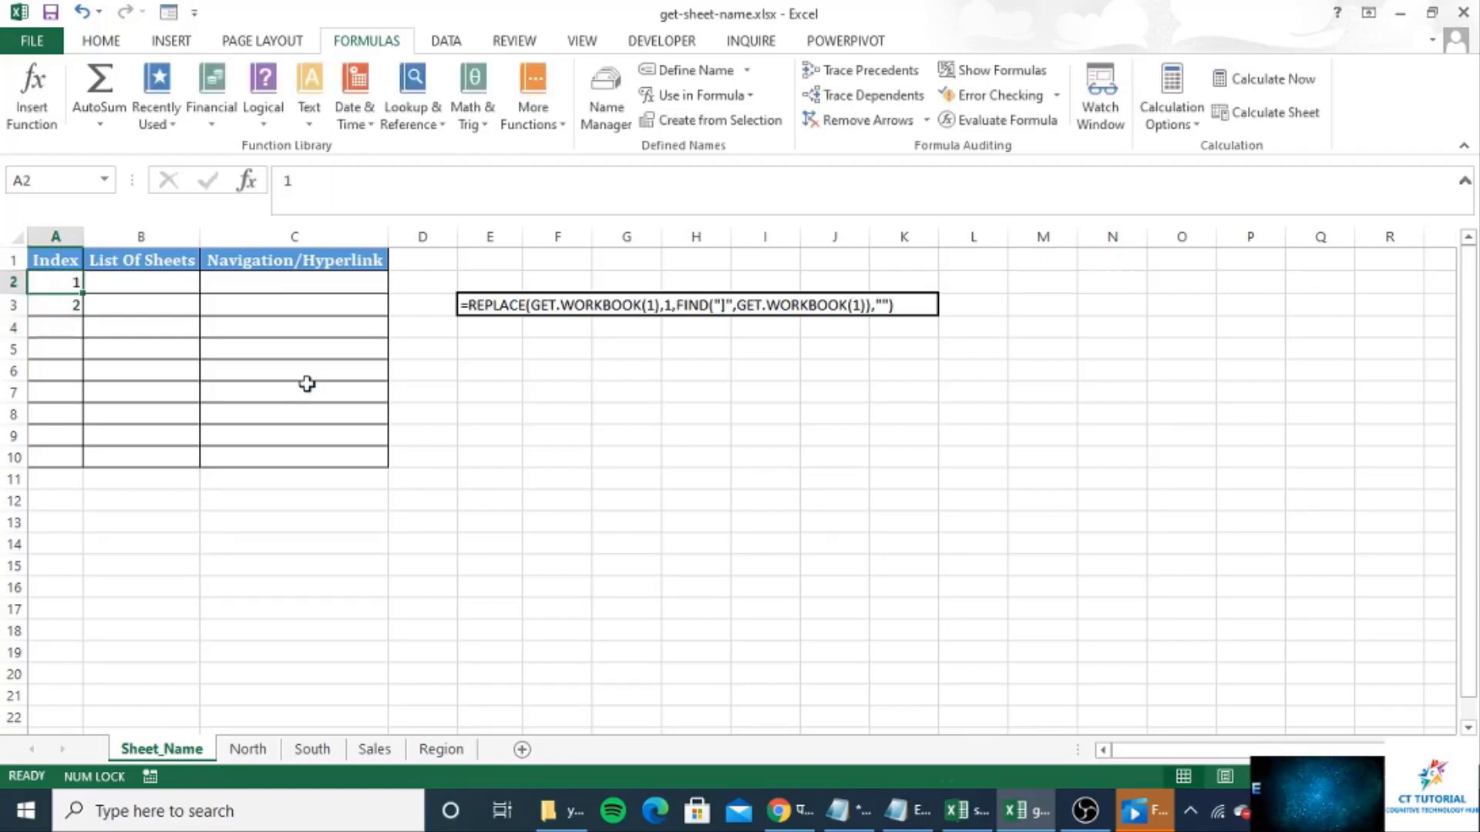
{"action": "key", "text": "shift+Down"}
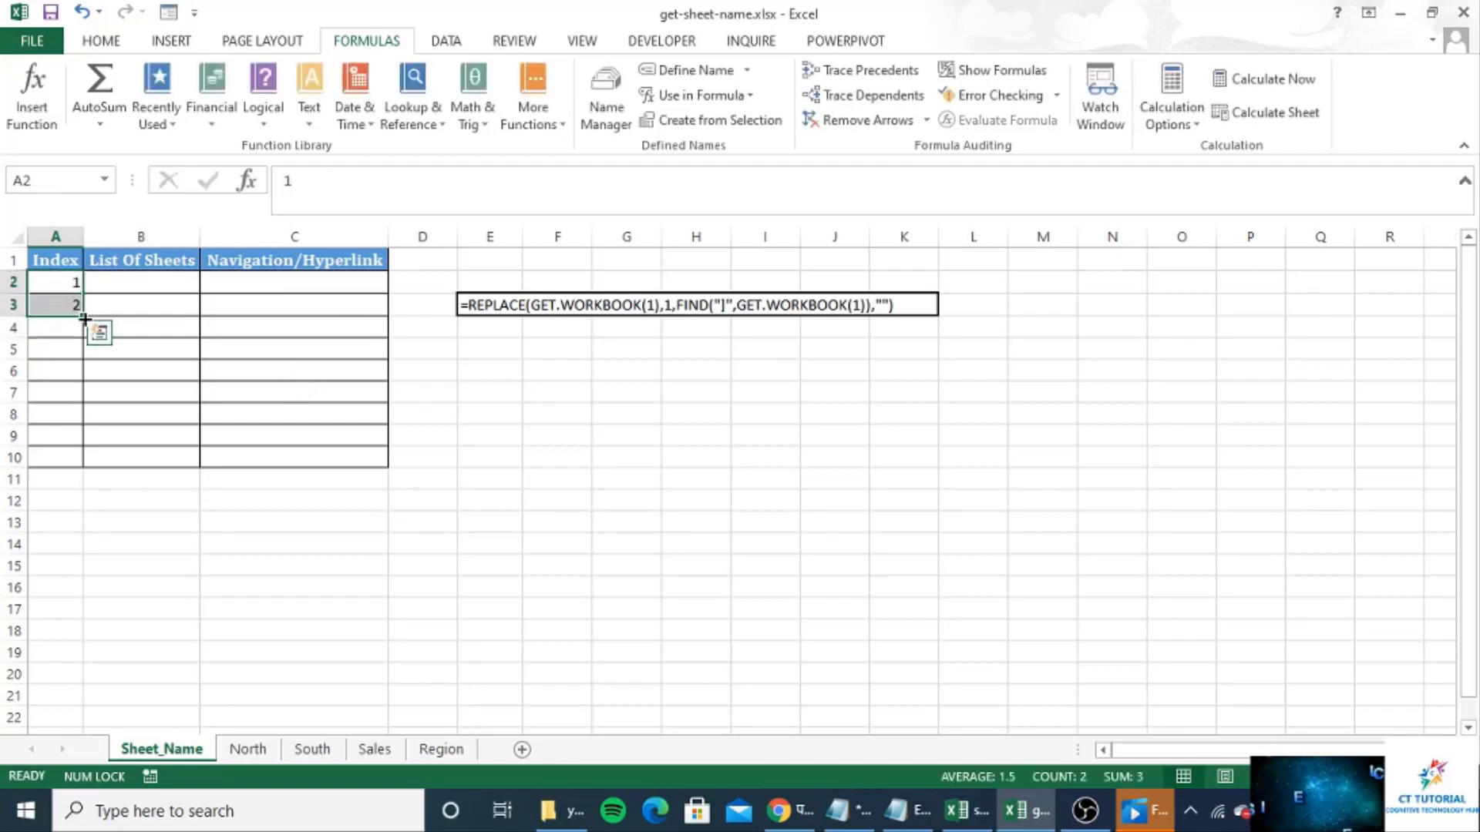
{"action": "left_click_drag", "start_coordinate": [83, 316], "coordinate": [86, 466]}
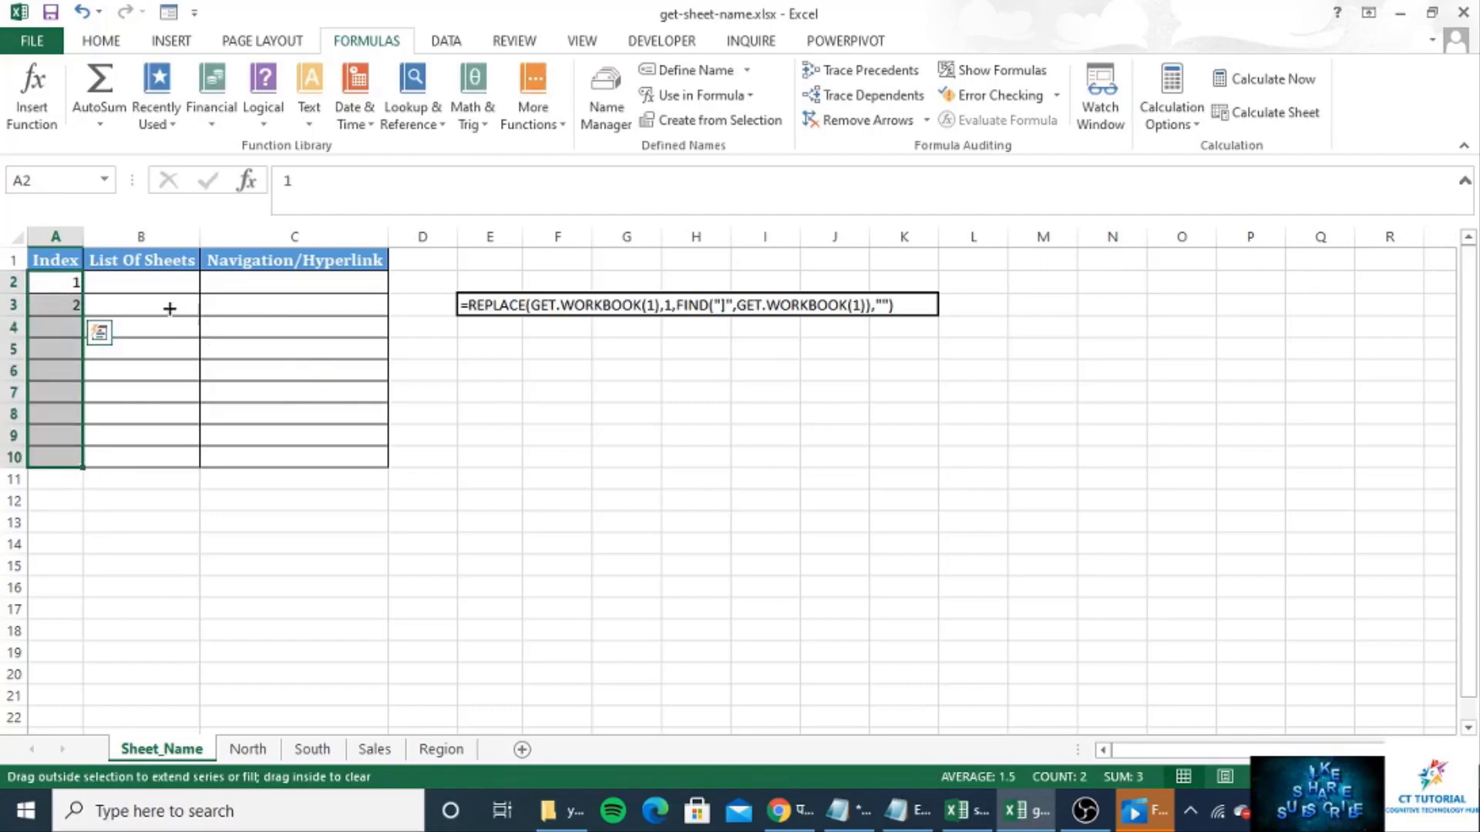
{"action": "left_click", "coordinate": [141, 280]}
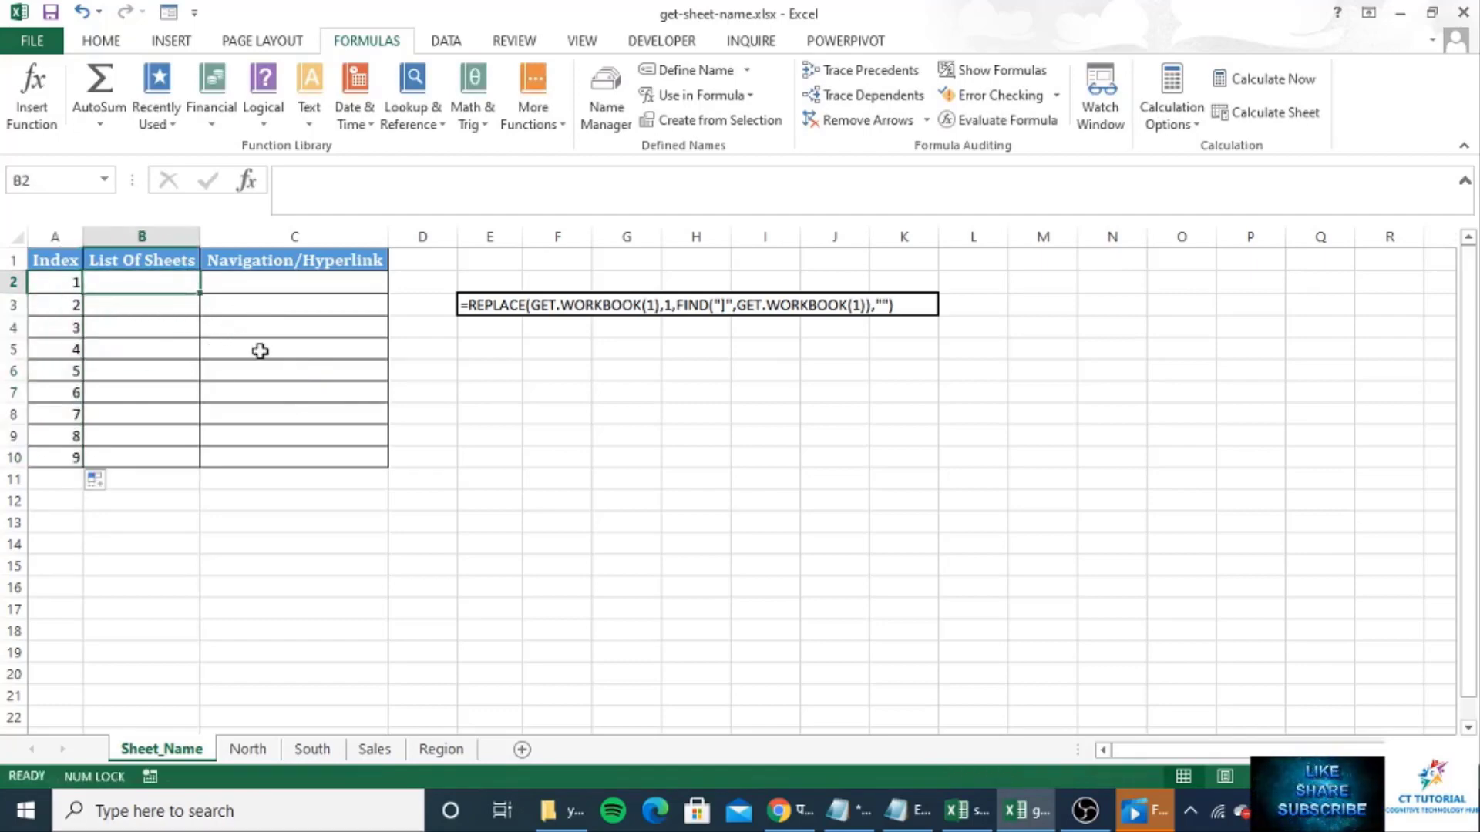
Step: Enter =INDEX(Sheet_Names,A2) in B2 so it returns the first sheet name
{"action": "type", "text": "="}
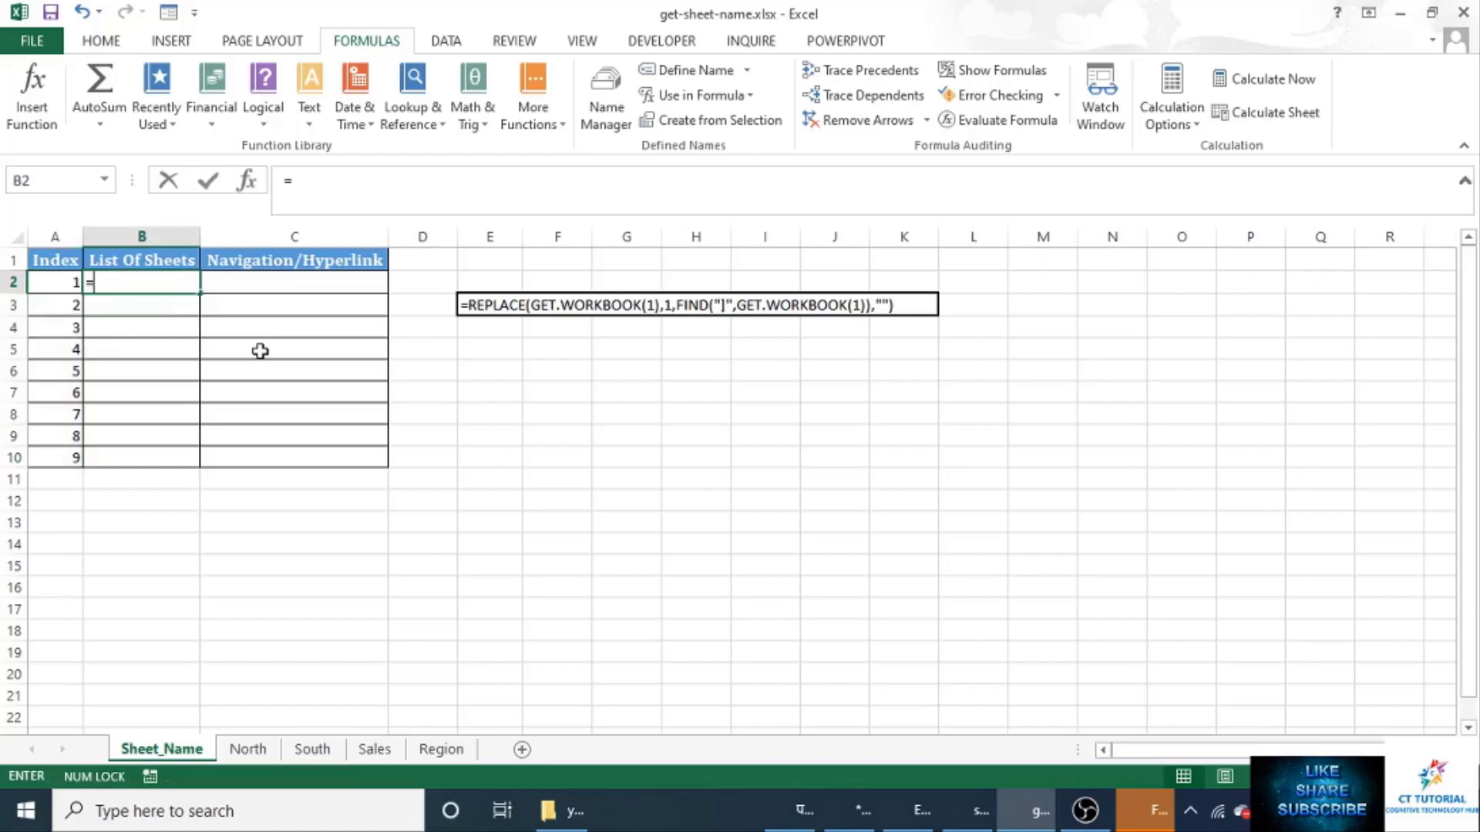
{"action": "type", "text": "inde"}
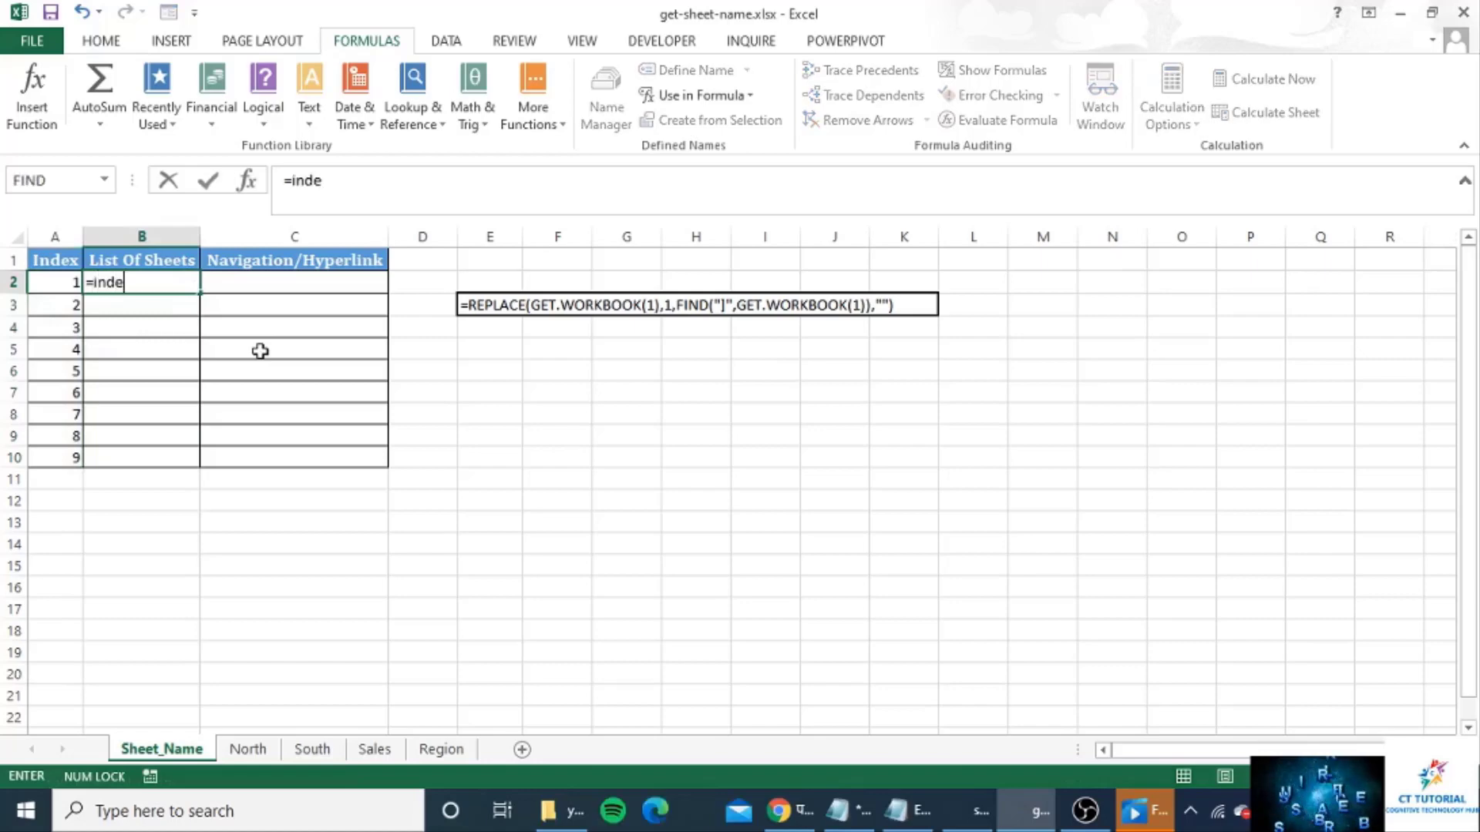
{"action": "type", "text": "x"}
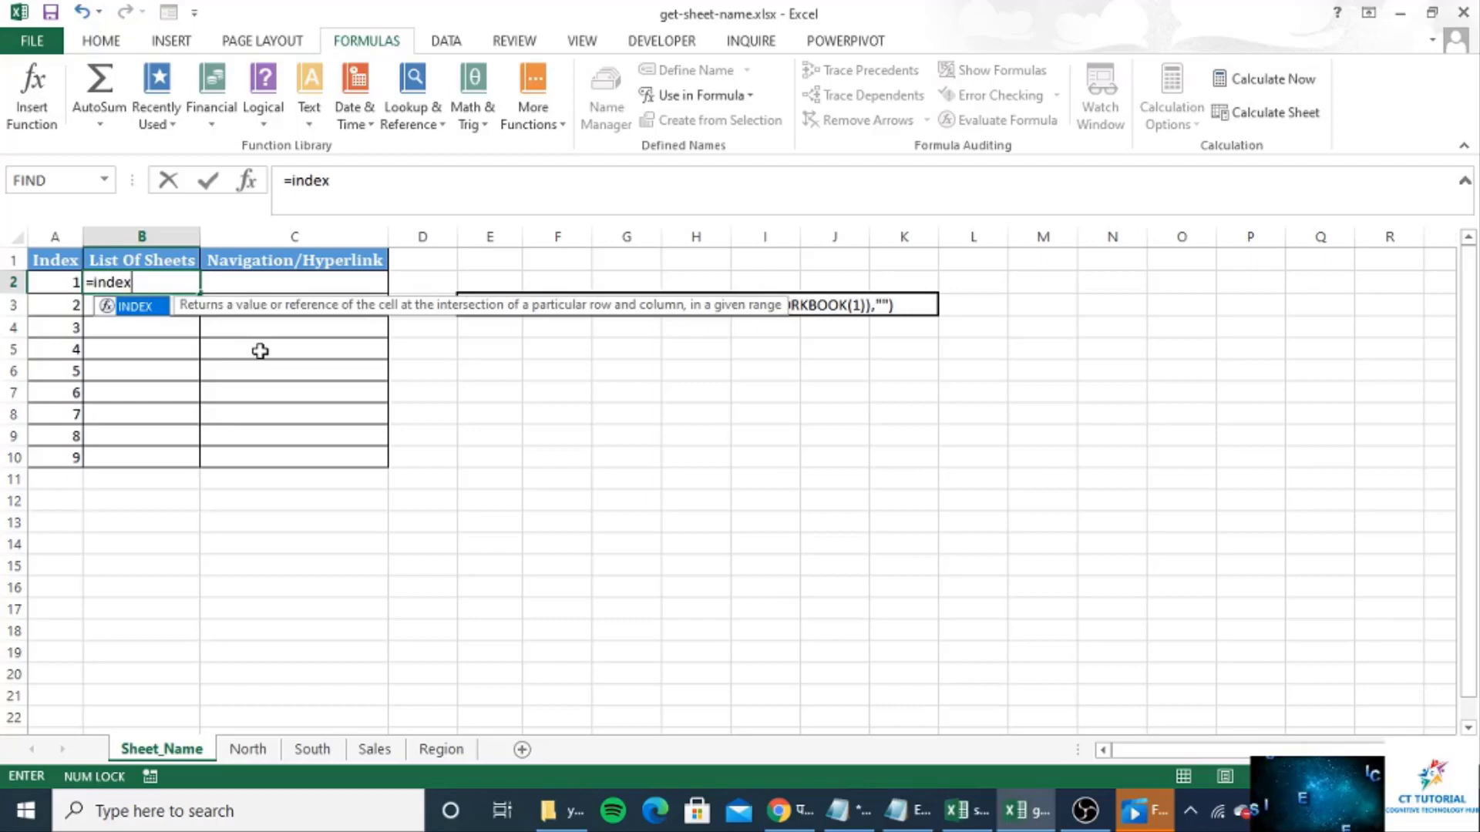
{"action": "type", "text": "("}
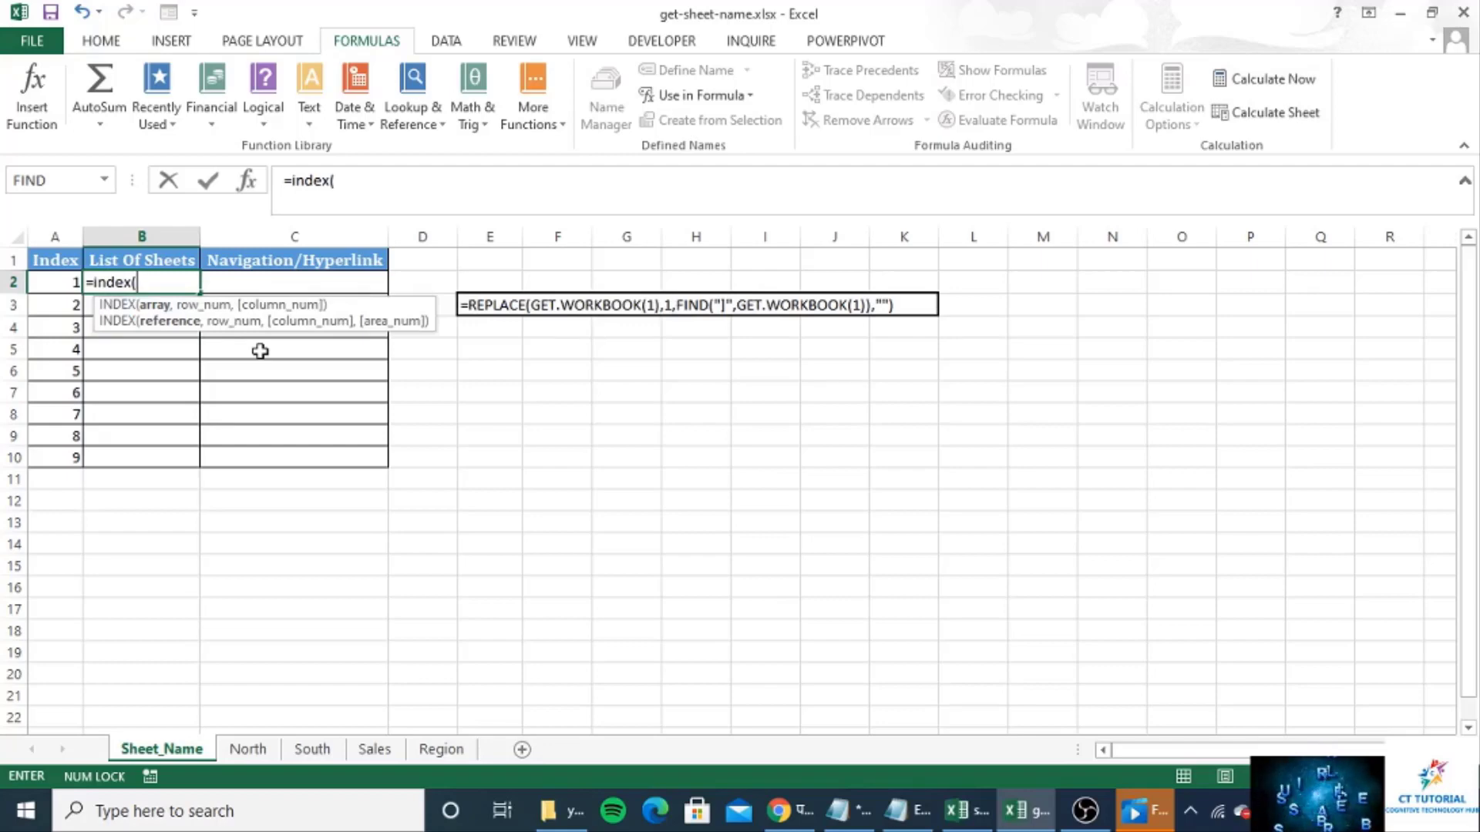
{"action": "type", "text": "she"}
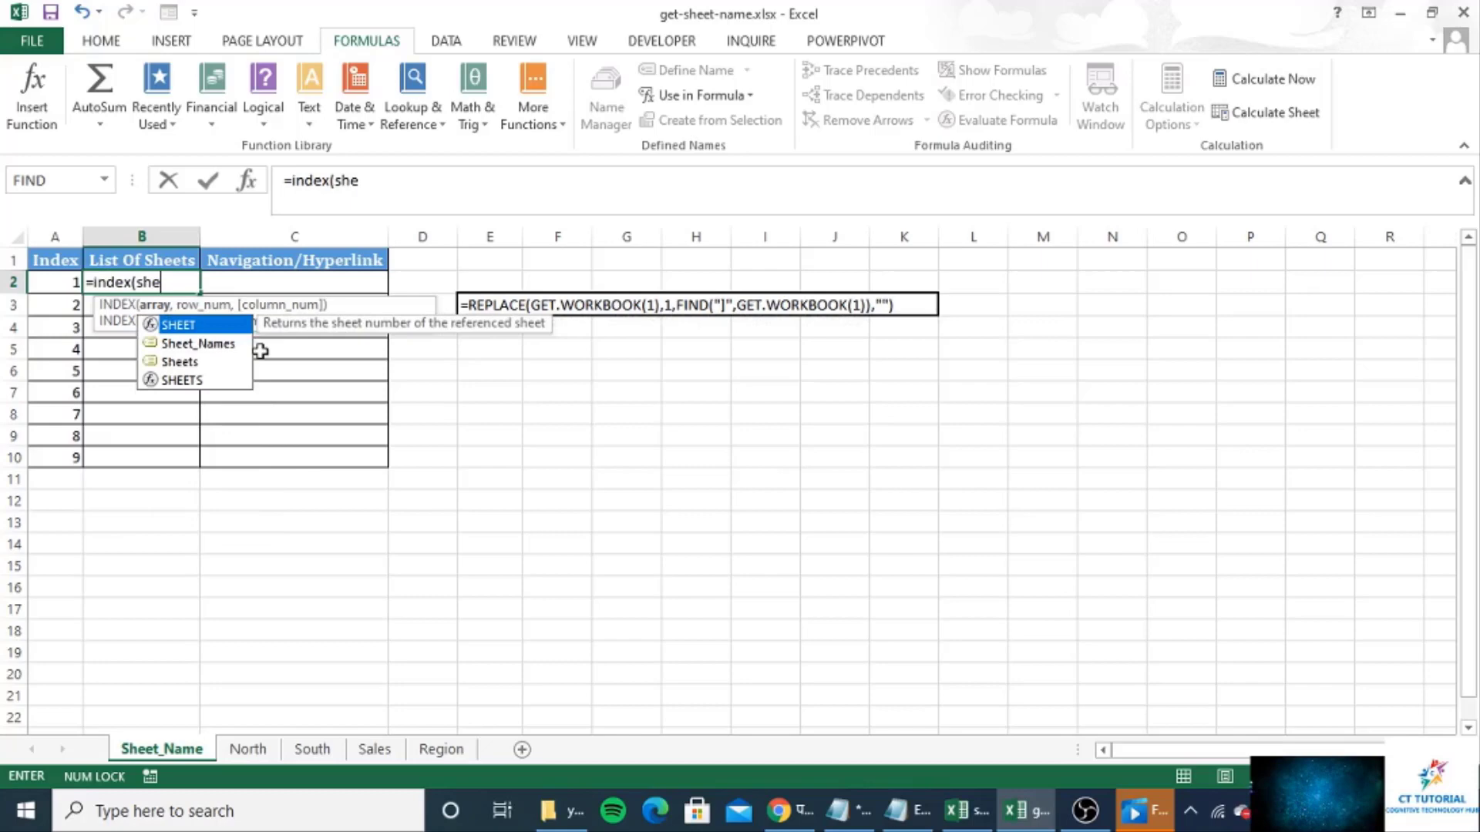
{"action": "key", "text": "Down"}
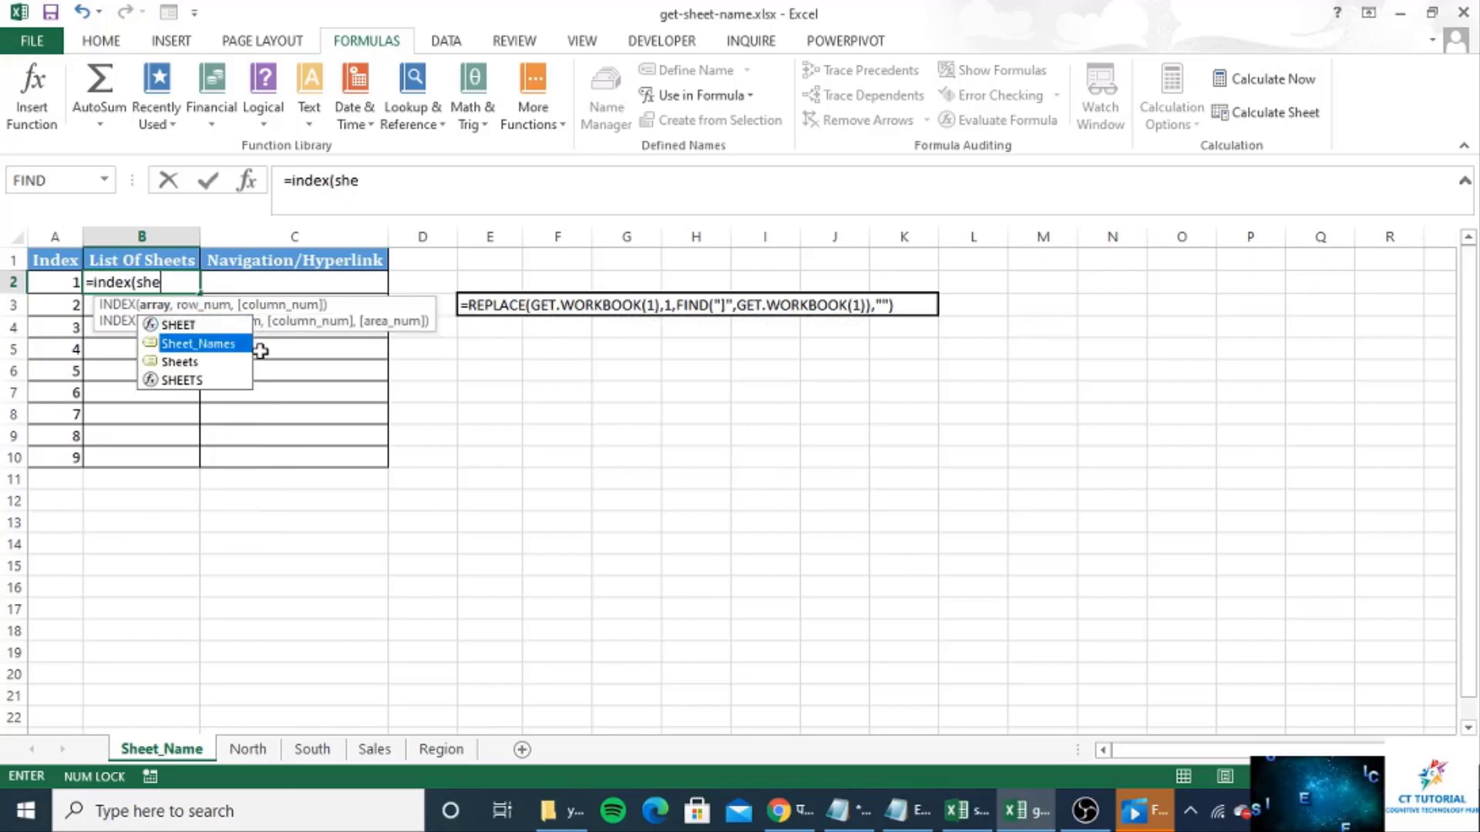
{"action": "key", "text": "Tab"}
{"action": "type", "text": ","}
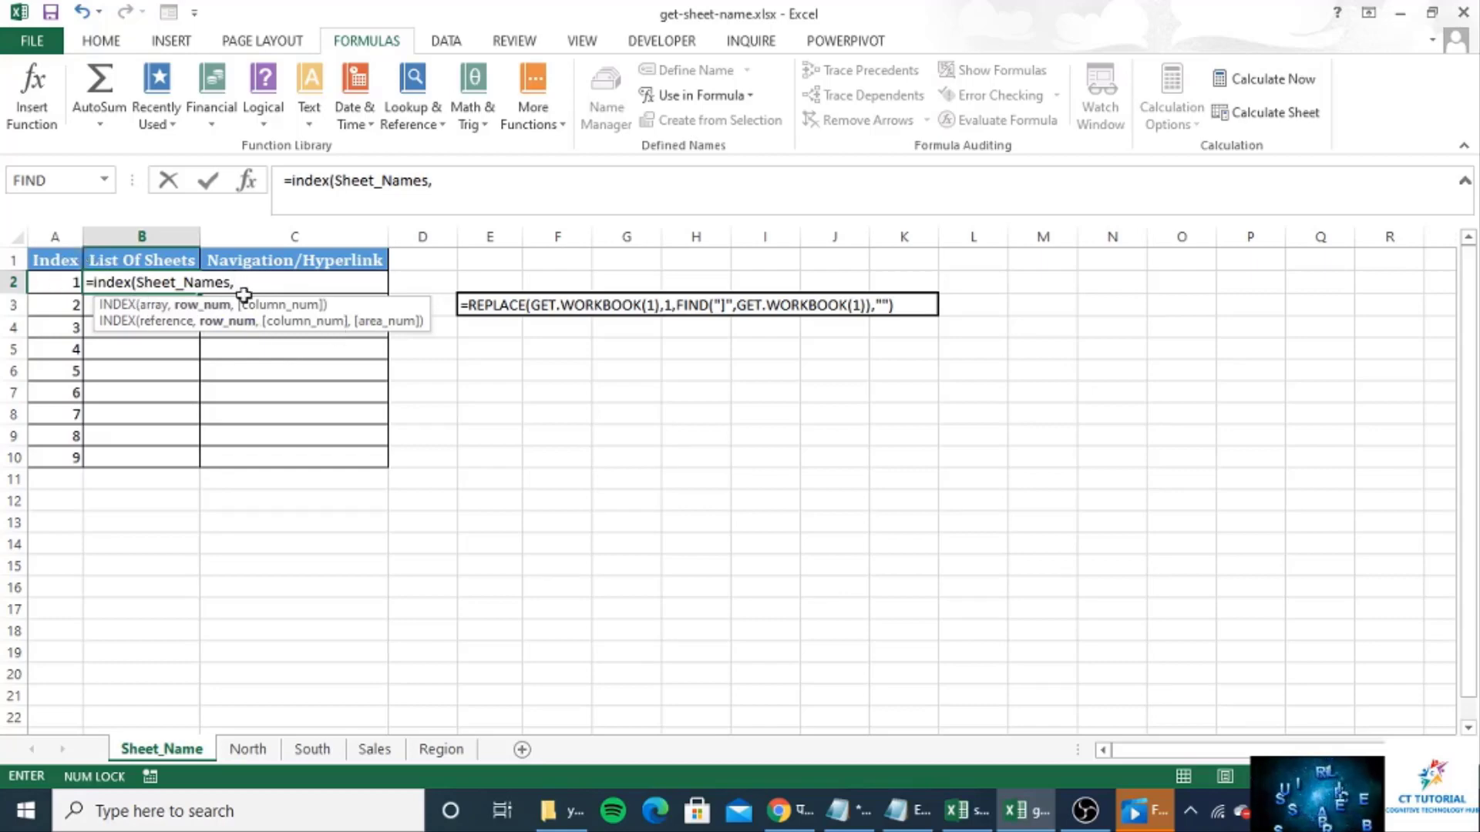
{"action": "left_click", "coordinate": [73, 285]}
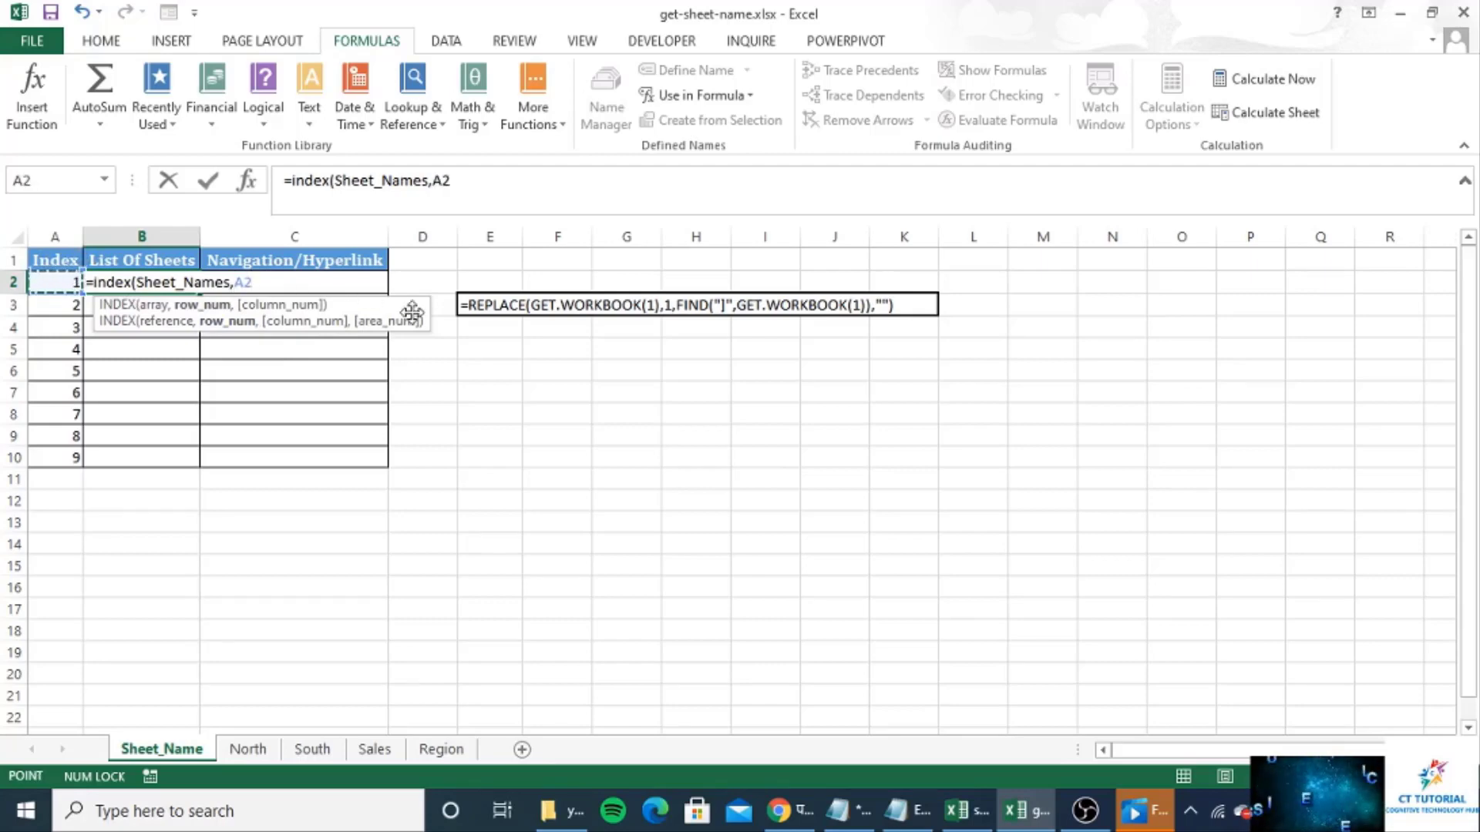
{"action": "type", "text": ")"}
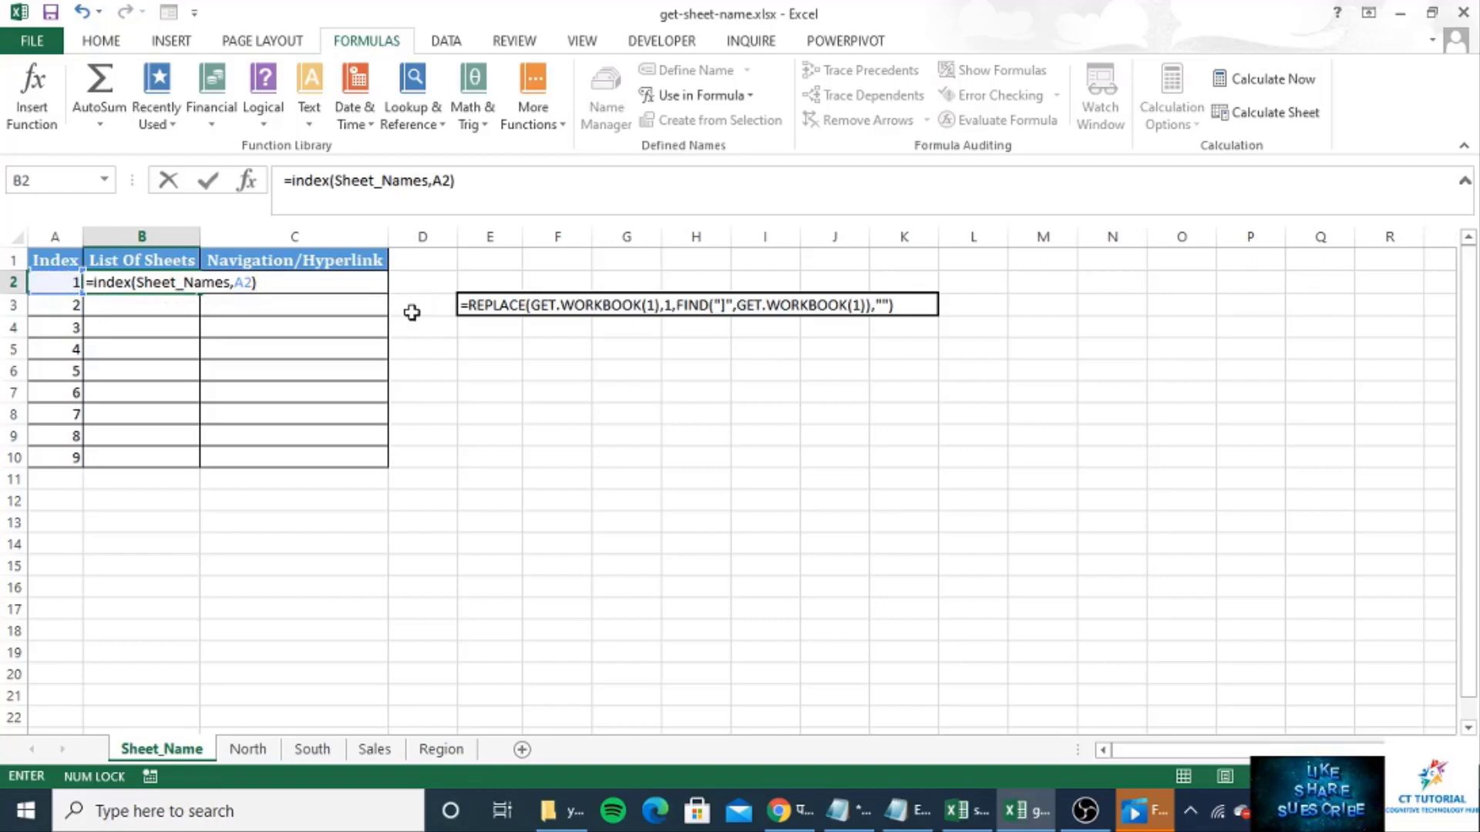
{"action": "key", "text": "ctrl+Return"}
{"action": "key", "text": "Return"}
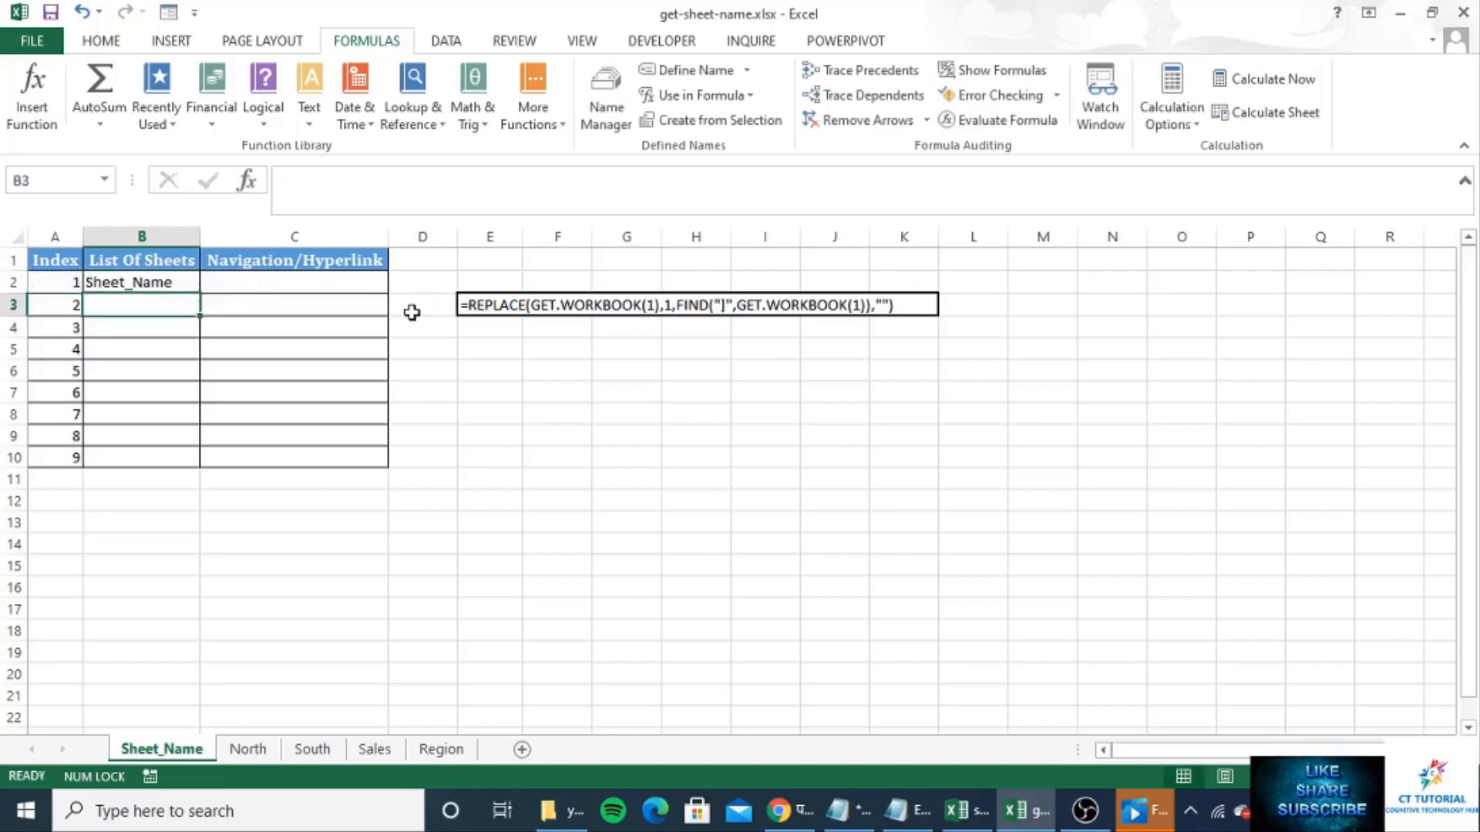
{"action": "key", "text": "Up"}
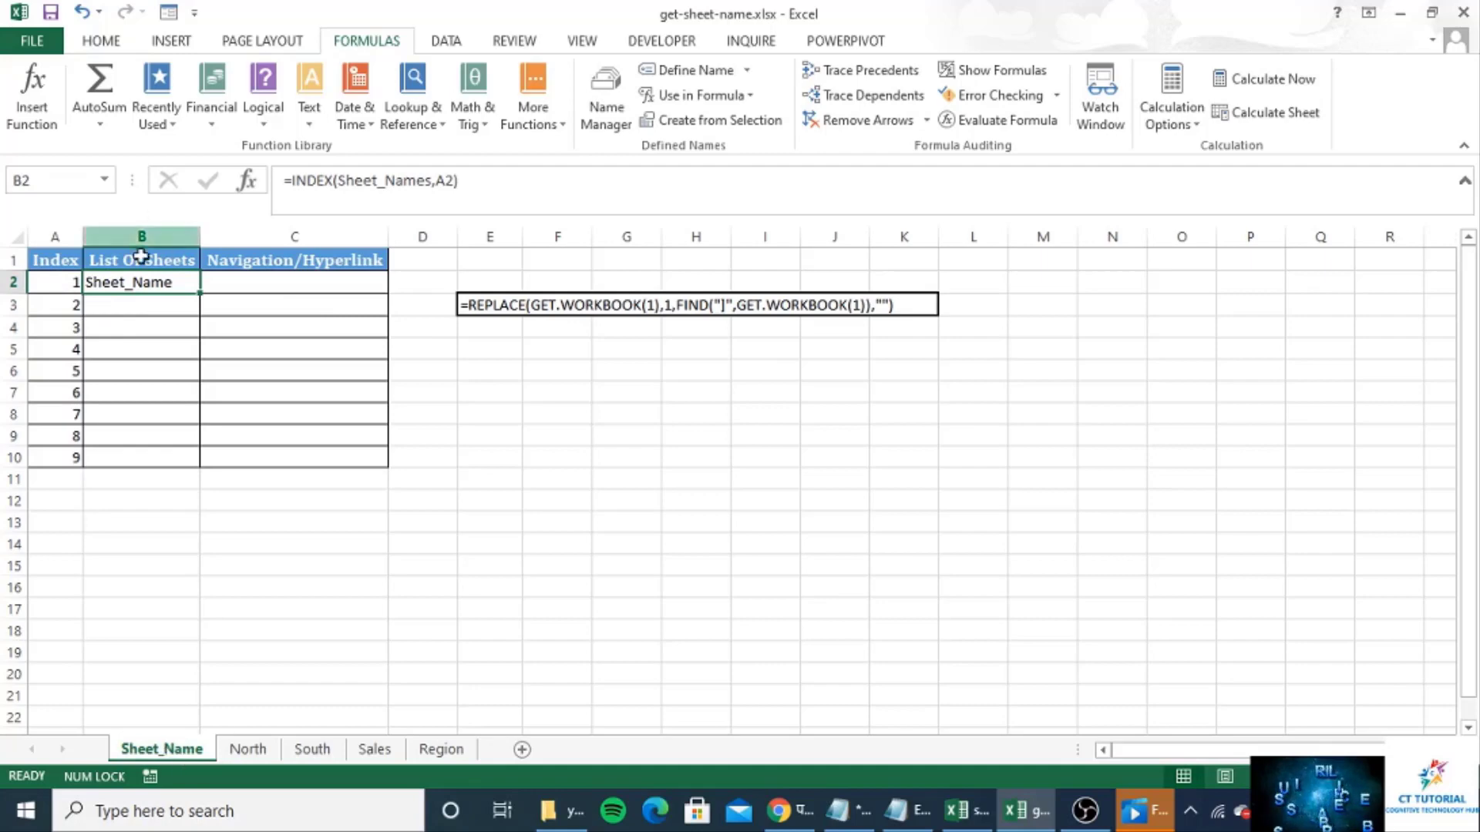
Step: Copy the B2 INDEX formula into B2:B10, listing North, South, Sales and Region
{"action": "key", "text": "ctrl+c"}
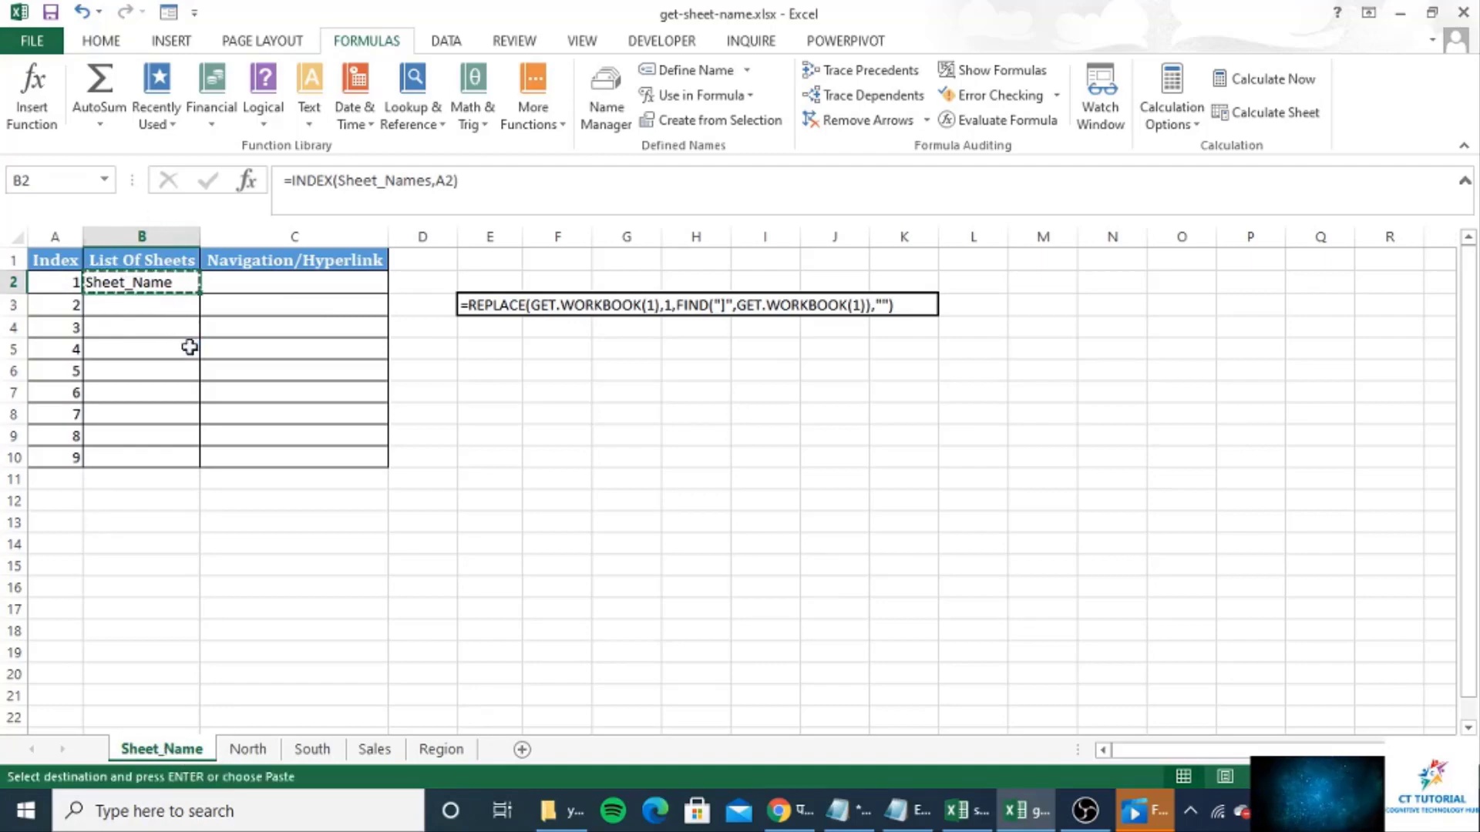
{"action": "key", "text": "Left"}
{"action": "key", "text": "ctrl+Down"}
{"action": "key", "text": "Right"}
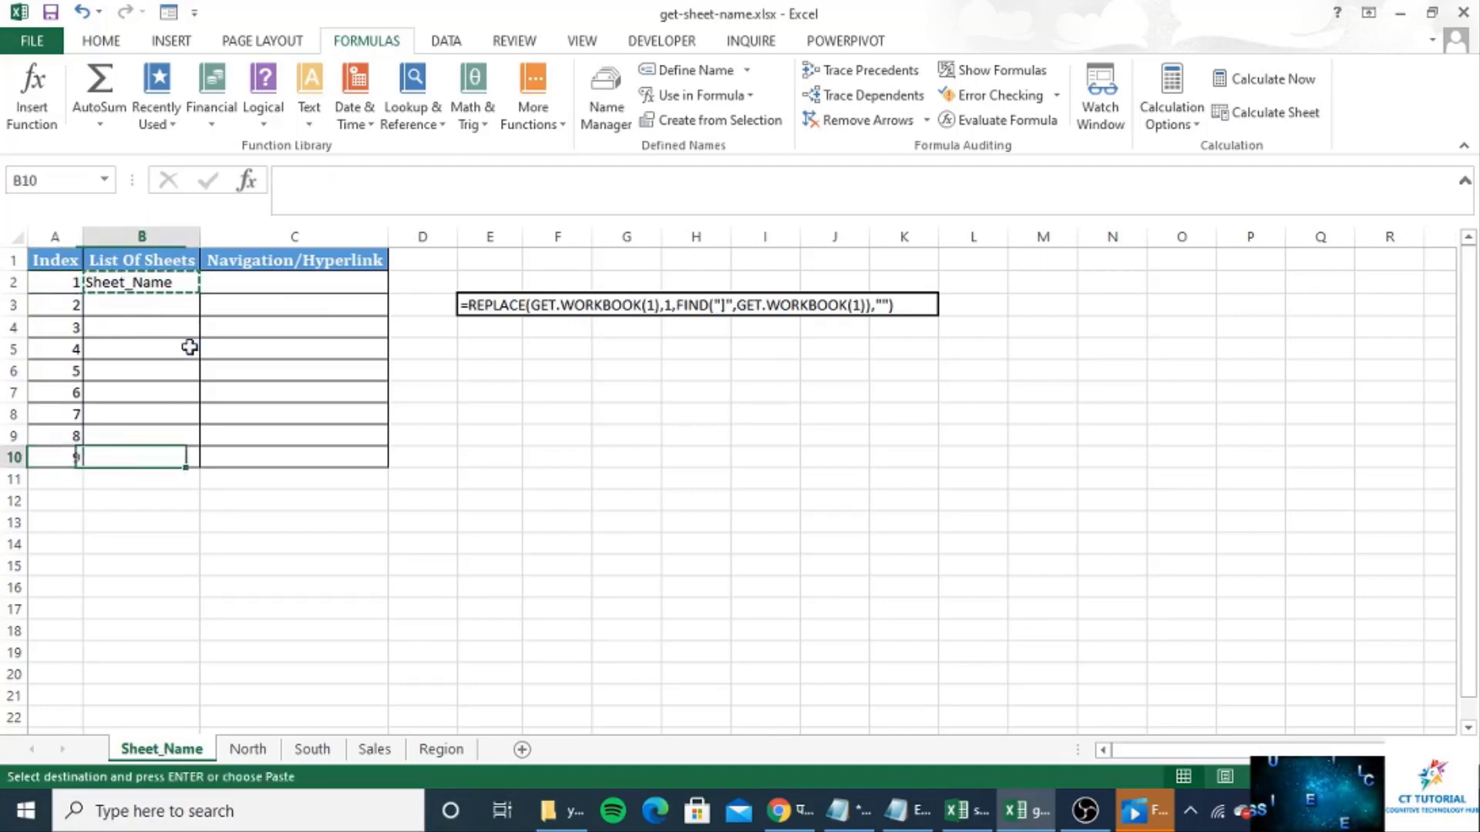
{"action": "key", "text": "ctrl+shift+Up"}
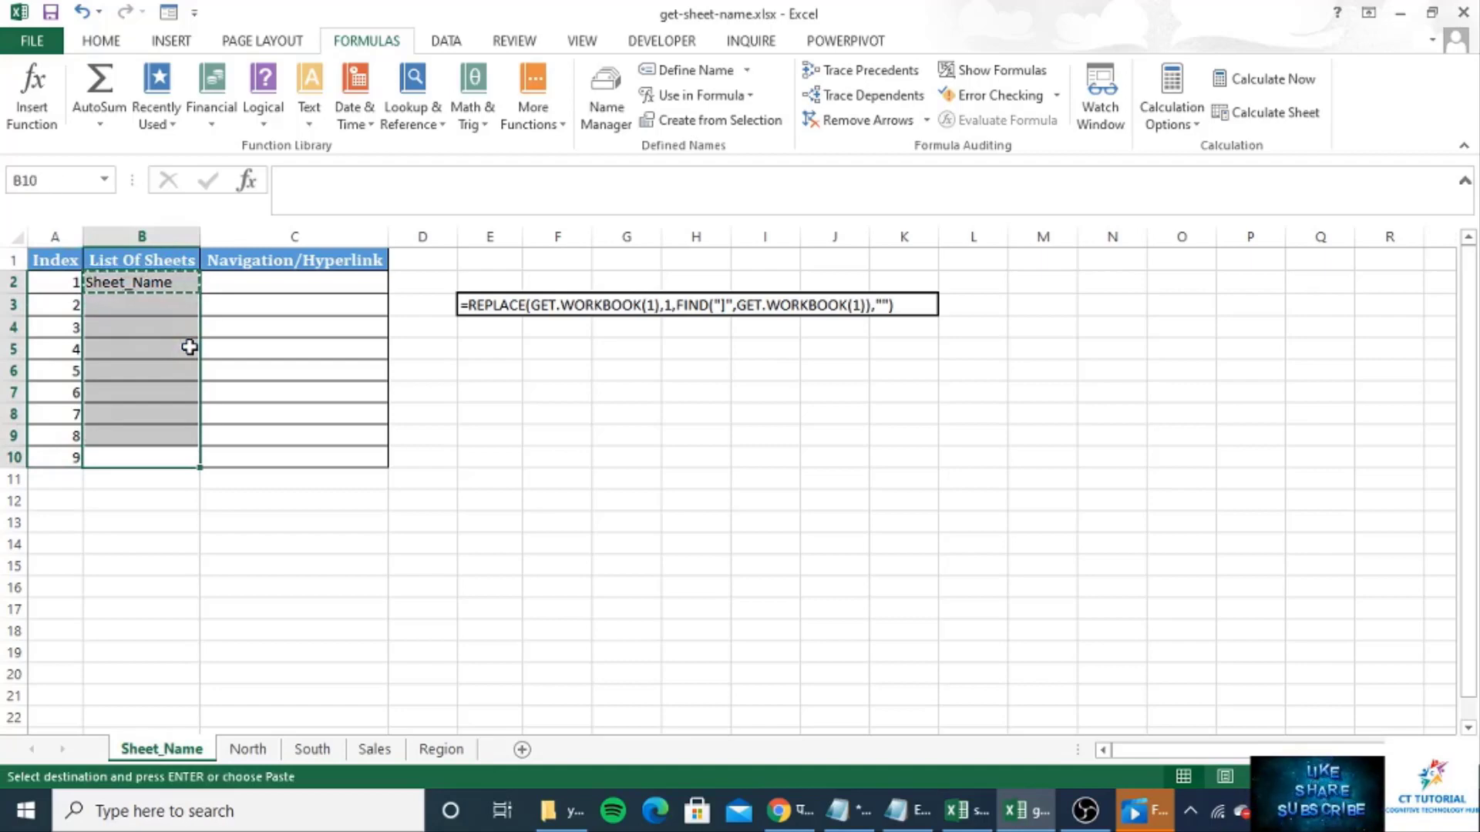
{"action": "key", "text": "ctrl+v"}
{"action": "key", "text": "Down"}
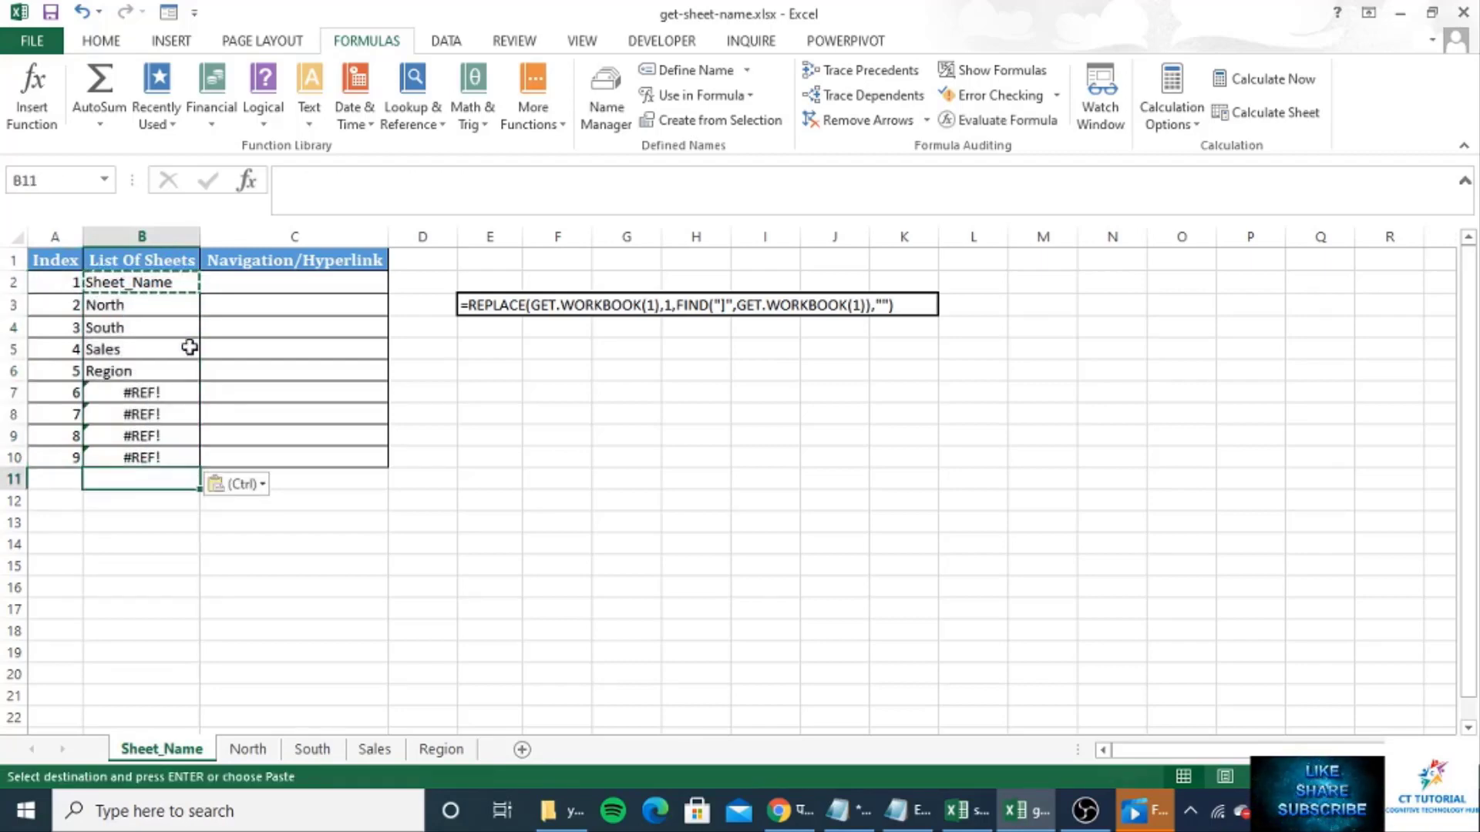
{"action": "key", "text": "Up"}
{"action": "key", "text": "Up"}
{"action": "key", "text": "Up"}
{"action": "key", "text": "Up"}
{"action": "key", "text": "Up"}
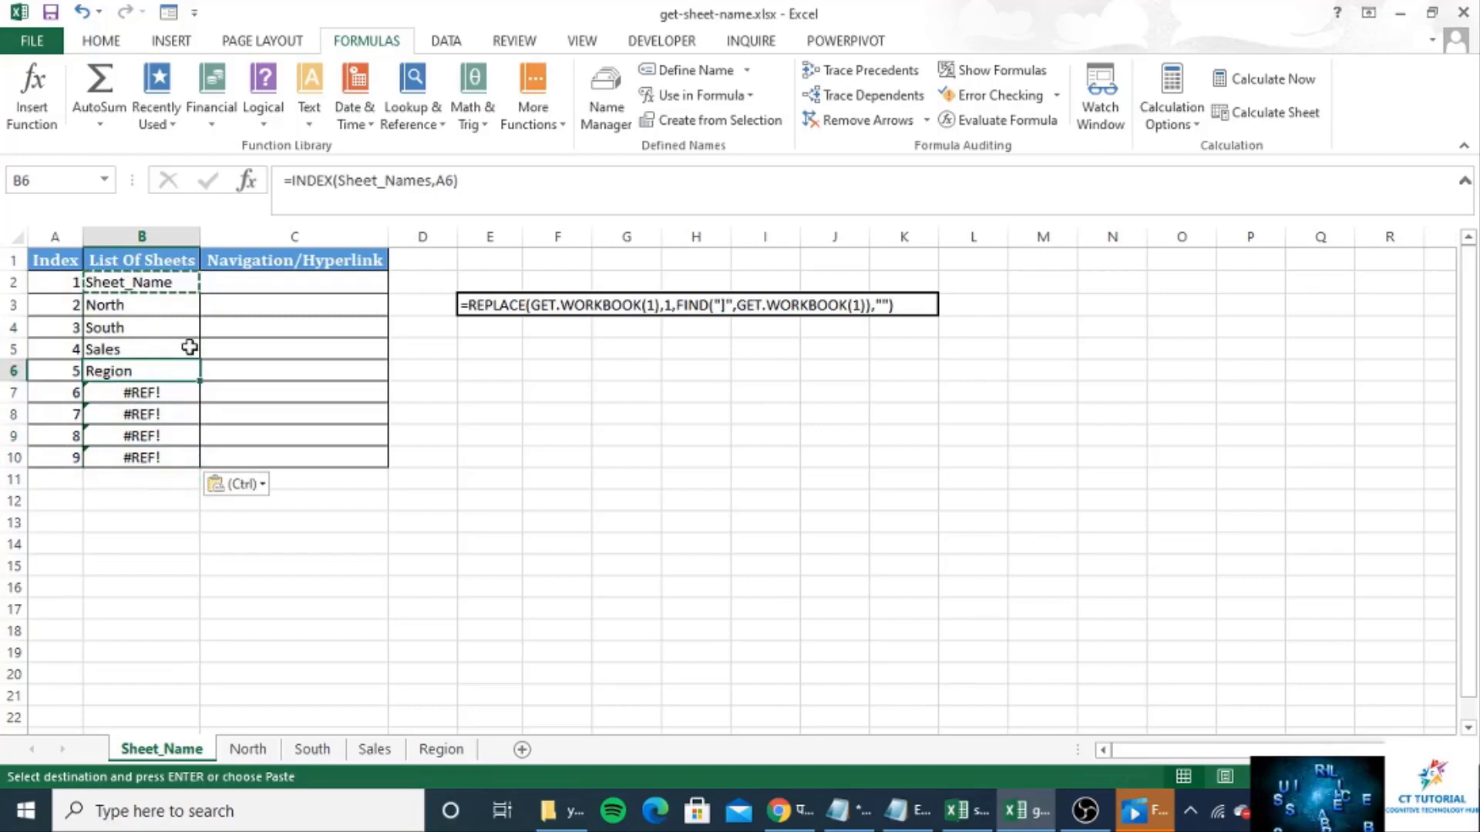
{"action": "key", "text": "Down"}
{"action": "key", "text": "Down"}
{"action": "key", "text": "Up"}
{"action": "key", "text": "Up"}
{"action": "key", "text": "Up"}
{"action": "key", "text": "Up"}
{"action": "key", "text": "Up"}
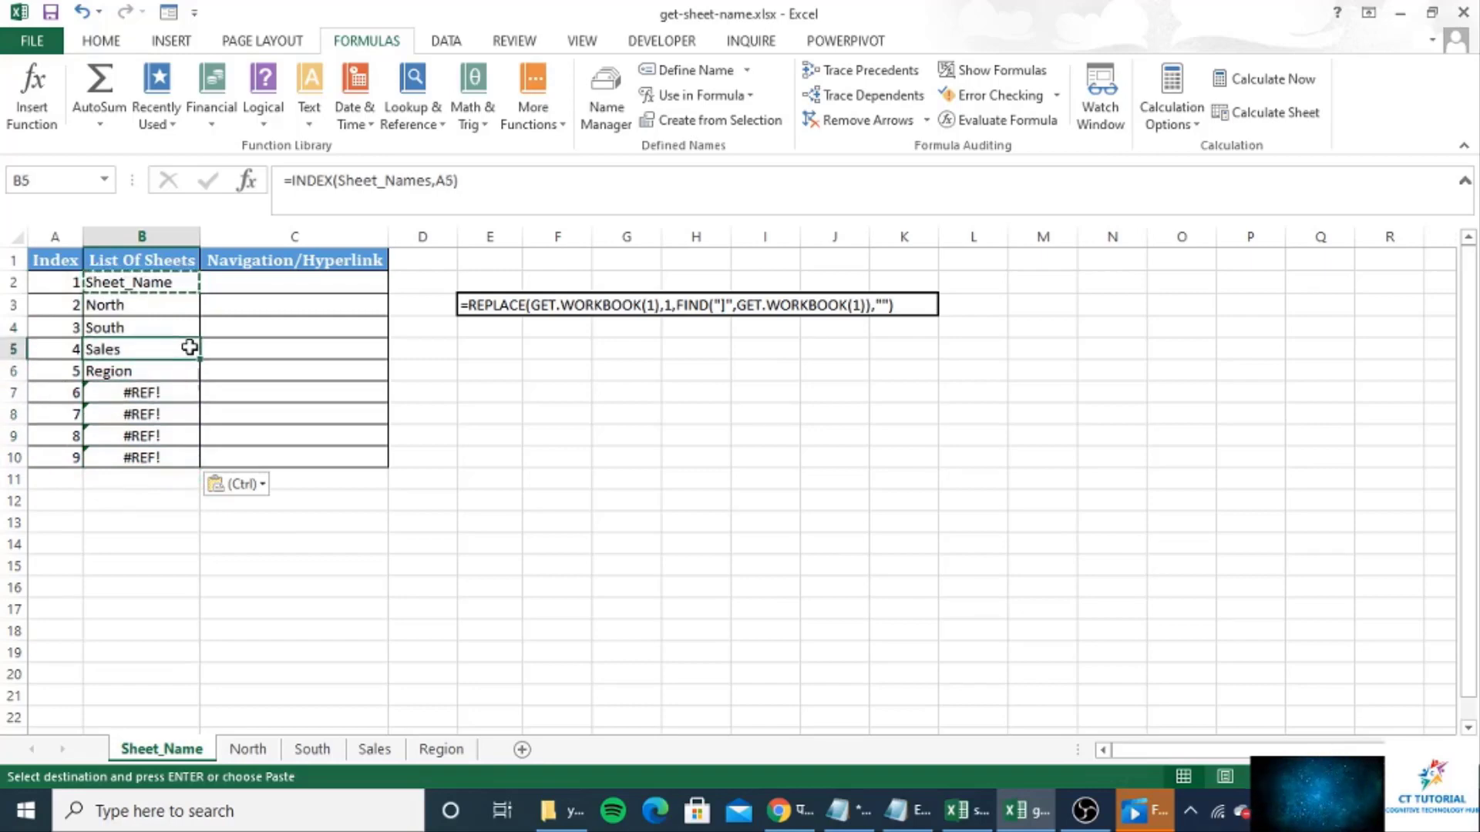
{"action": "key", "text": "Up"}
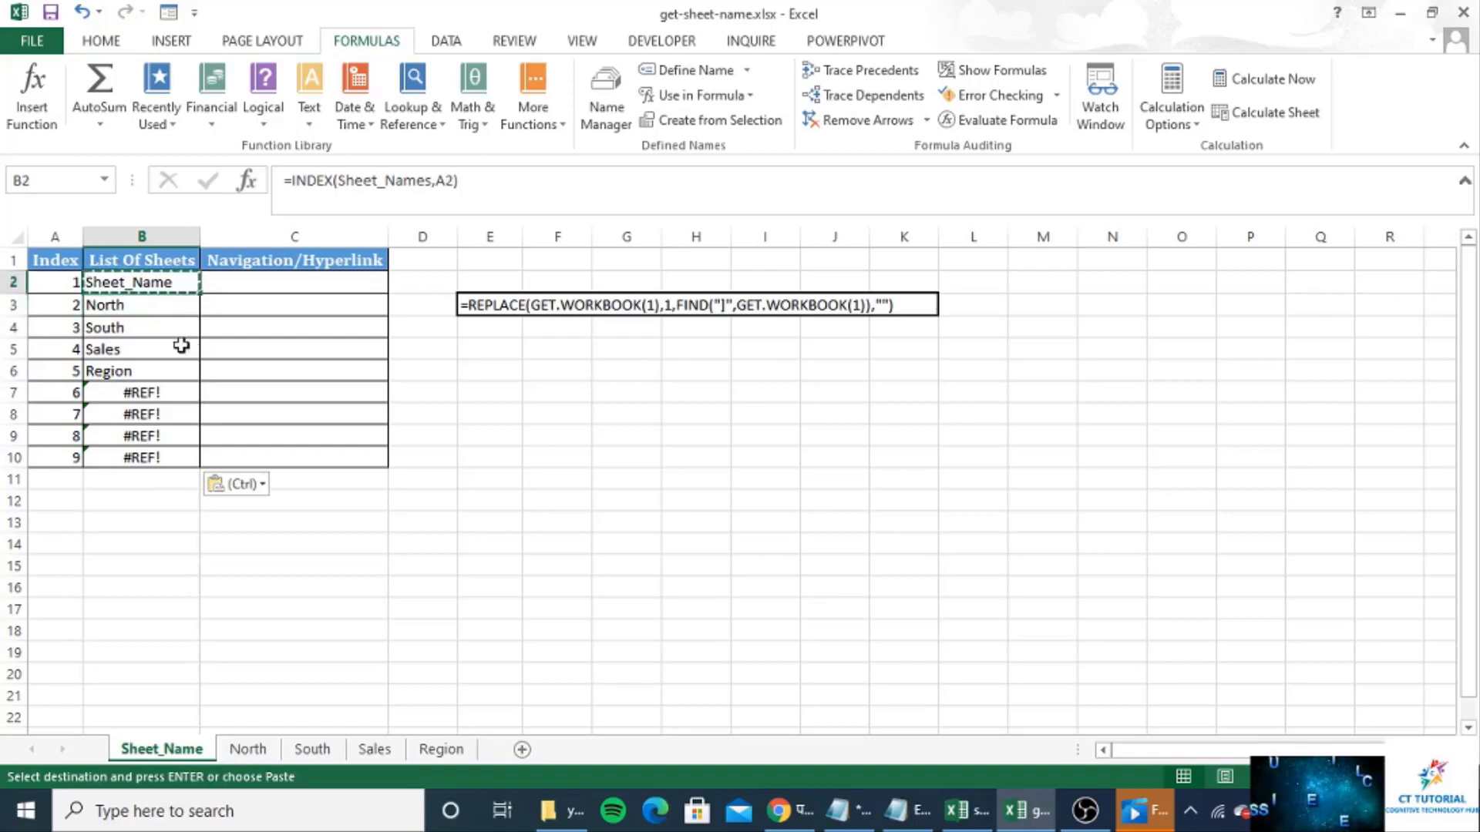
Step: Wrap B2's formula as =IFERROR(INDEX(Sheet_Names,A2),"")
{"action": "left_click", "coordinate": [303, 183]}
{"action": "type", "text": "ife"}
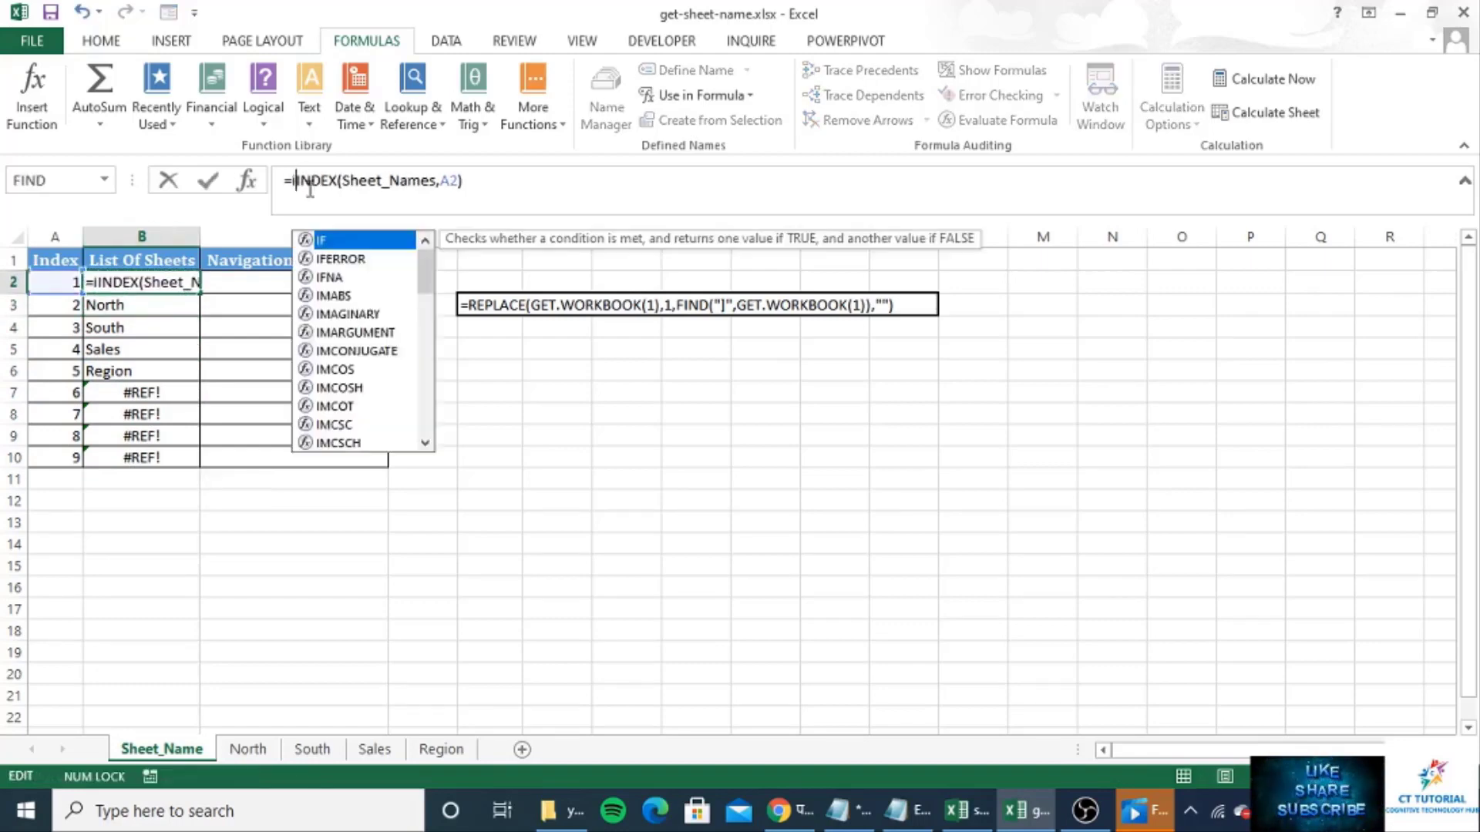
{"action": "key", "text": "Tab"}
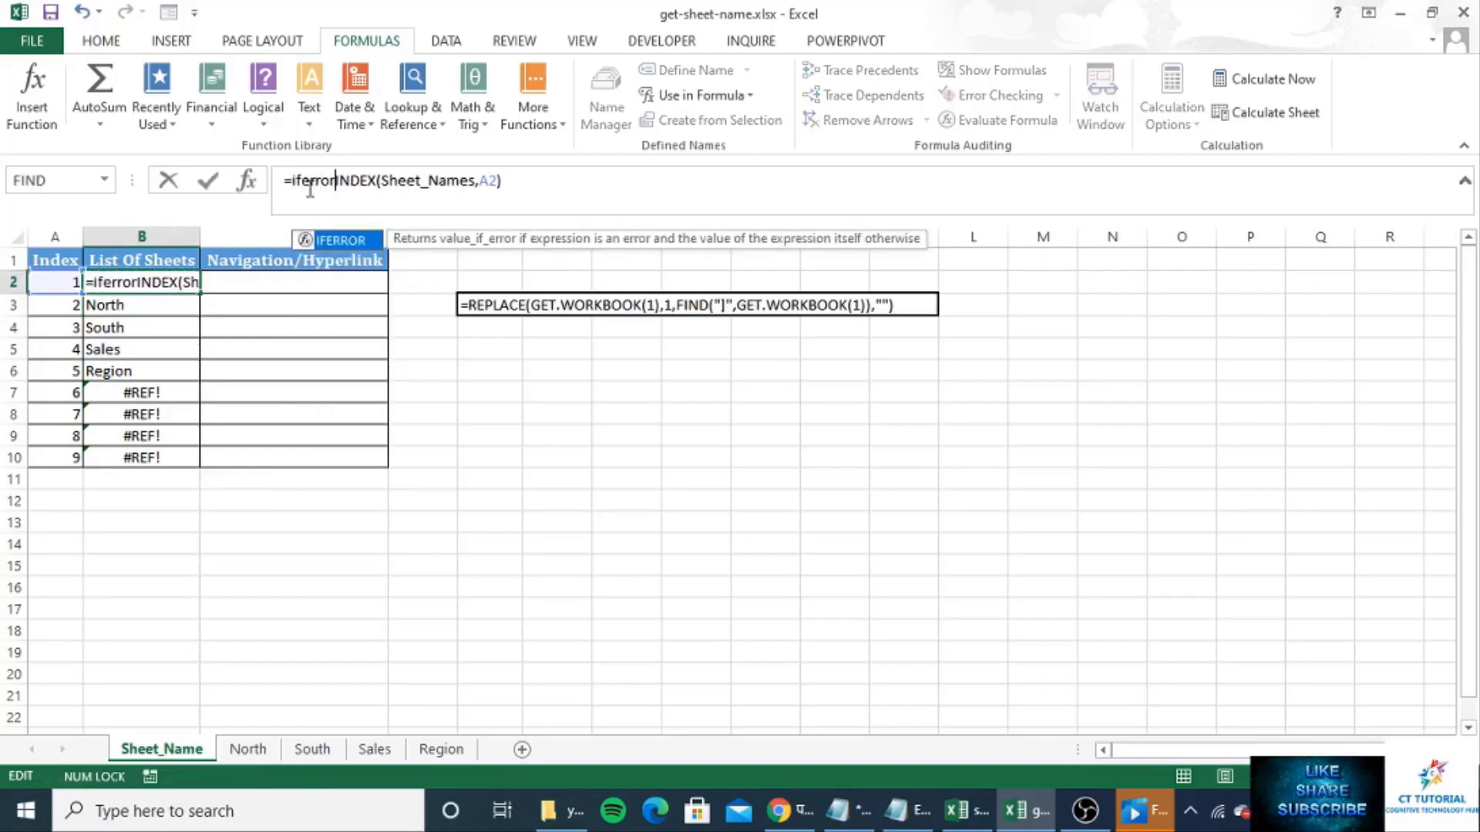
{"action": "left_click", "coordinate": [552, 184]}
{"action": "type", "text": ",\"\""}
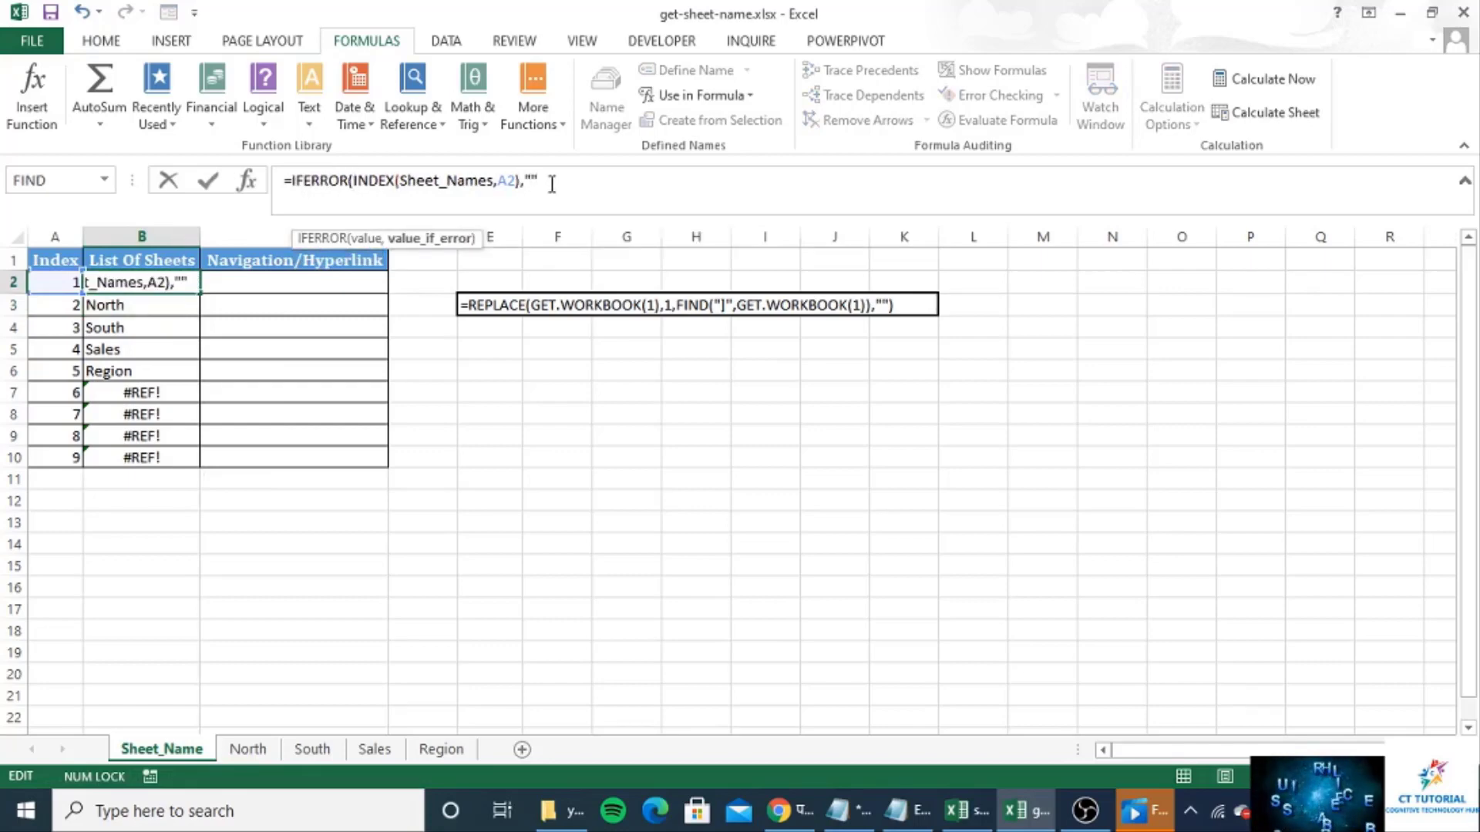
{"action": "type", "text": ")"}
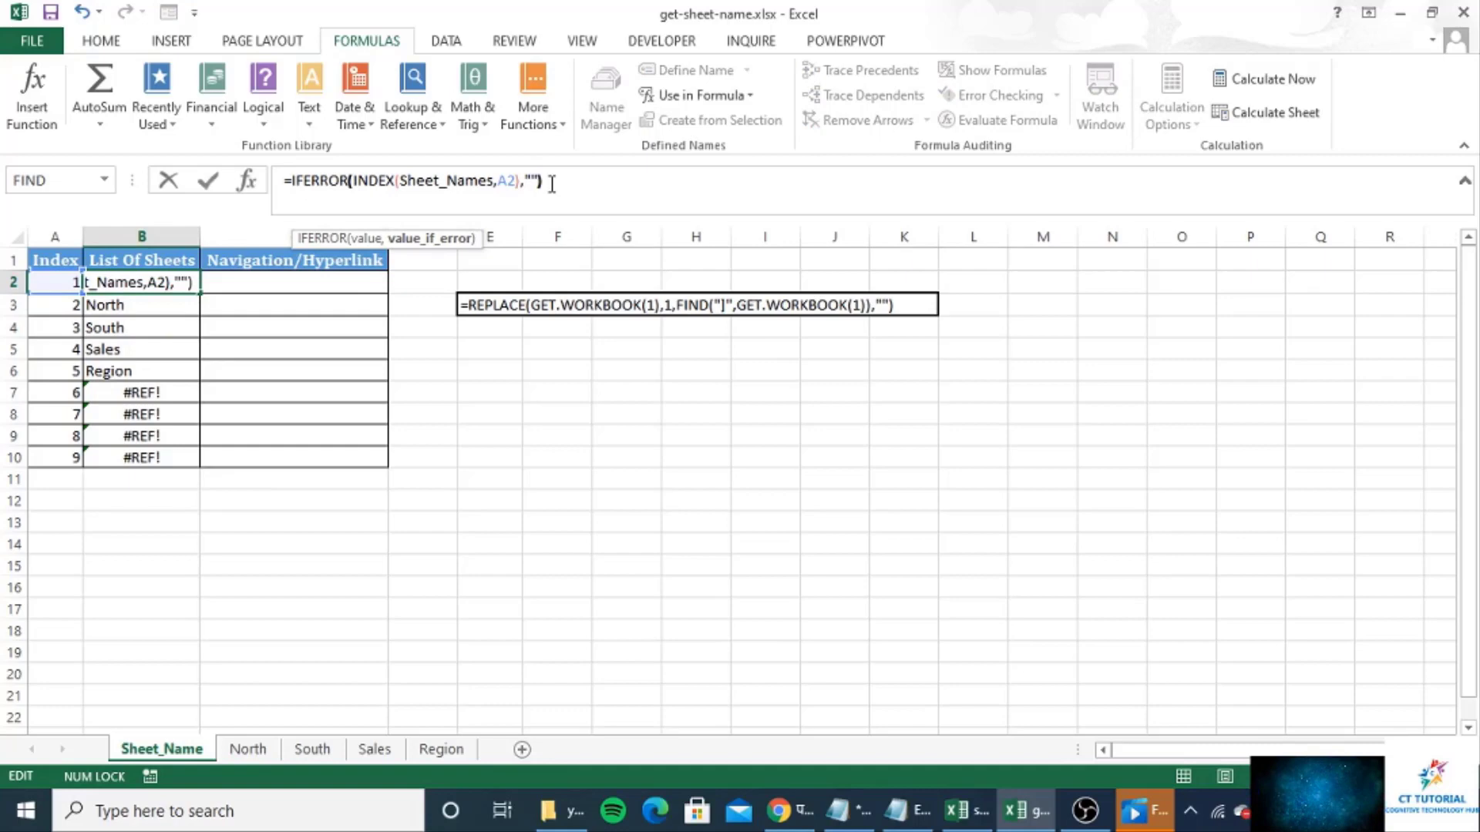
{"action": "key", "text": "Return"}
Step: Copy the IFERROR formula down B2:B10 so rows 7–10 show blanks instead of #REF!
{"action": "key", "text": "Up"}
{"action": "key", "text": "ctrl+c"}
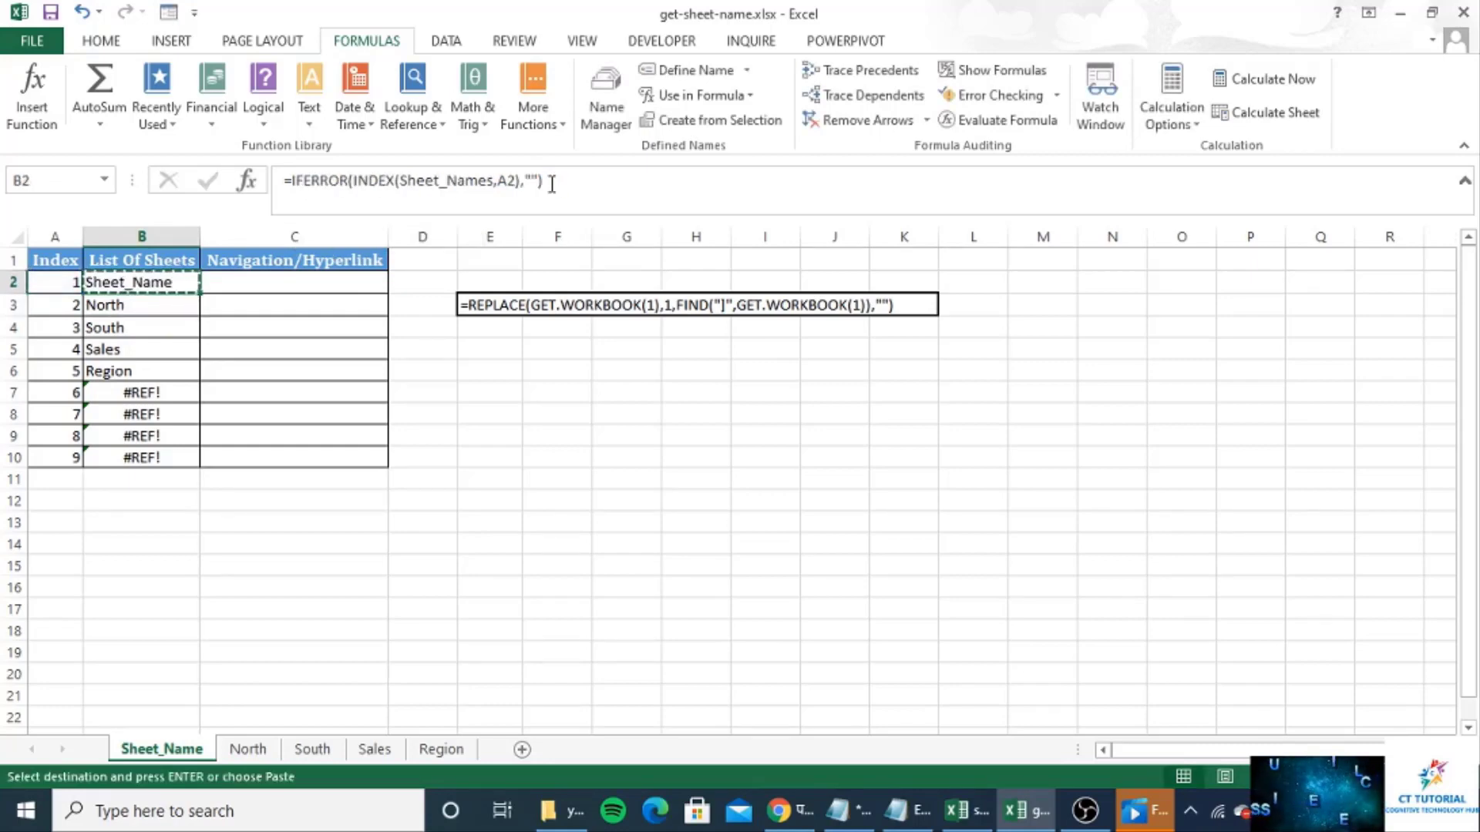
{"action": "key", "text": "ctrl+shift+Down"}
{"action": "key", "text": "ctrl+v"}
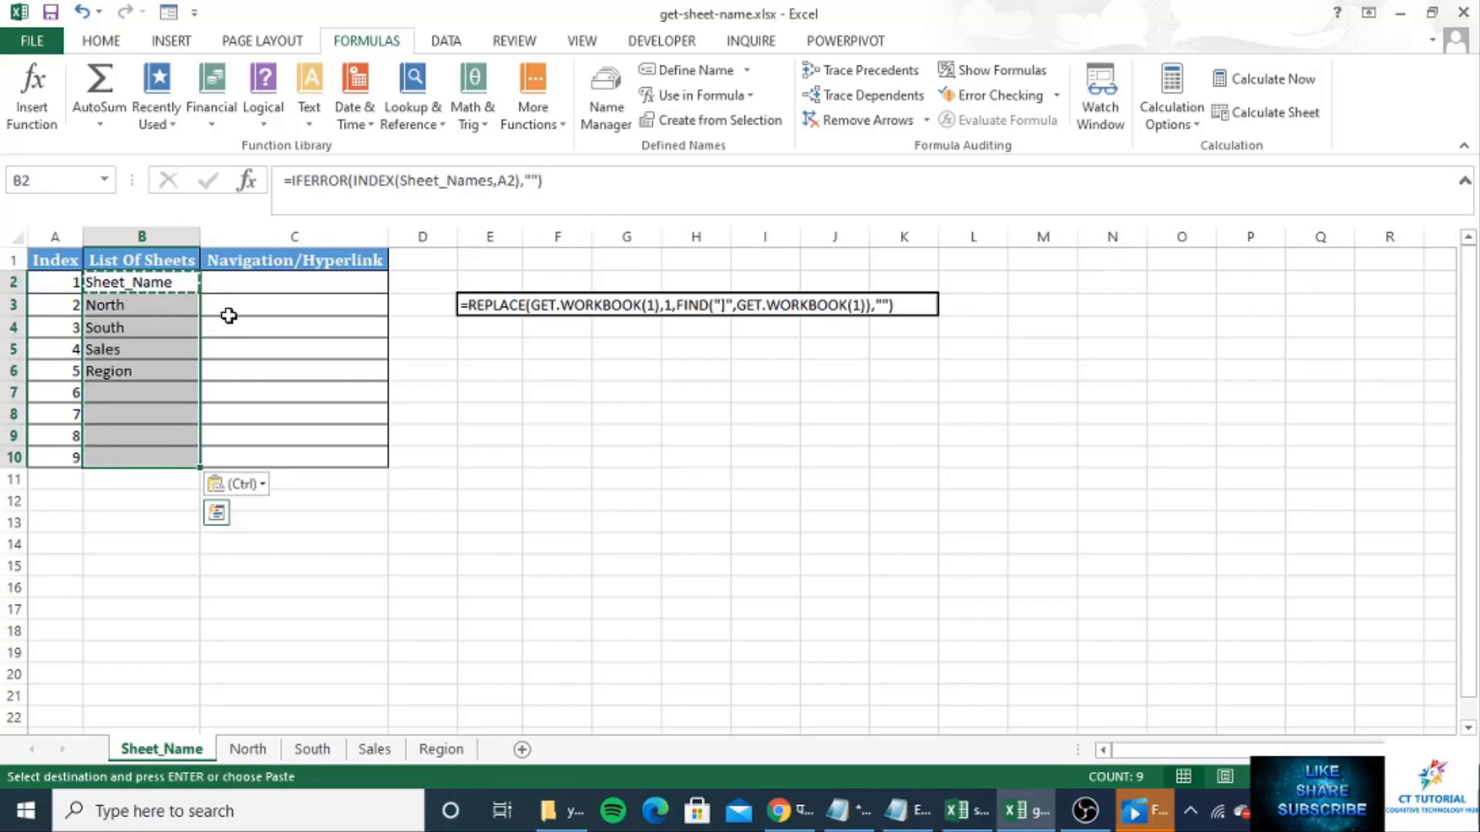
{"action": "left_click", "coordinate": [156, 284]}
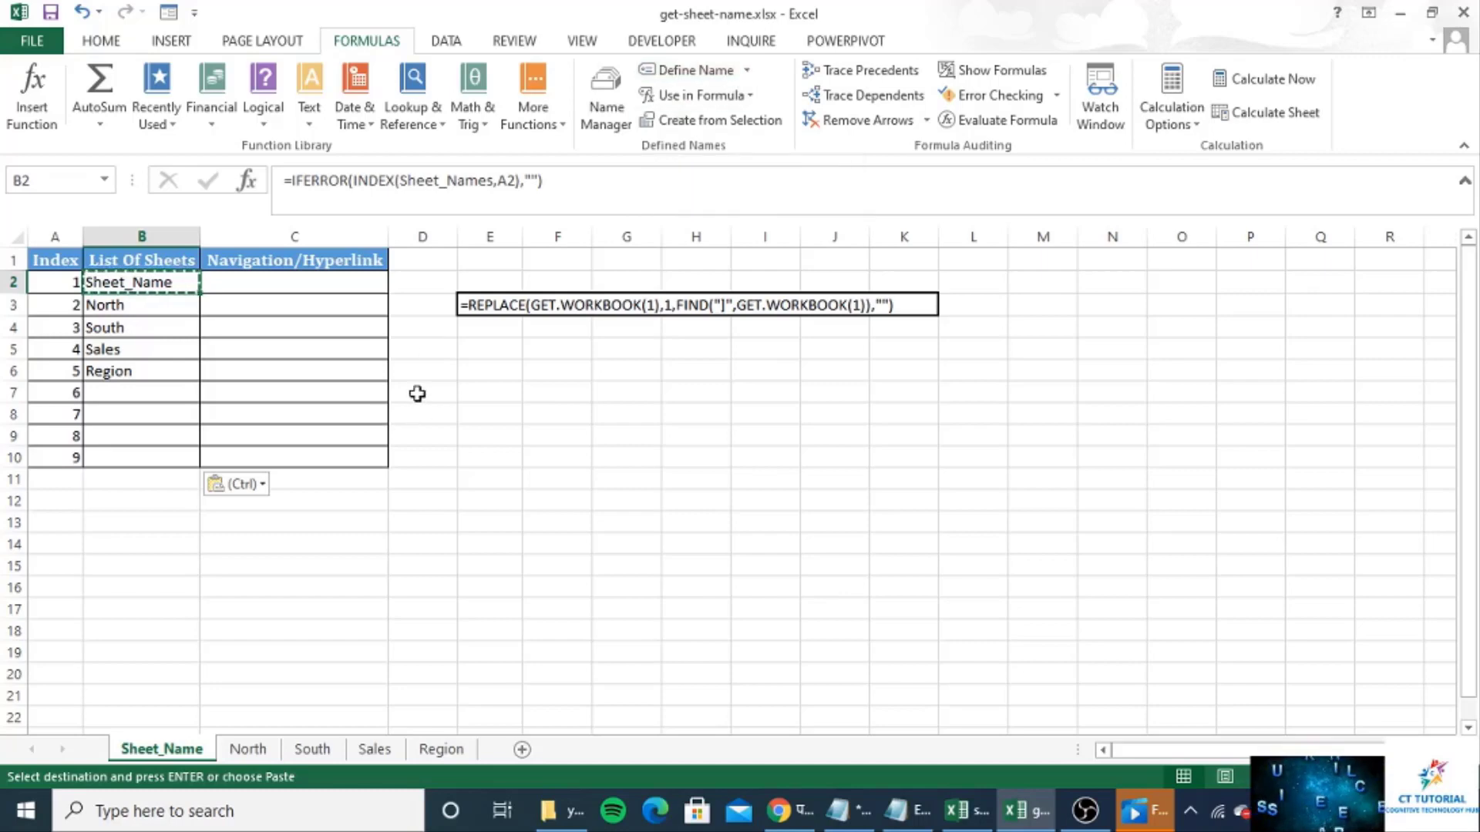
{"action": "left_click", "coordinate": [279, 281]}
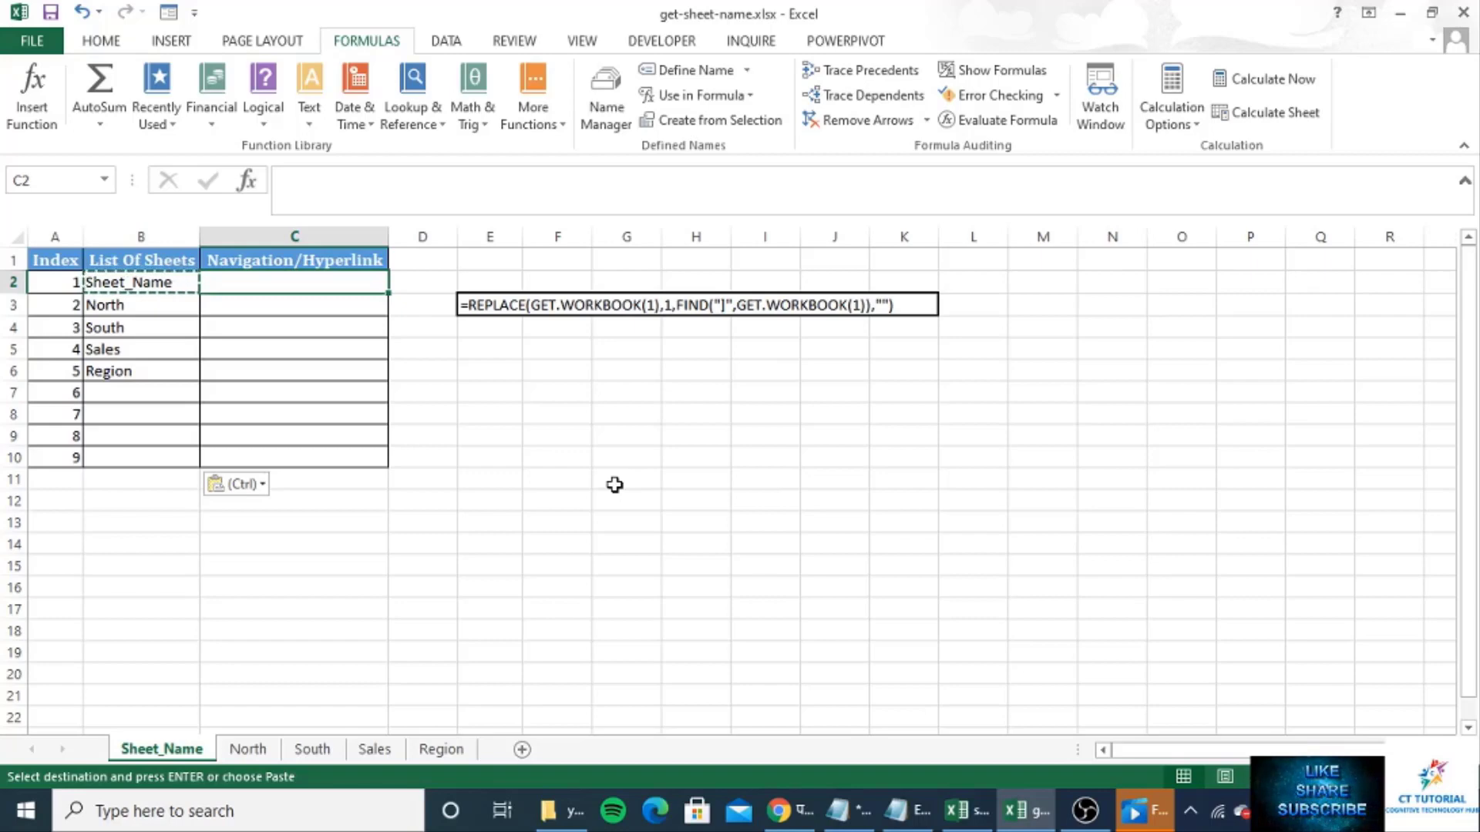
Step: Begin a HYPERLINK formula in C2 with a link location starting with "#"
{"action": "type", "text": "=hyp"}
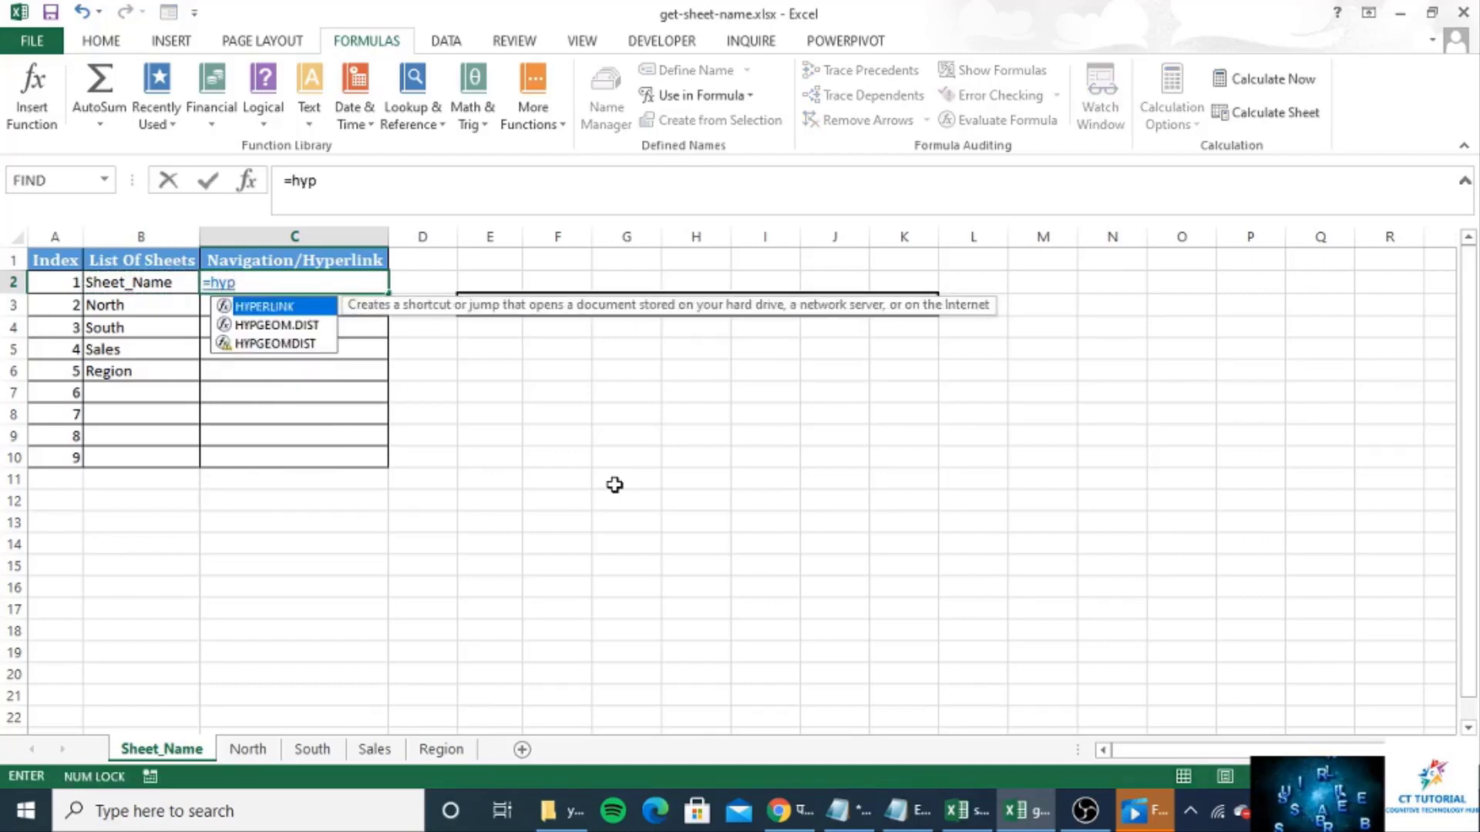
{"action": "key", "text": "Tab"}
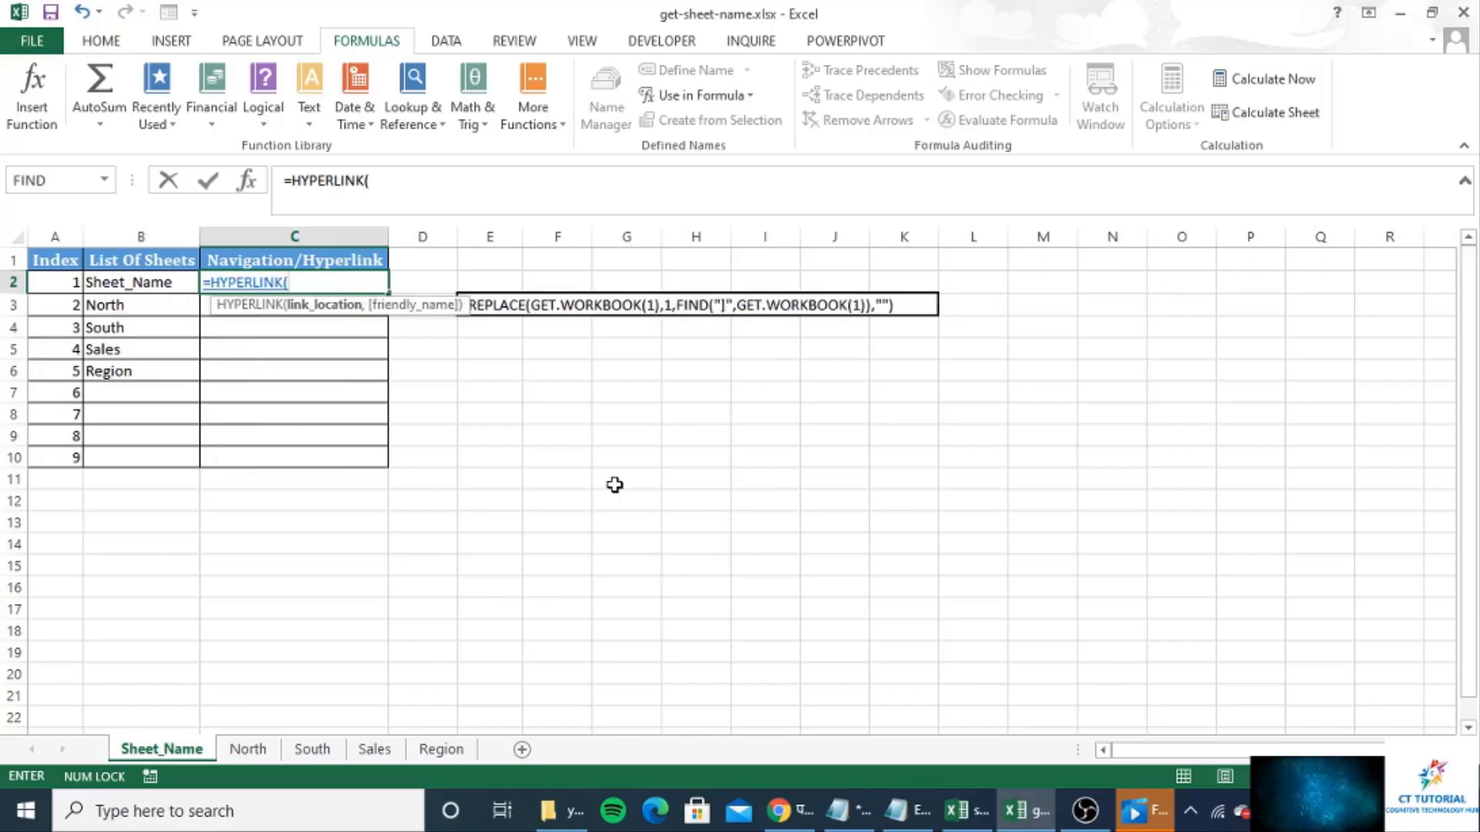
{"action": "type", "text": "\""}
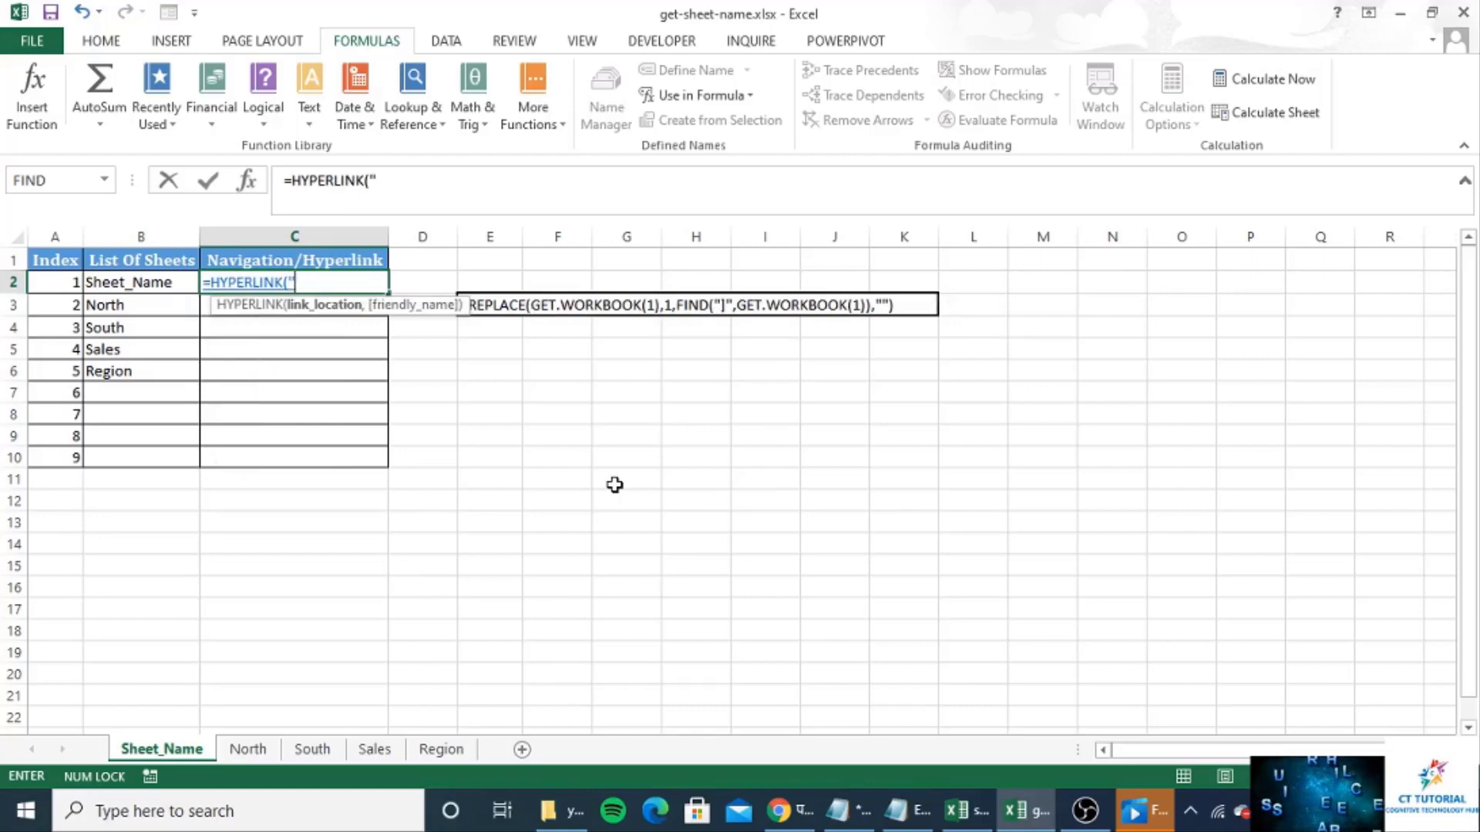
{"action": "type", "text": "#"}
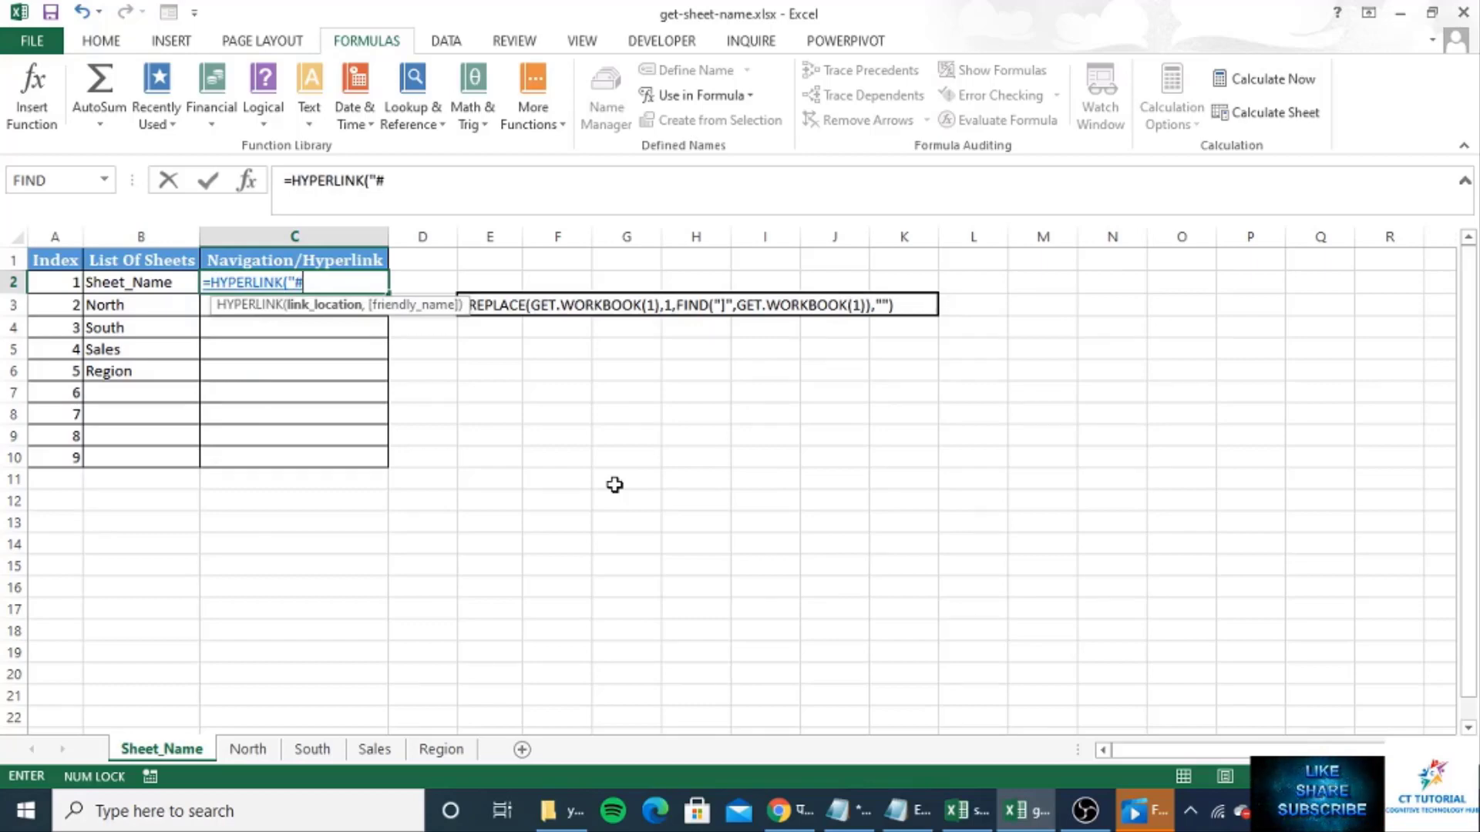
{"action": "type", "text": "'"}
{"action": "key", "text": "BackSpace"}
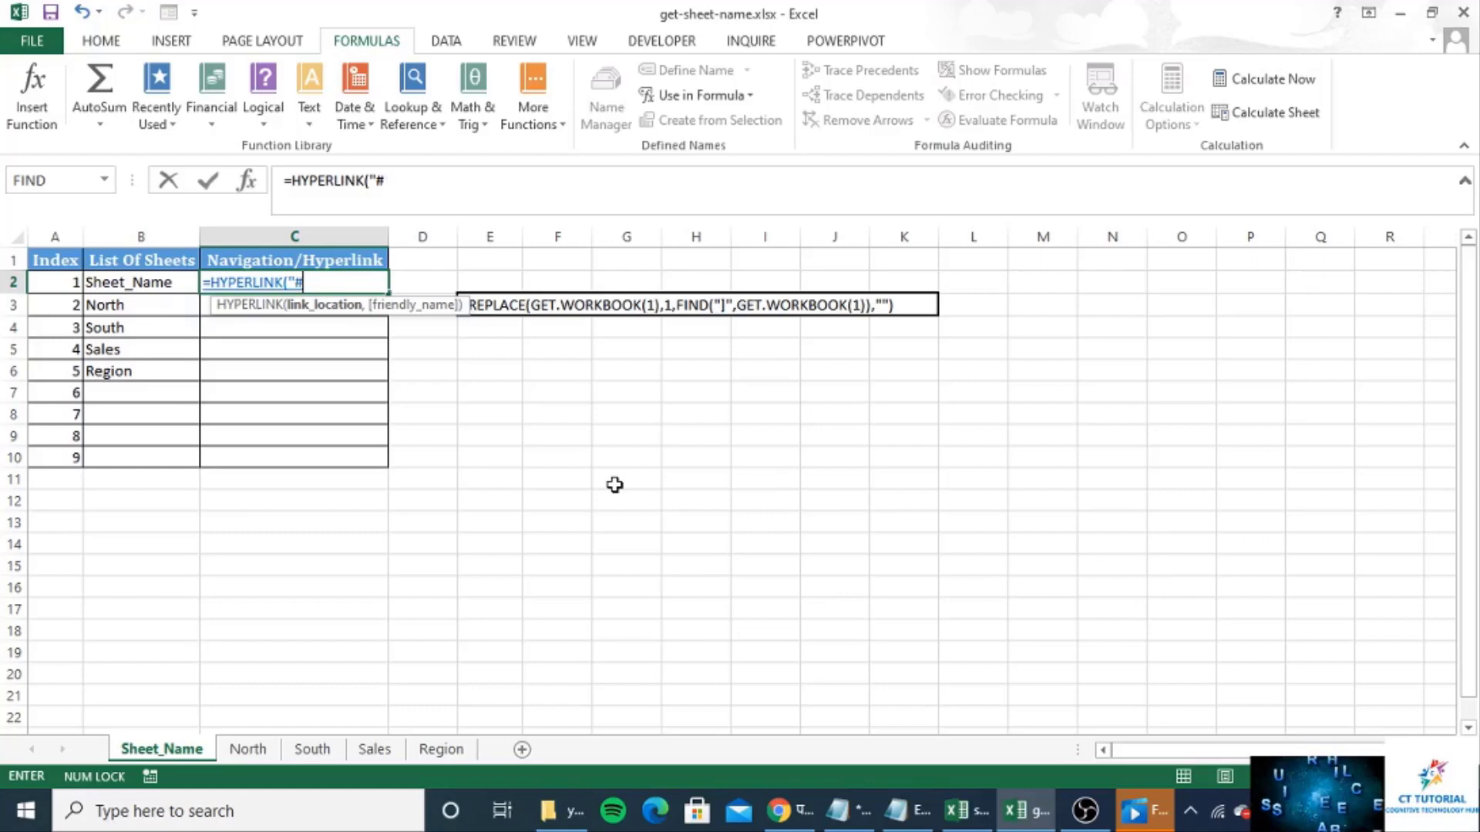
{"action": "type", "text": "\""}
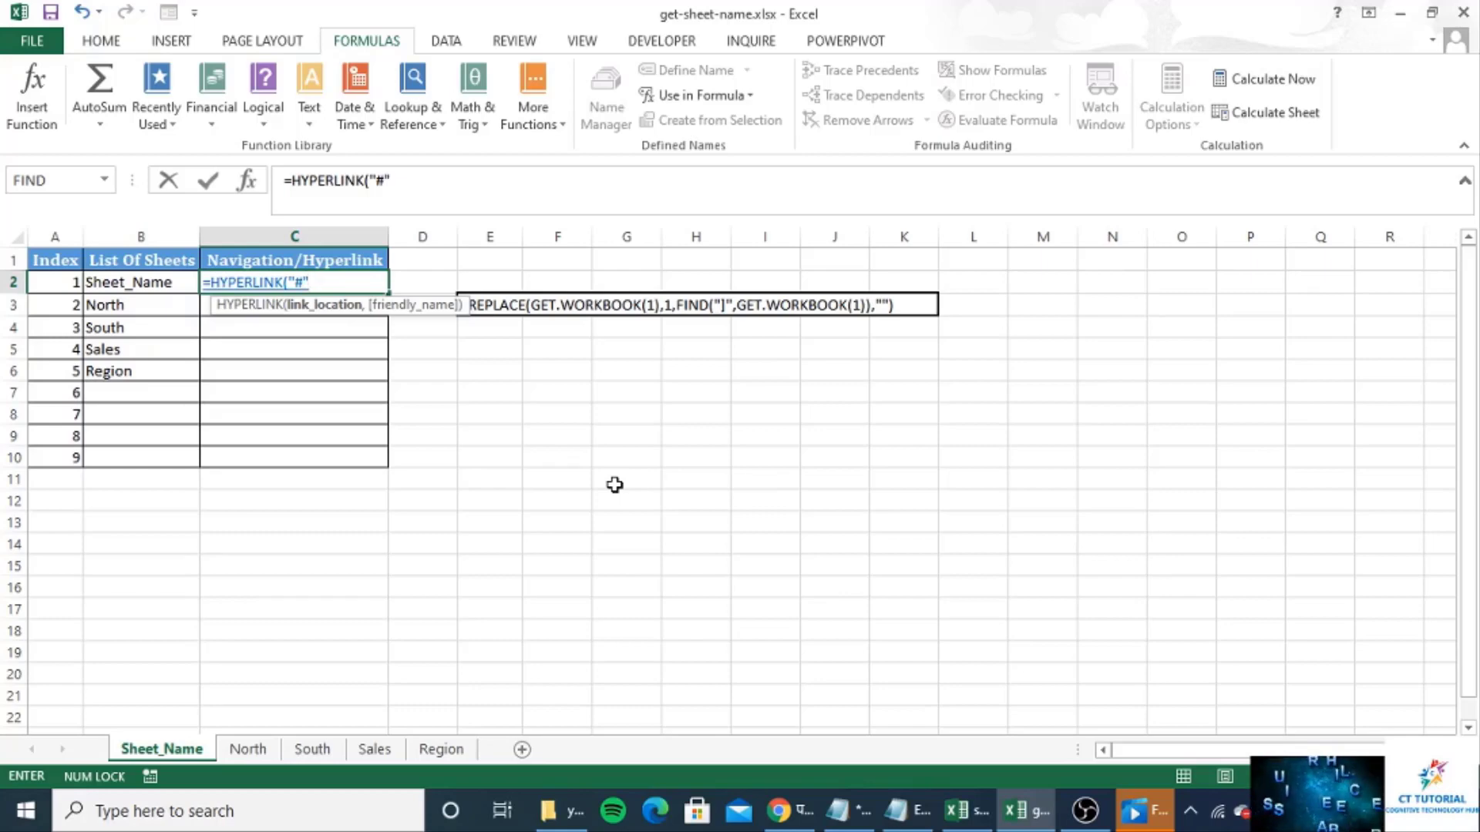
{"action": "key", "text": "Left"}
{"action": "key", "text": "Right"}
{"action": "key", "text": "Right"}
{"action": "key", "text": "Left"}
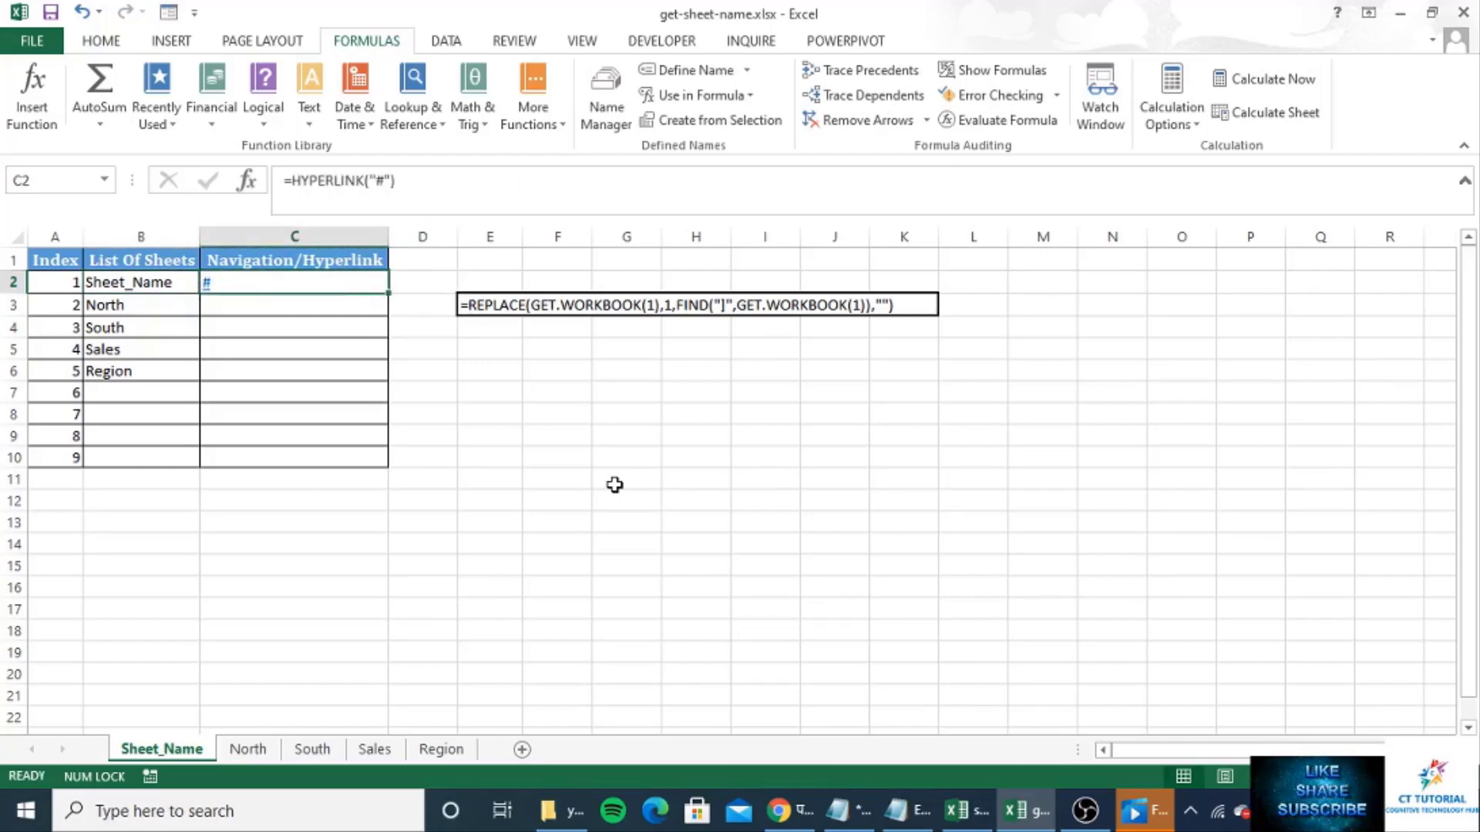
{"action": "key", "text": "F2"}
{"action": "key", "text": "Left"}
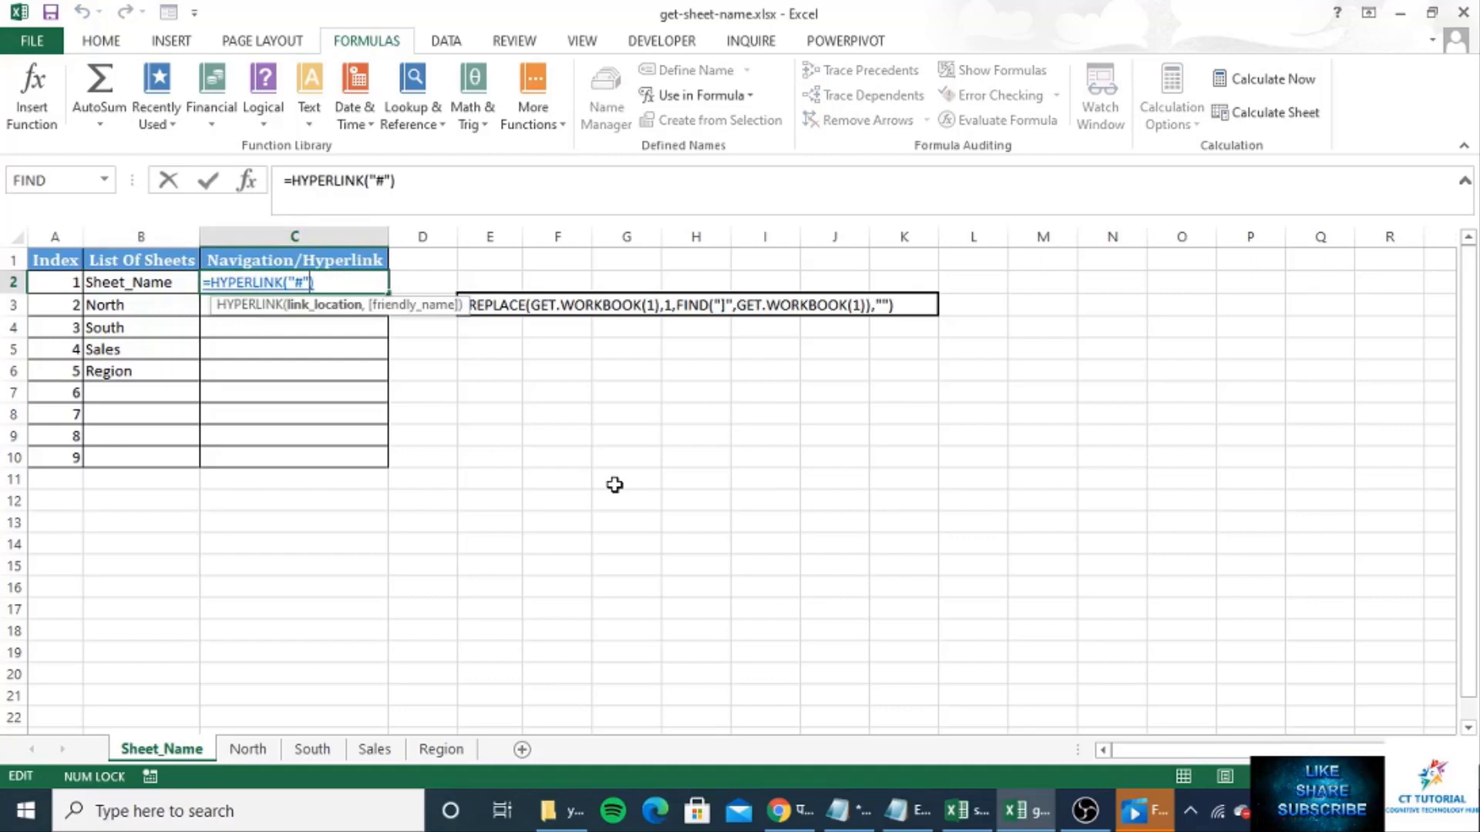
{"action": "type", "text": "\""}
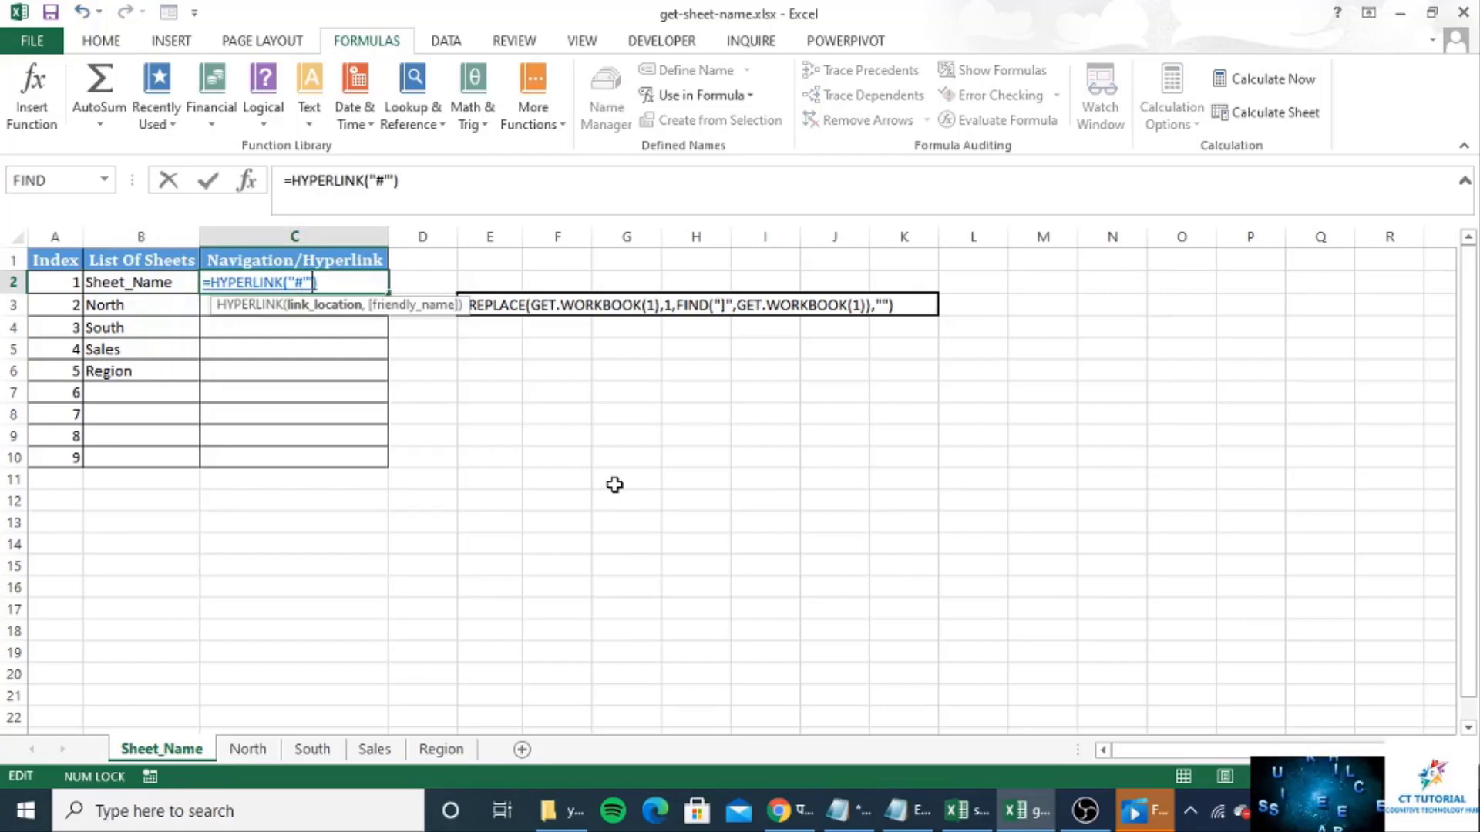
{"action": "key", "text": "Right"}
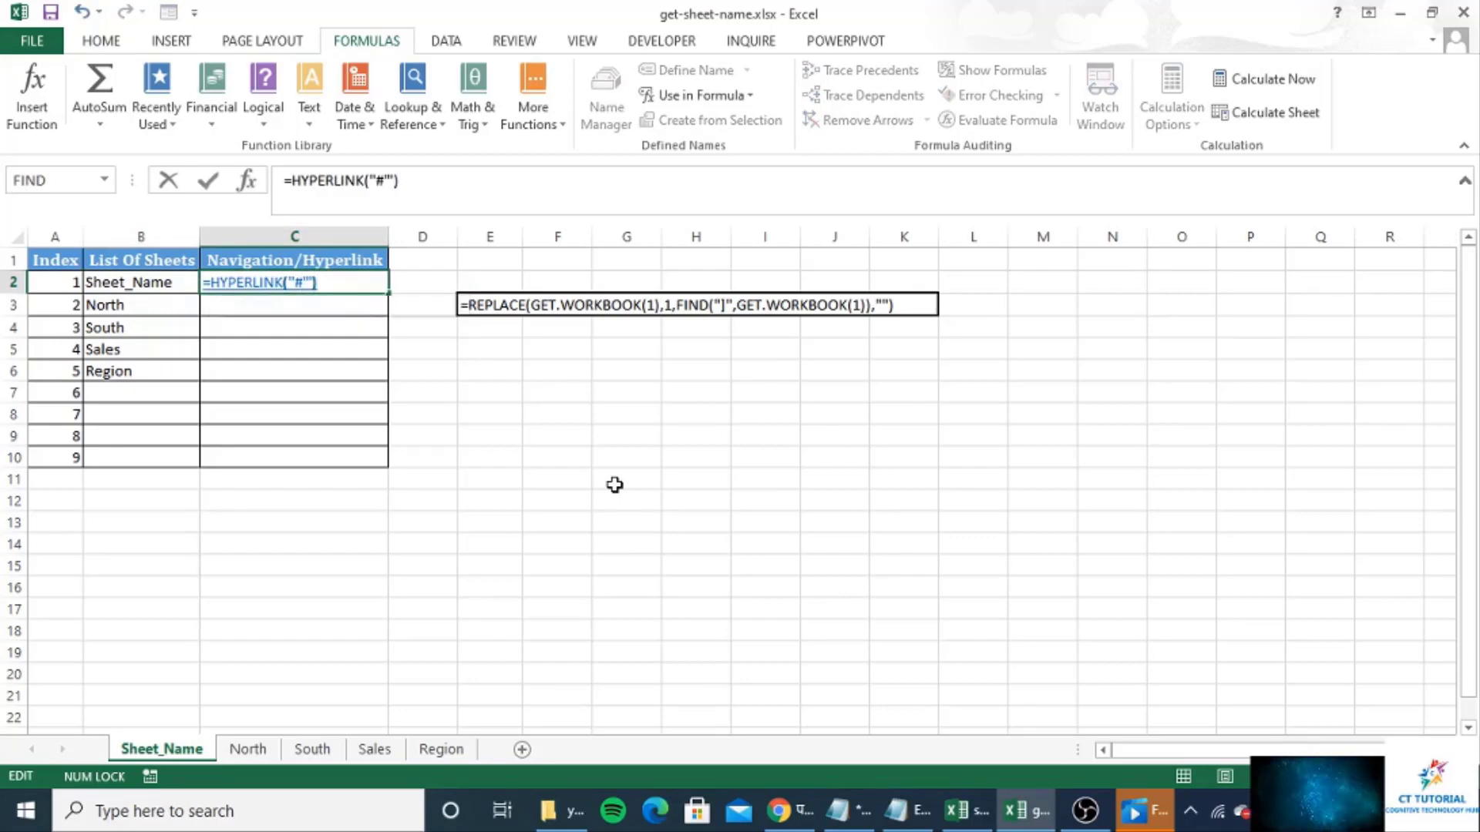
{"action": "key", "text": "Left"}
{"action": "key", "text": "Left"}
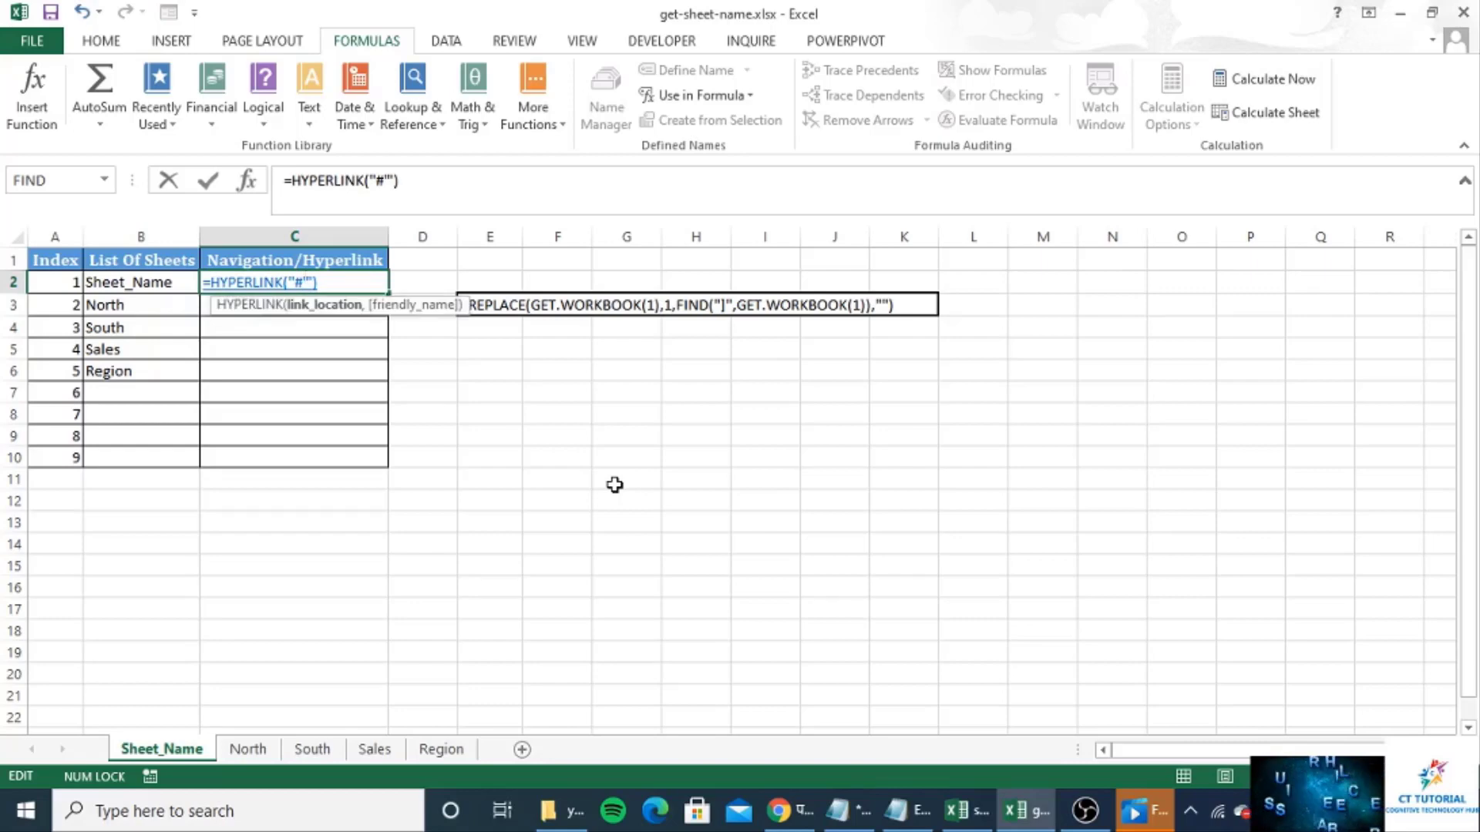
{"action": "key", "text": "Right"}
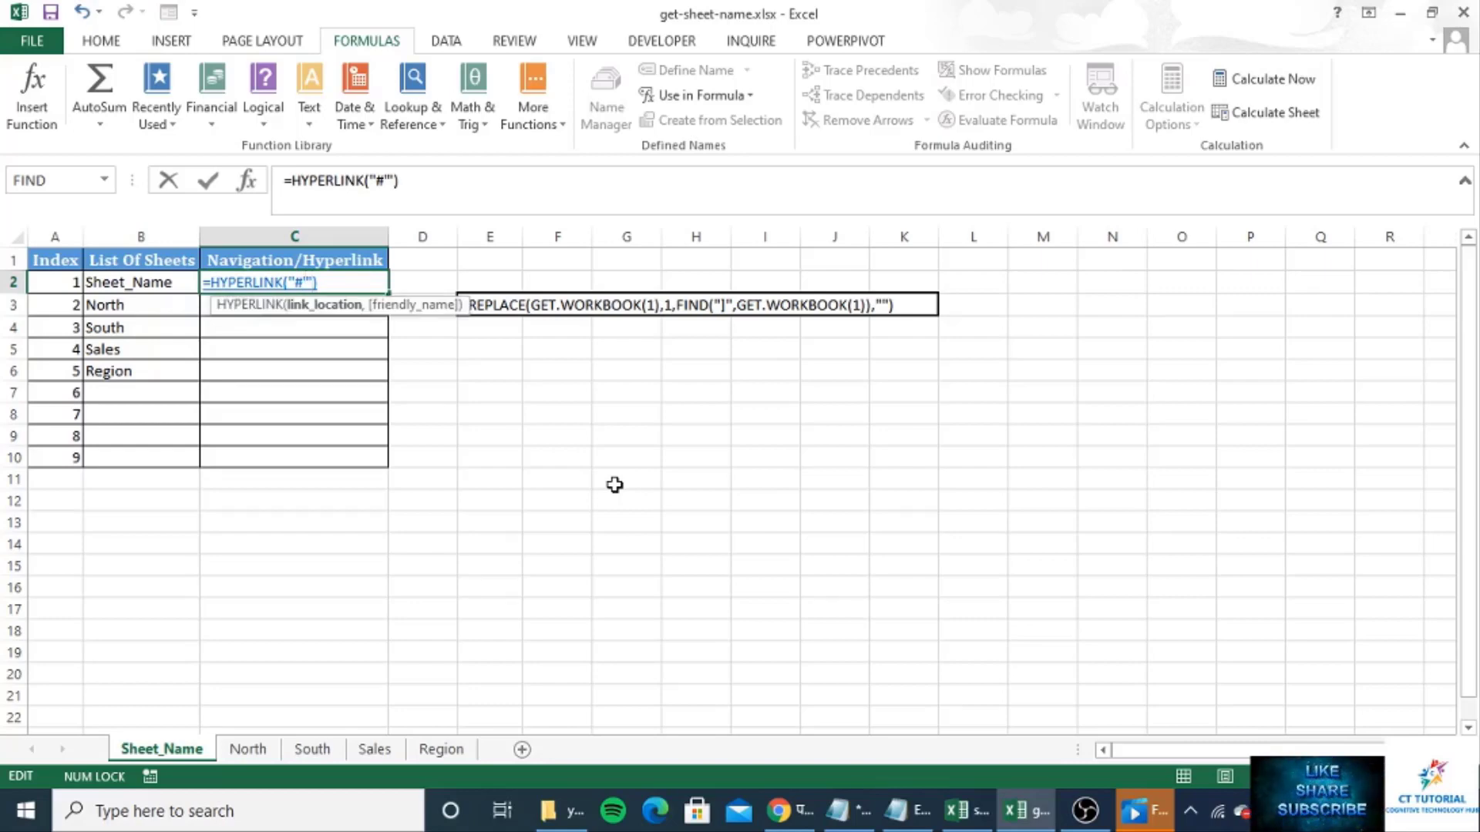
Step: Build the link address from B2's sheet name plus "!A1", with friendly name "Navigator"
{"action": "type", "text": "&"}
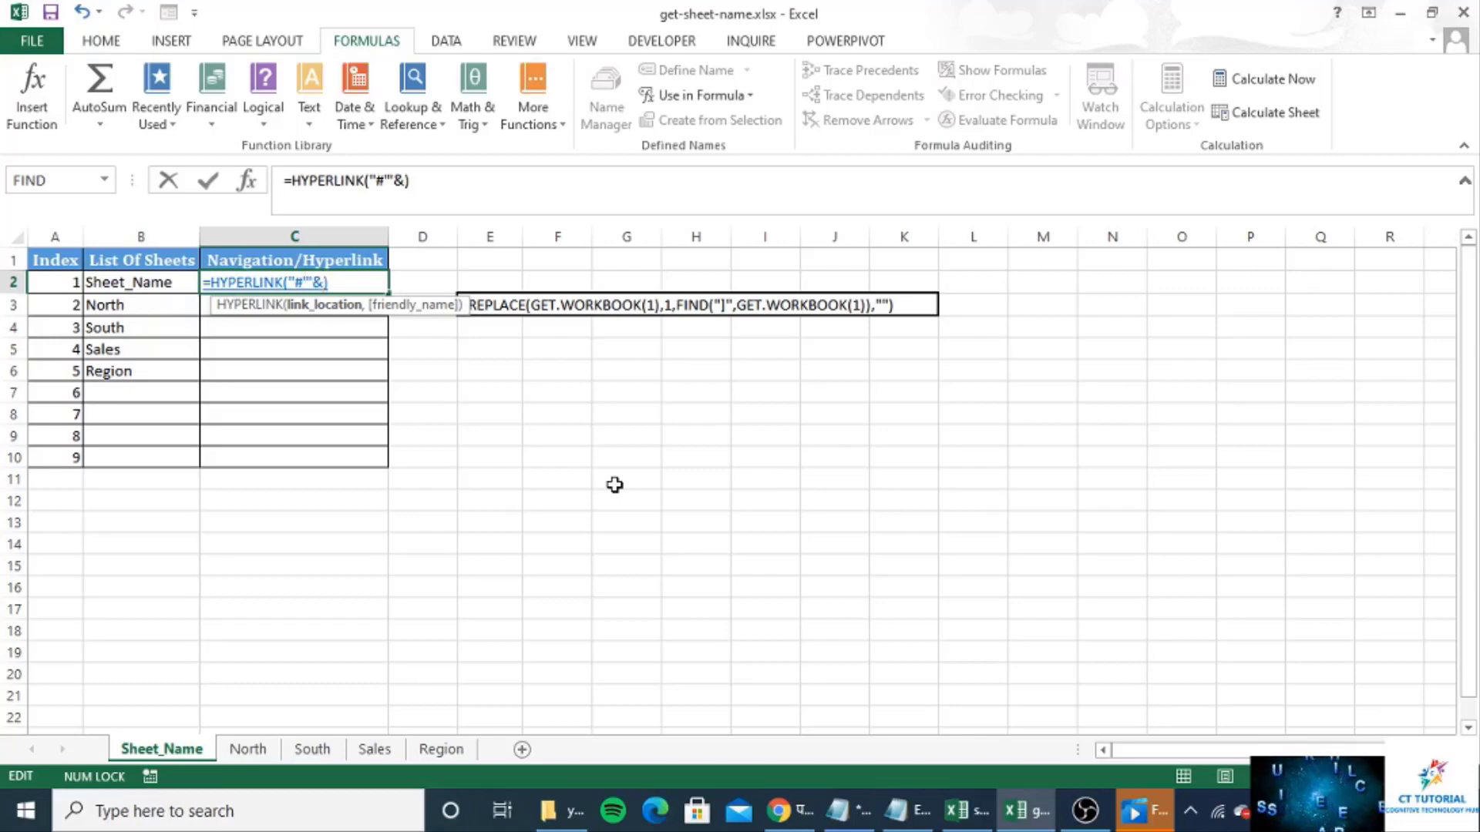
{"action": "left_click", "coordinate": [146, 284]}
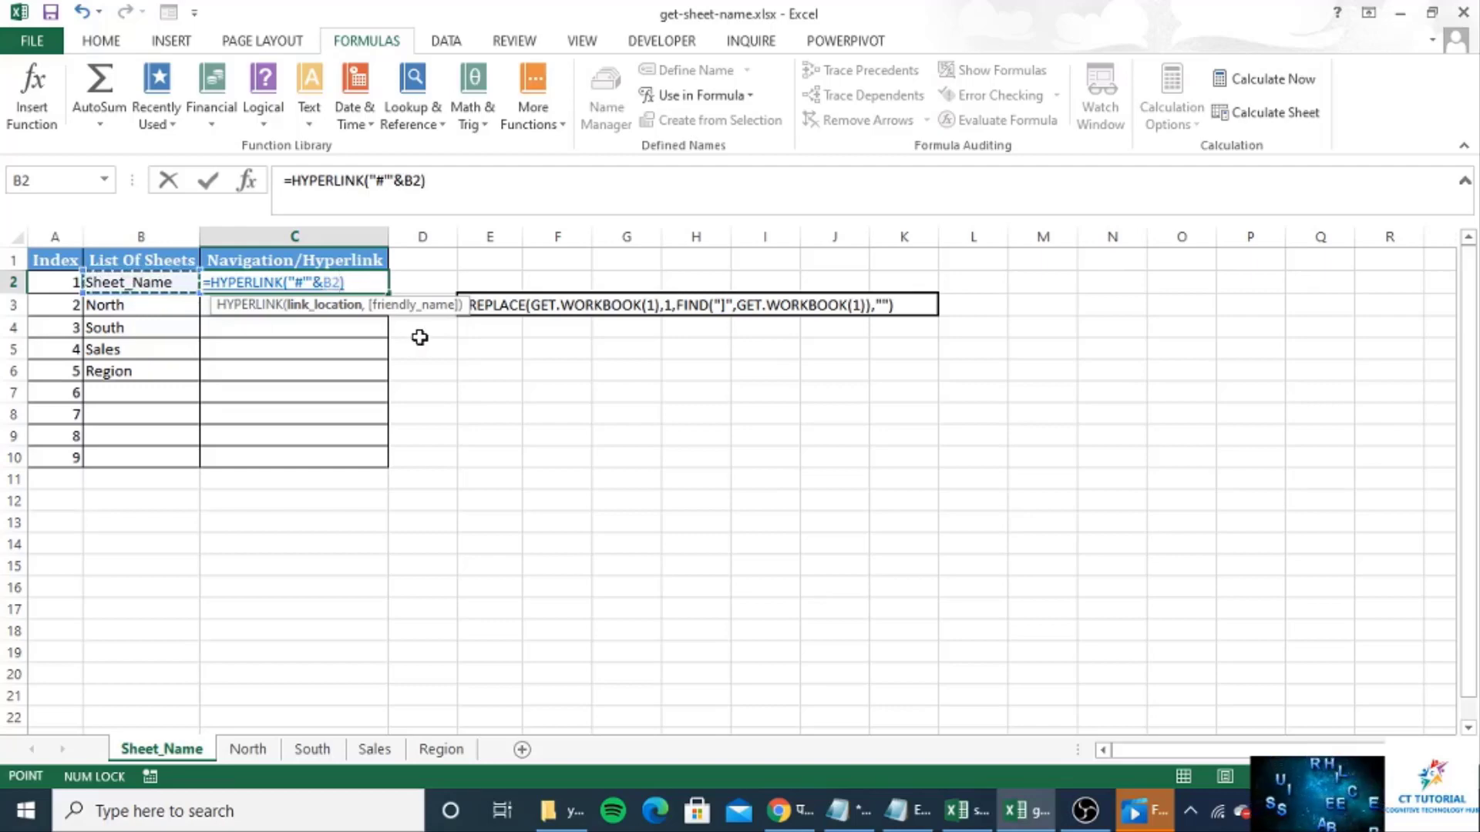
{"action": "type", "text": "&"}
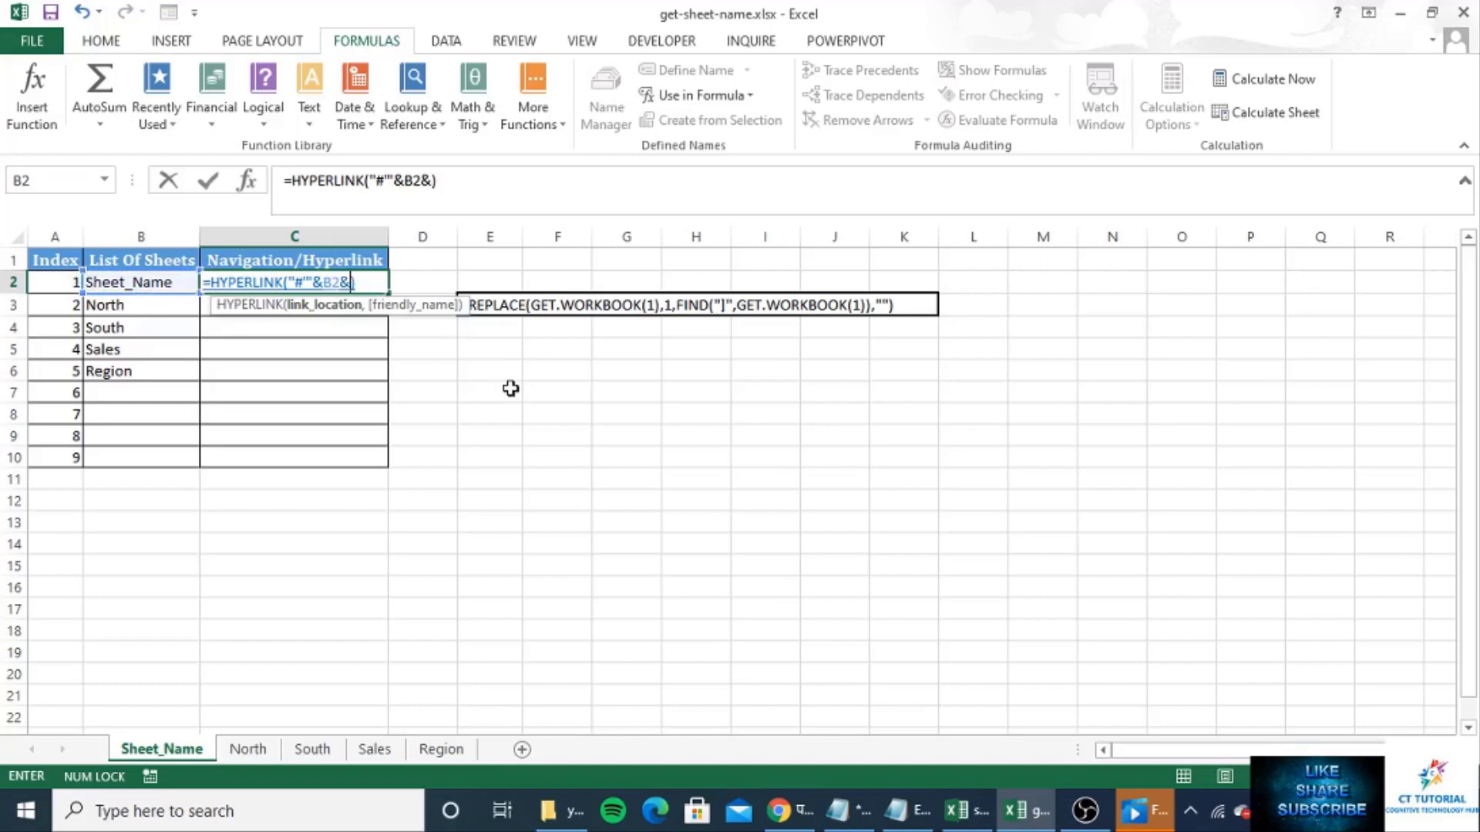
{"action": "type", "text": "\"!"}
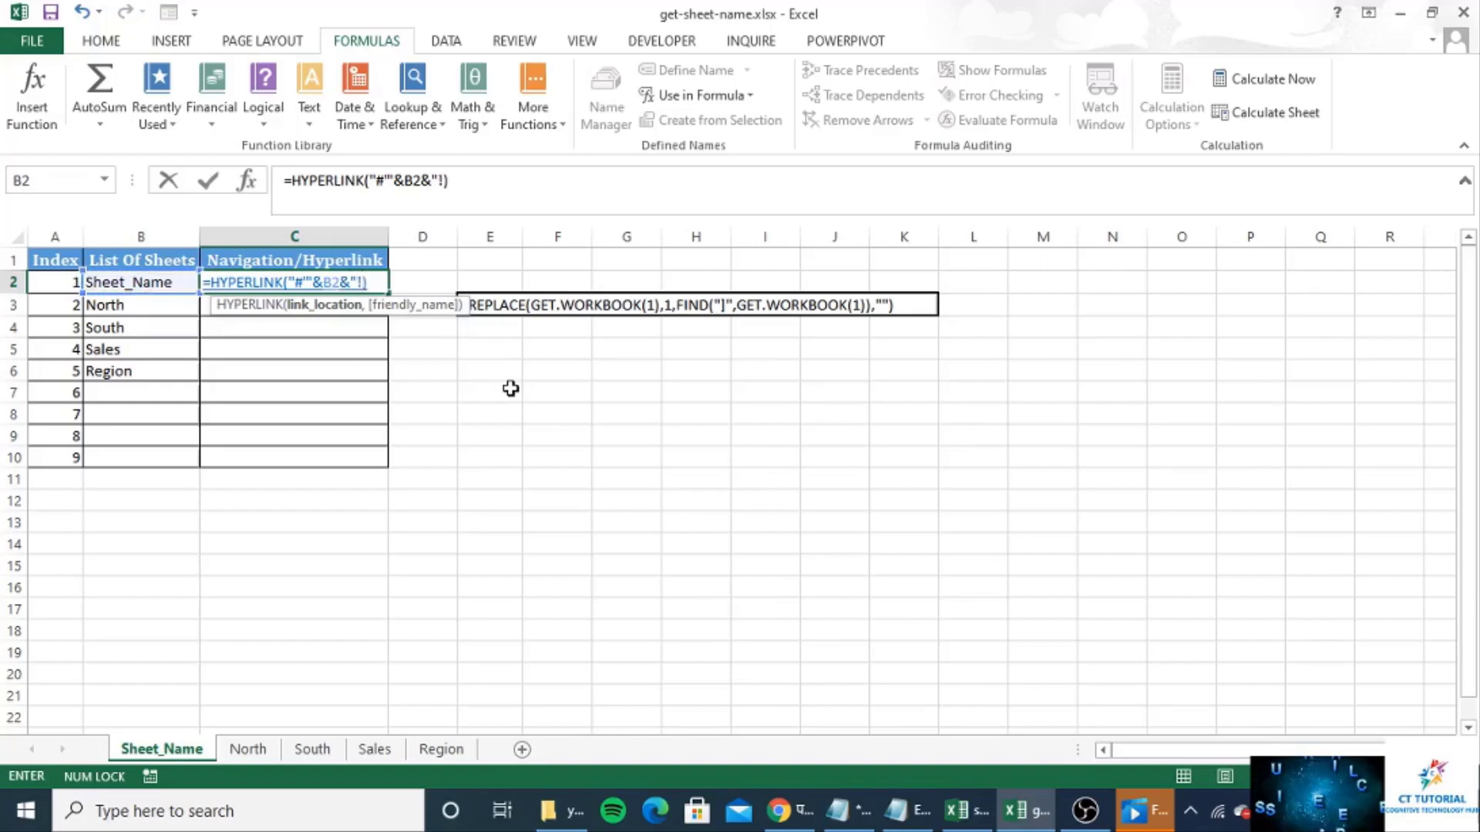
{"action": "type", "text": "'"}
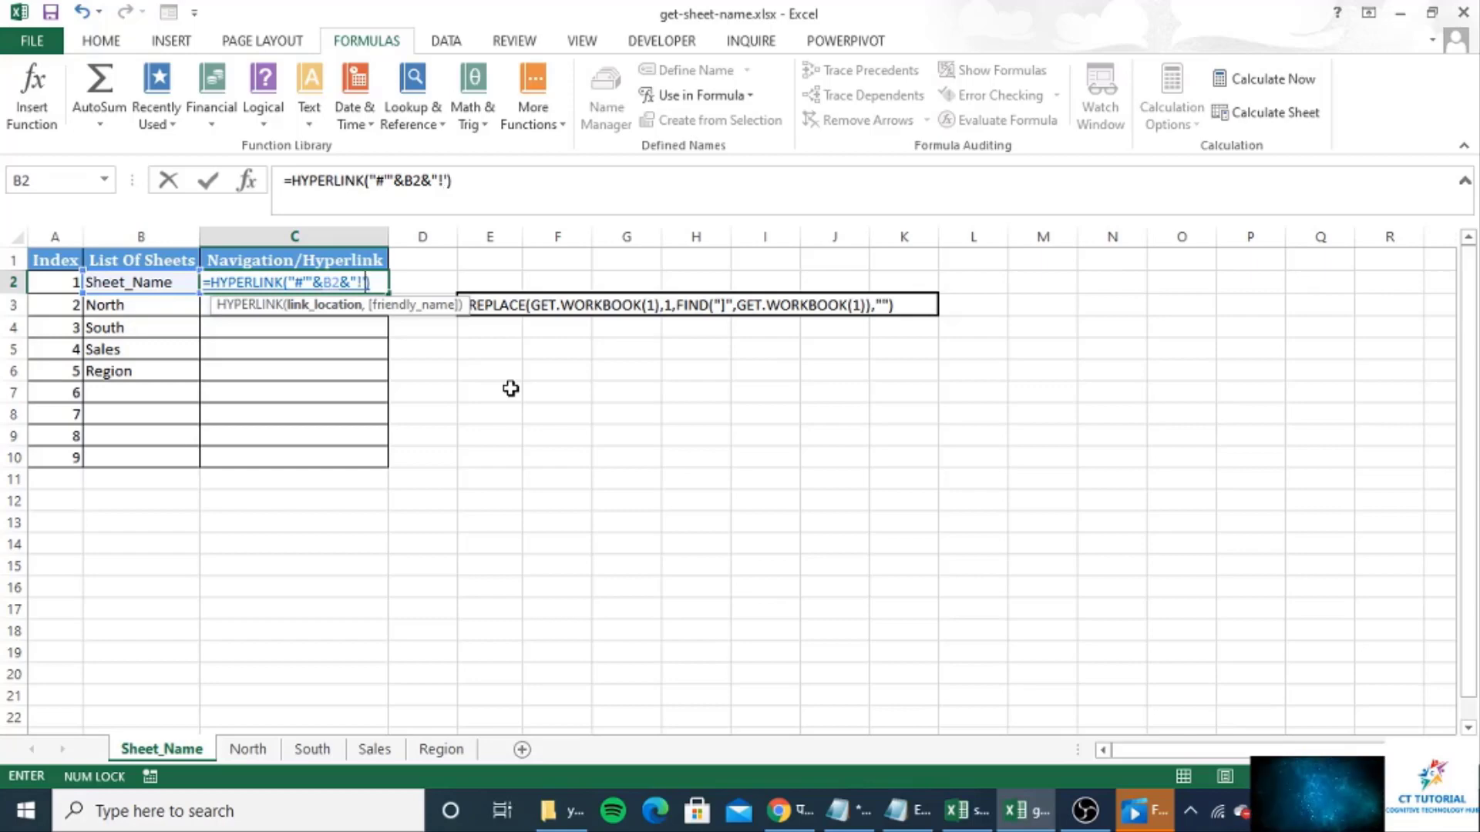
{"action": "key", "text": "BackSpace"}
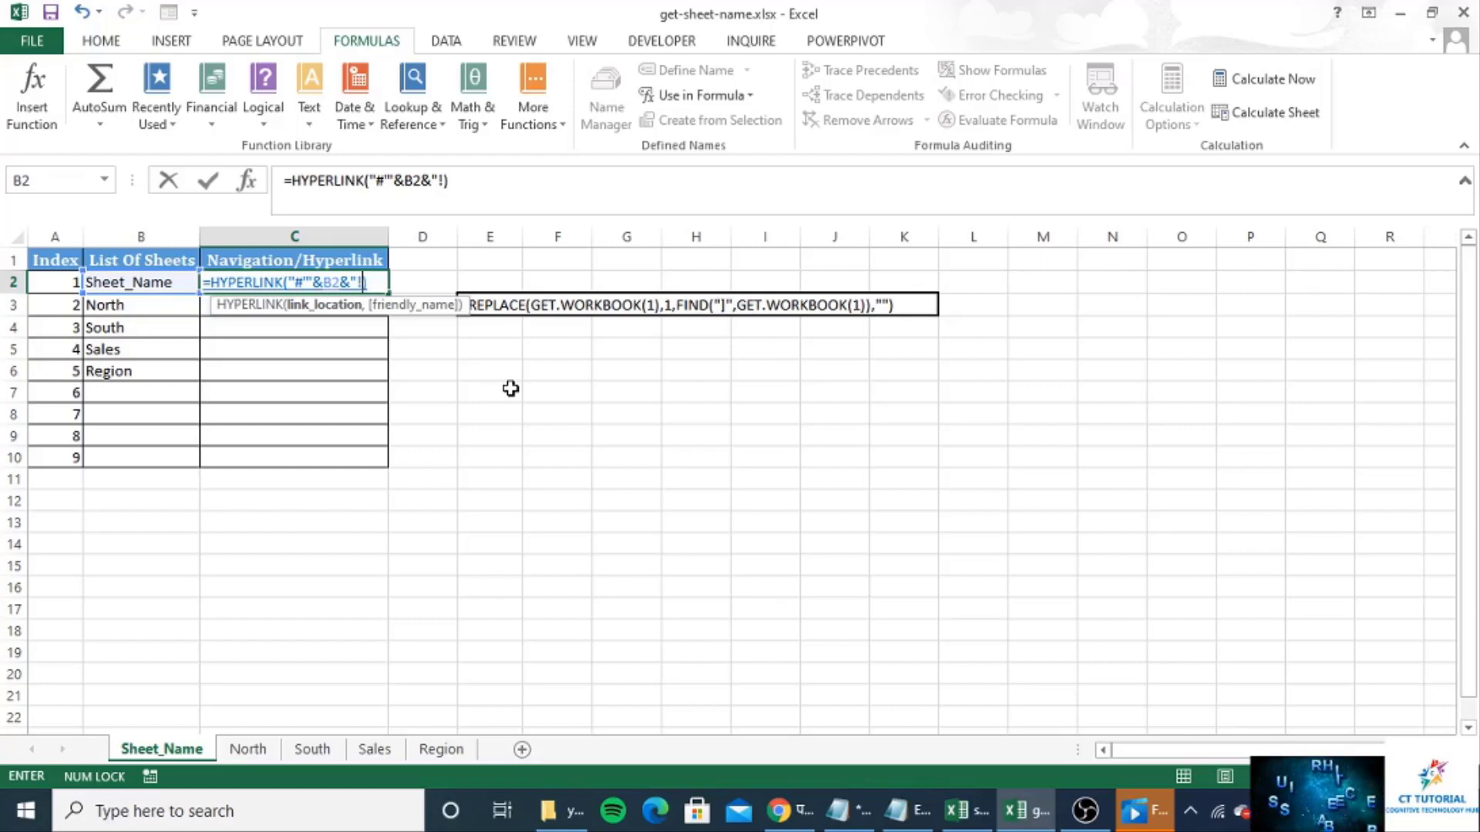
{"action": "key", "text": "F2"}
{"action": "key", "text": "Left"}
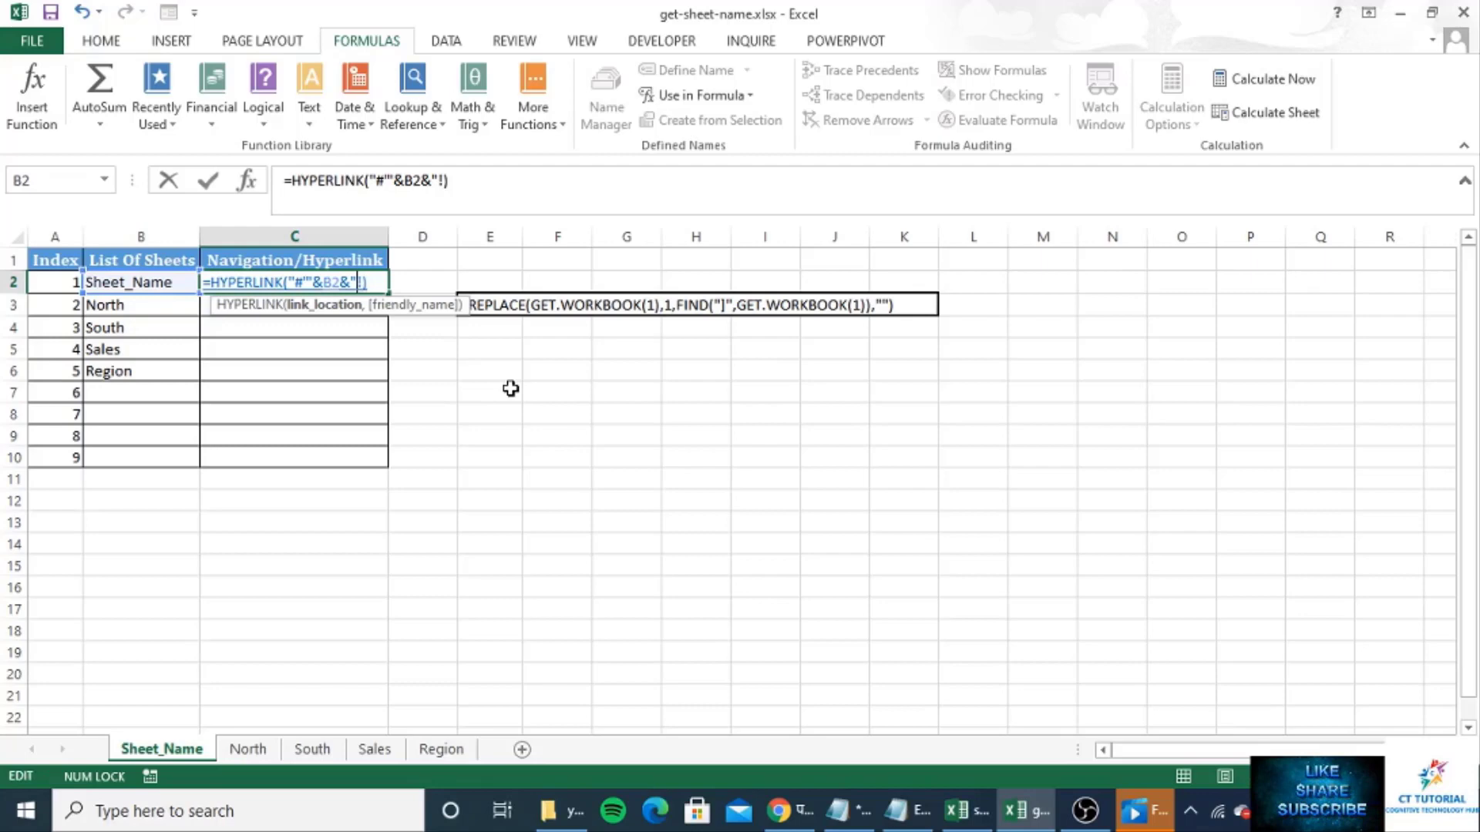
{"action": "type", "text": "'!)"}
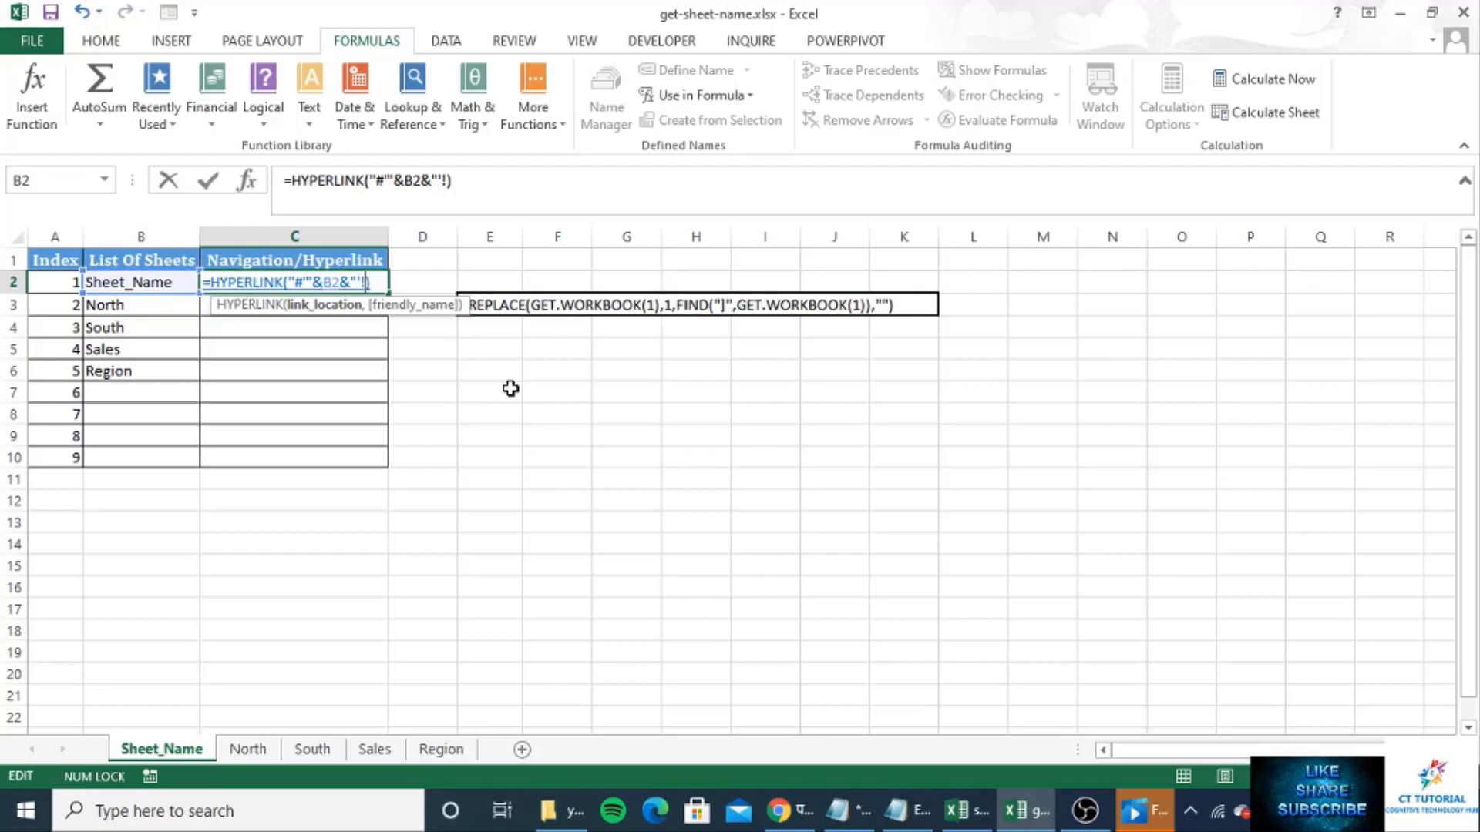
{"action": "type", "text": "A1"}
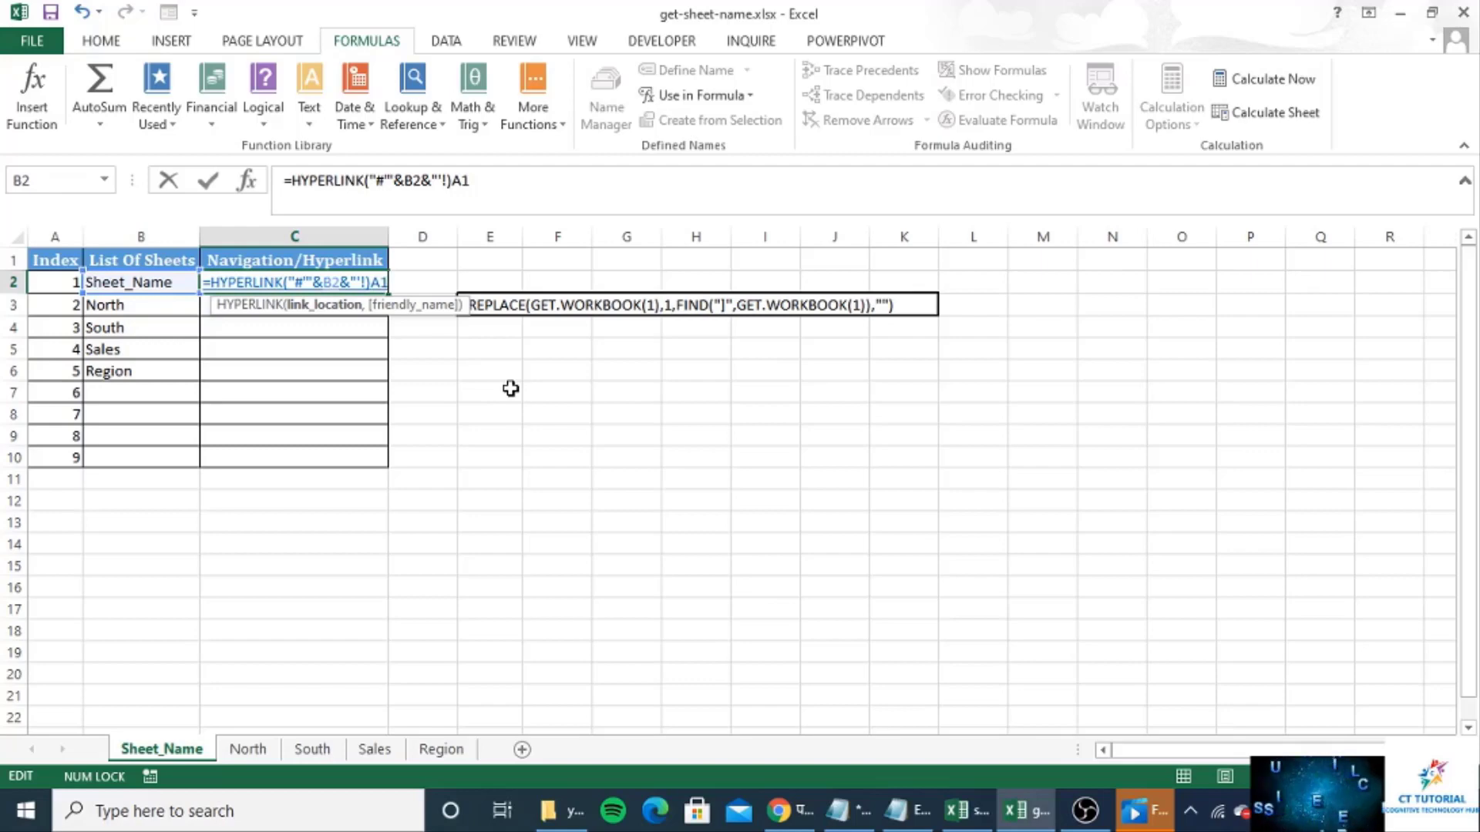
{"action": "key", "text": "BackSpace"}
{"action": "key", "text": "BackSpace"}
{"action": "key", "text": "BackSpace"}
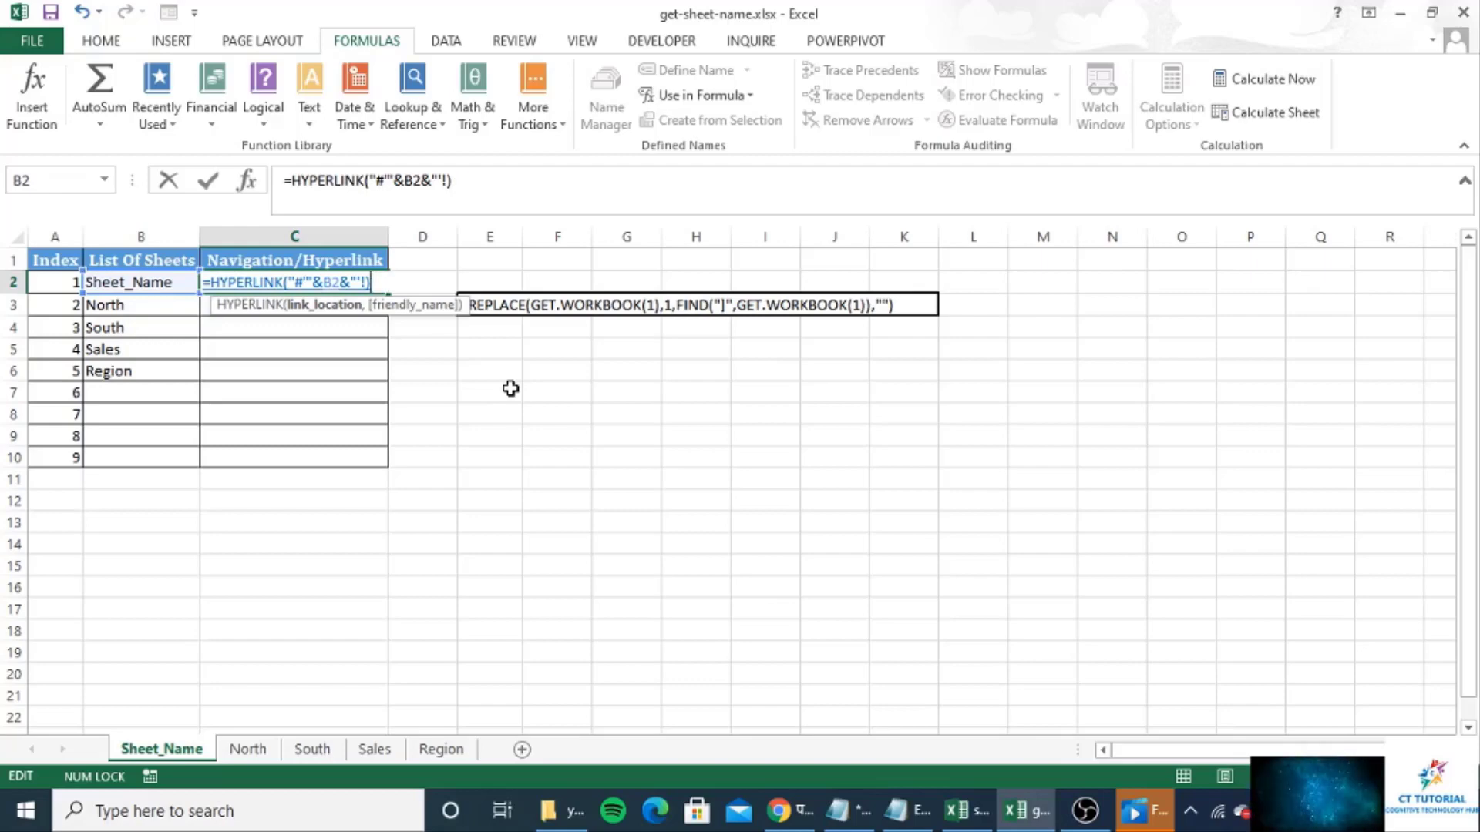
{"action": "type", "text": "A1"}
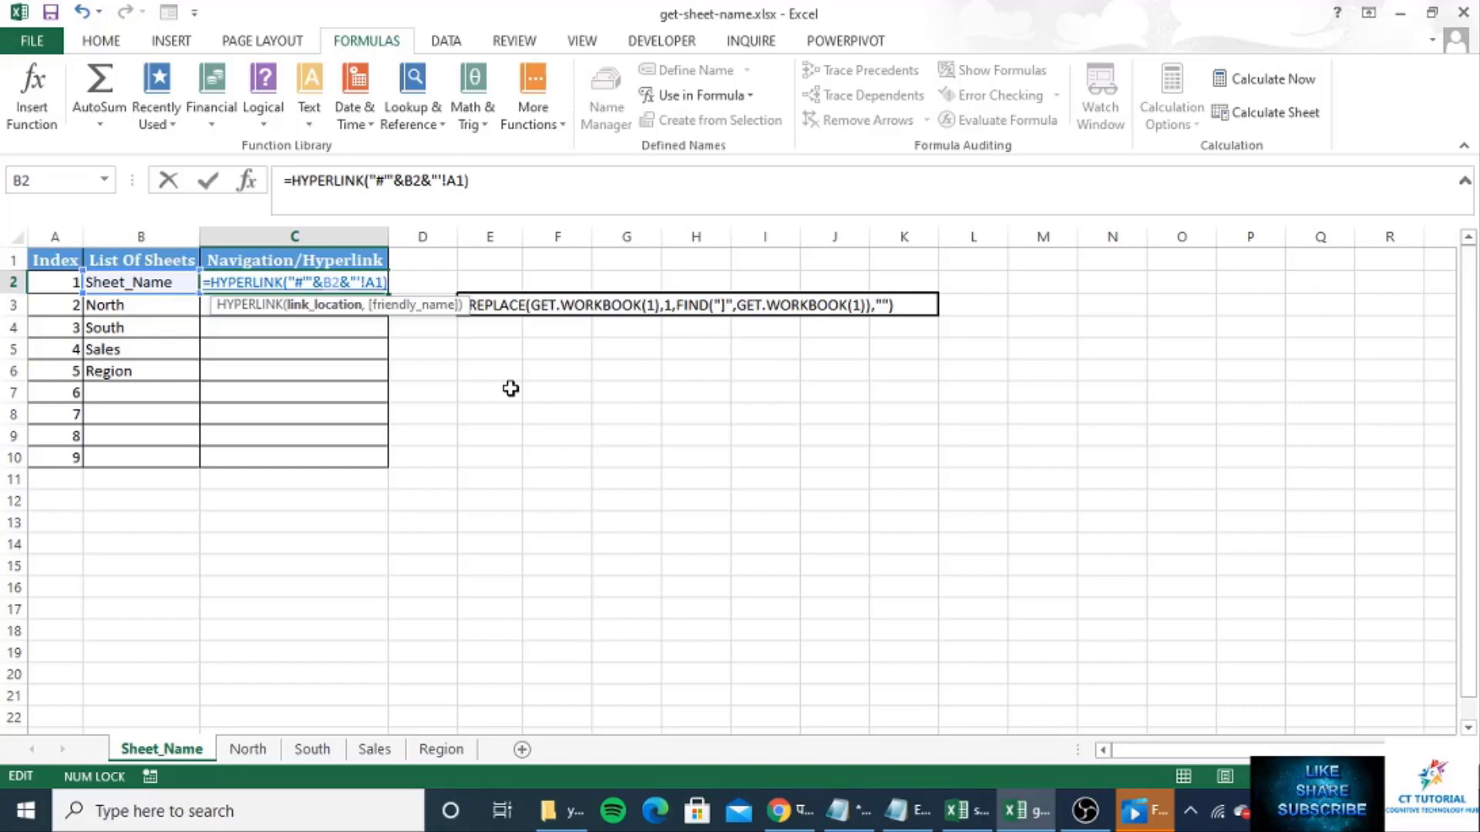
{"action": "type", "text": "\""}
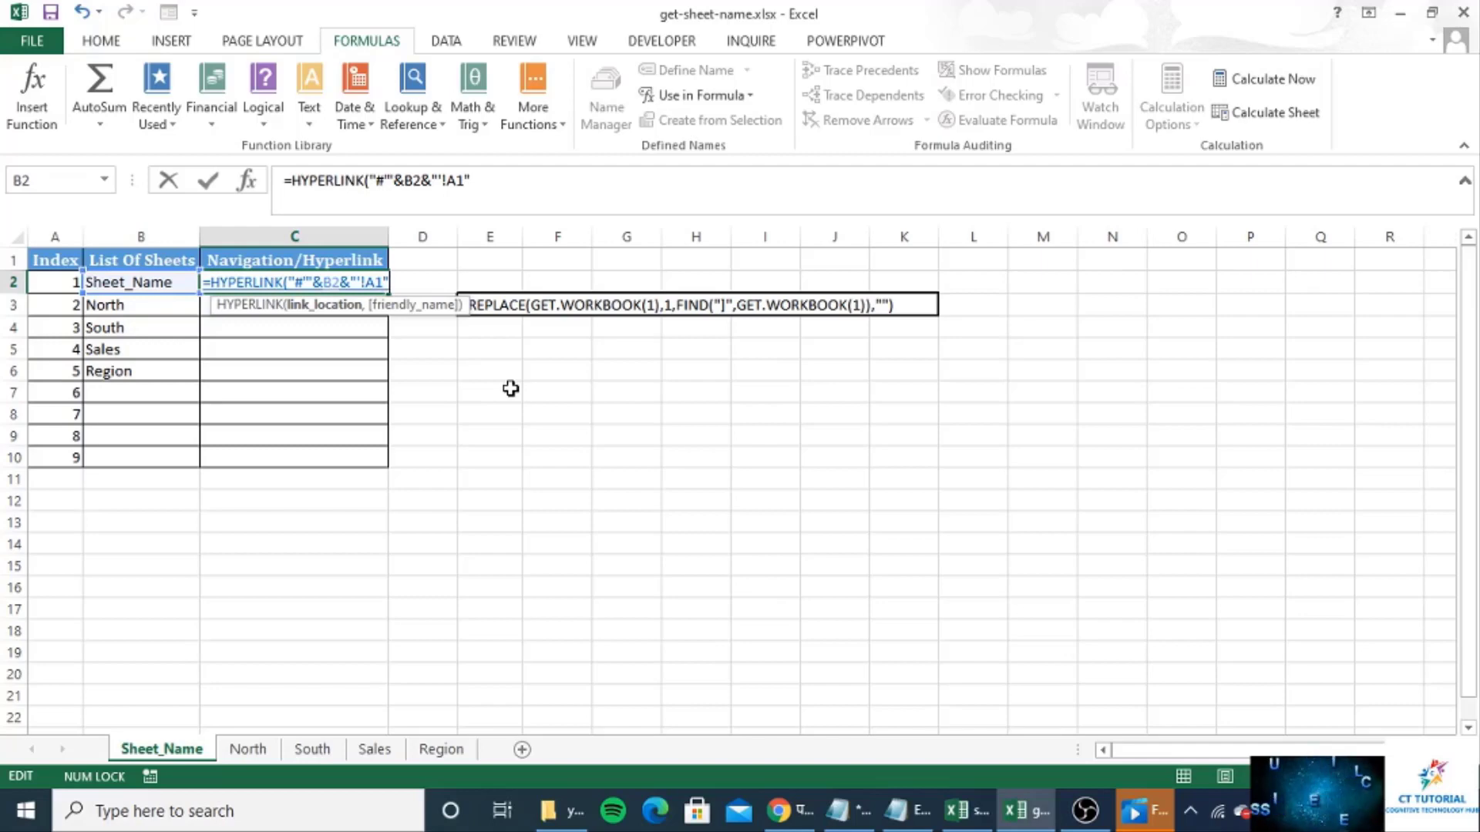
{"action": "type", "text": ","}
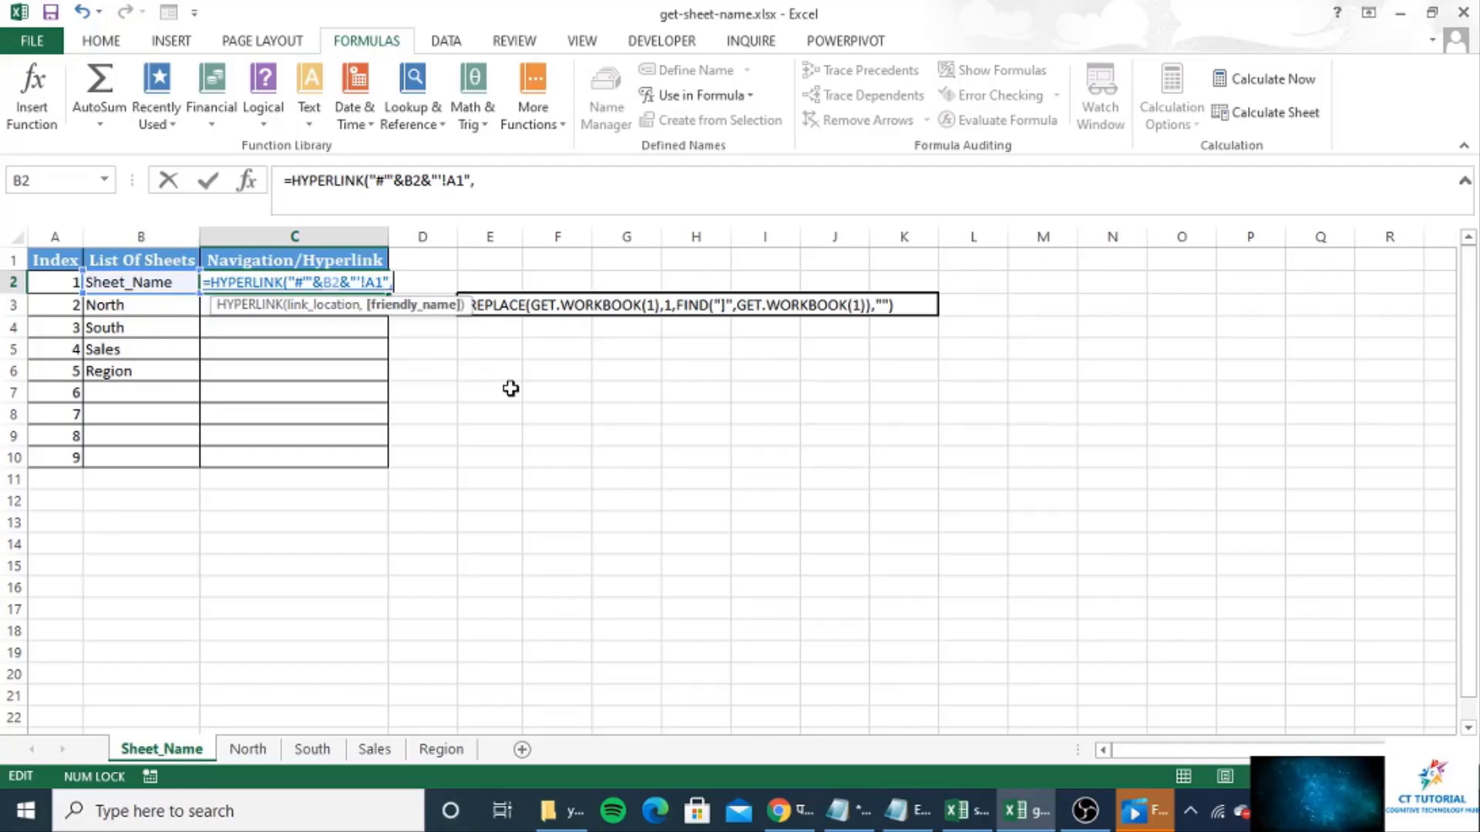
{"action": "type", "text": "\""}
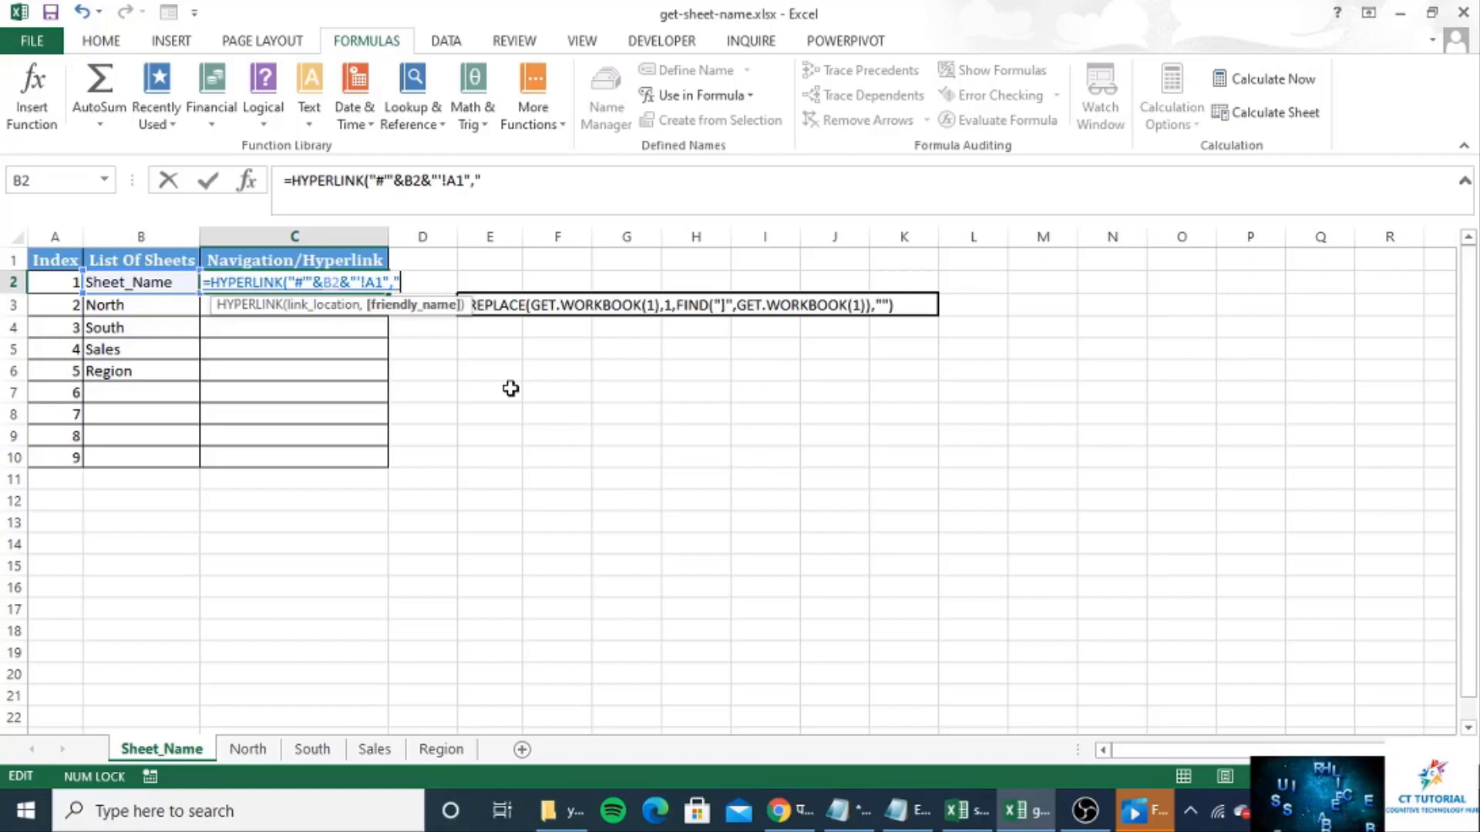
{"action": "type", "text": "Navi"}
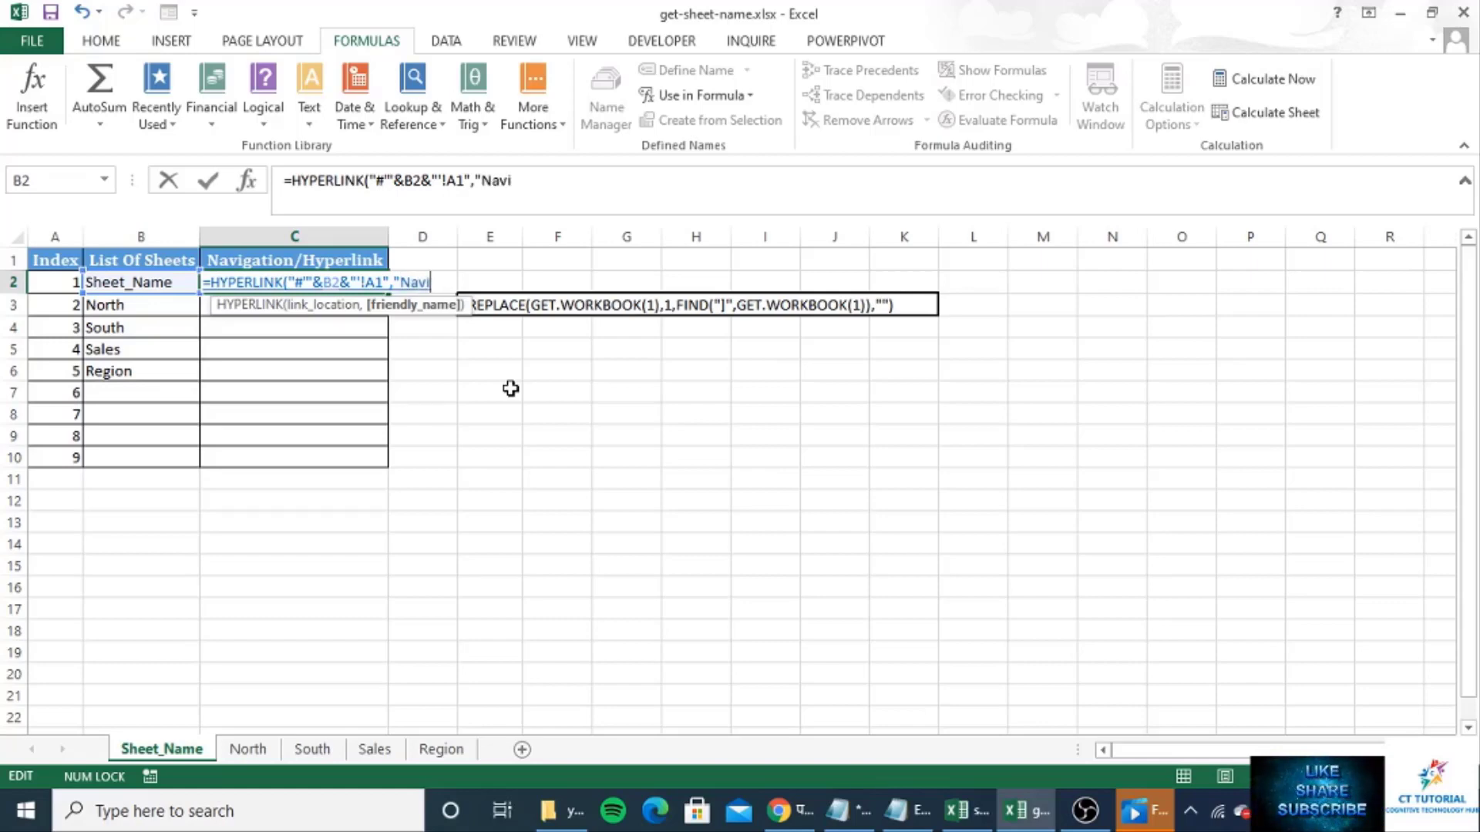
{"action": "type", "text": "gato"}
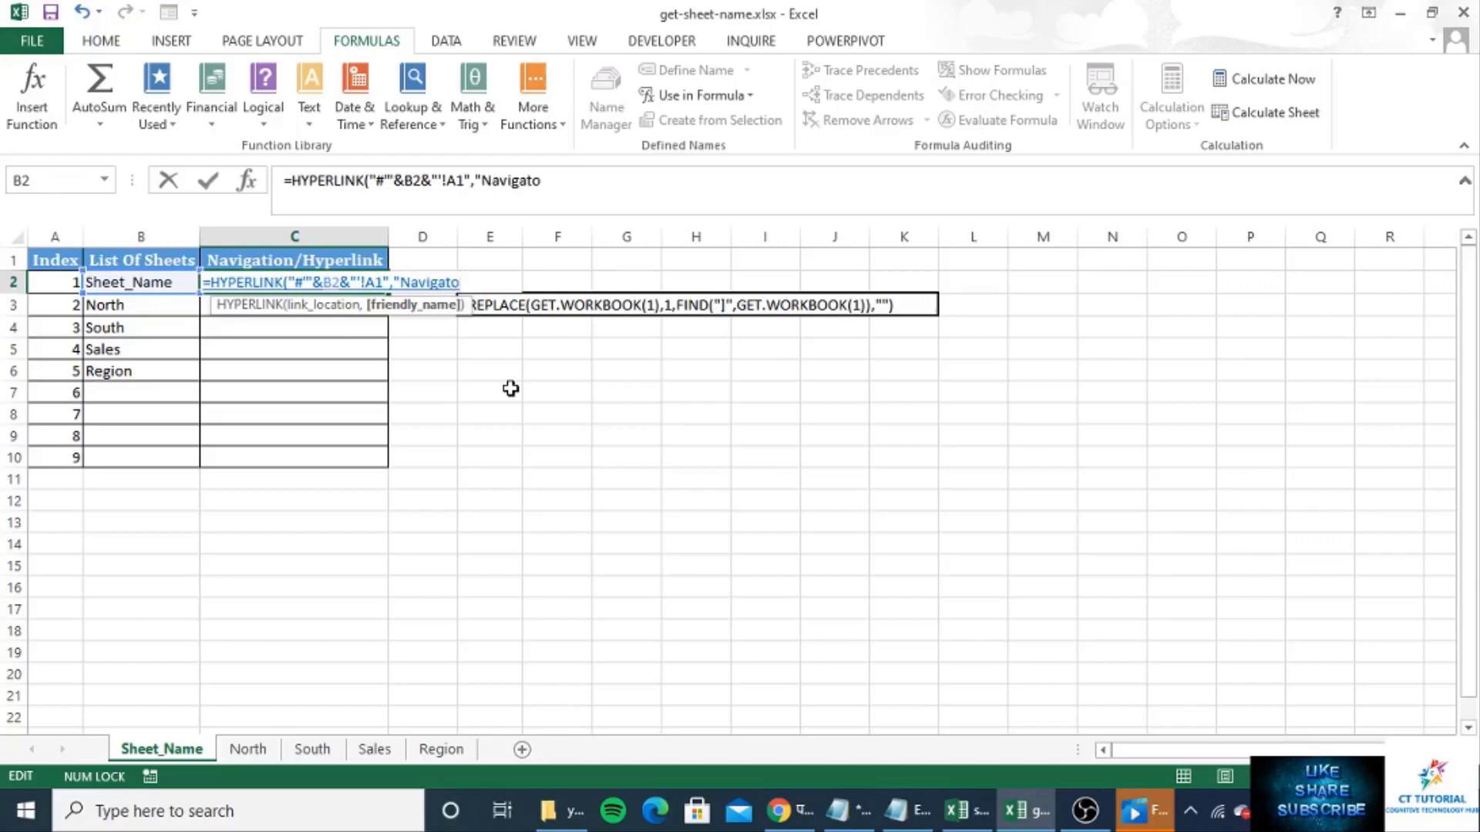
{"action": "type", "text": "r\""}
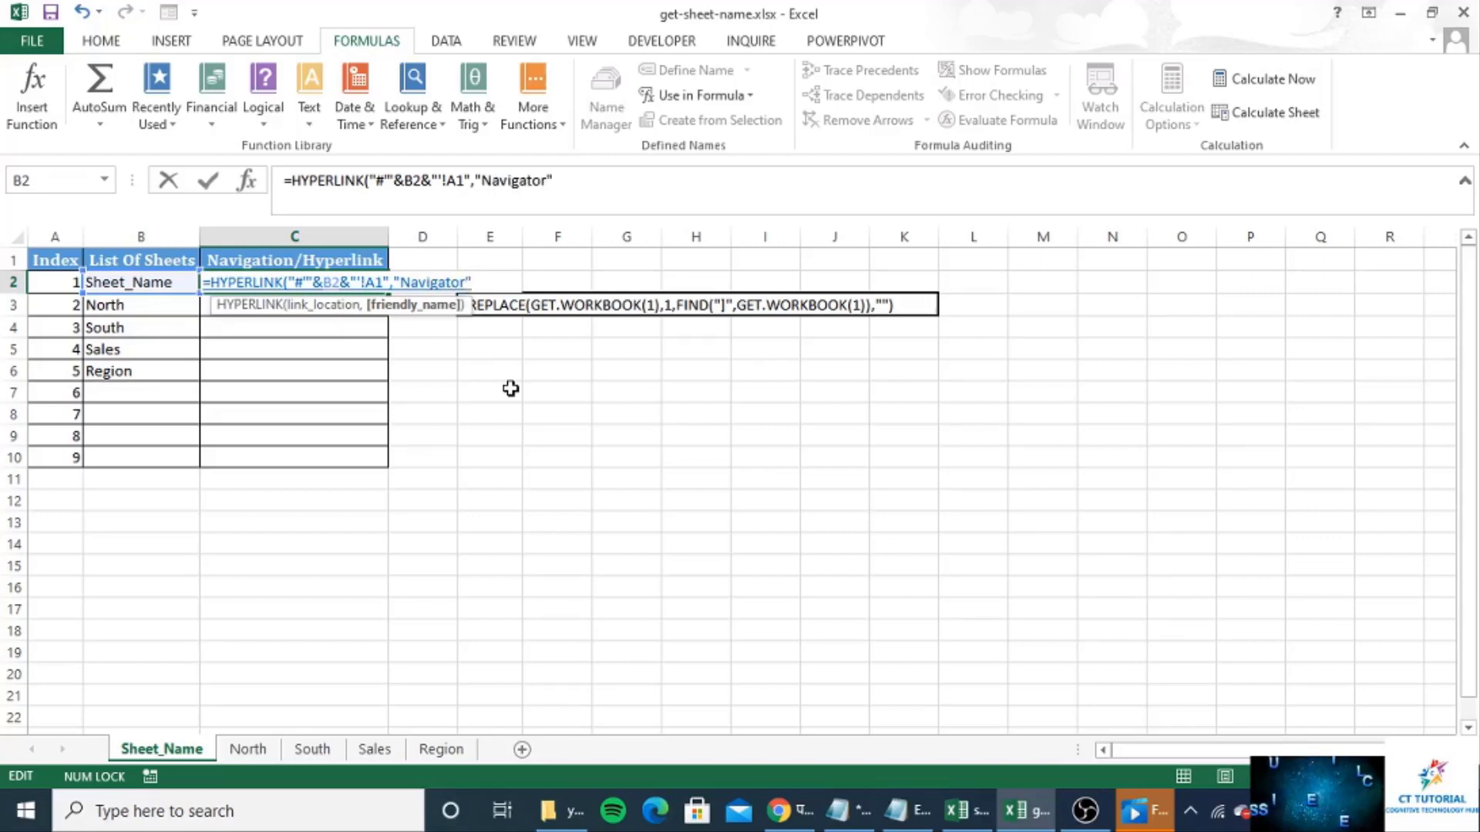
Step: Change the friendly name to "Sheet Navigator" and close the HYPERLINK formula
{"action": "left_click", "coordinate": [402, 282]}
{"action": "type", "text": "Sheet"}
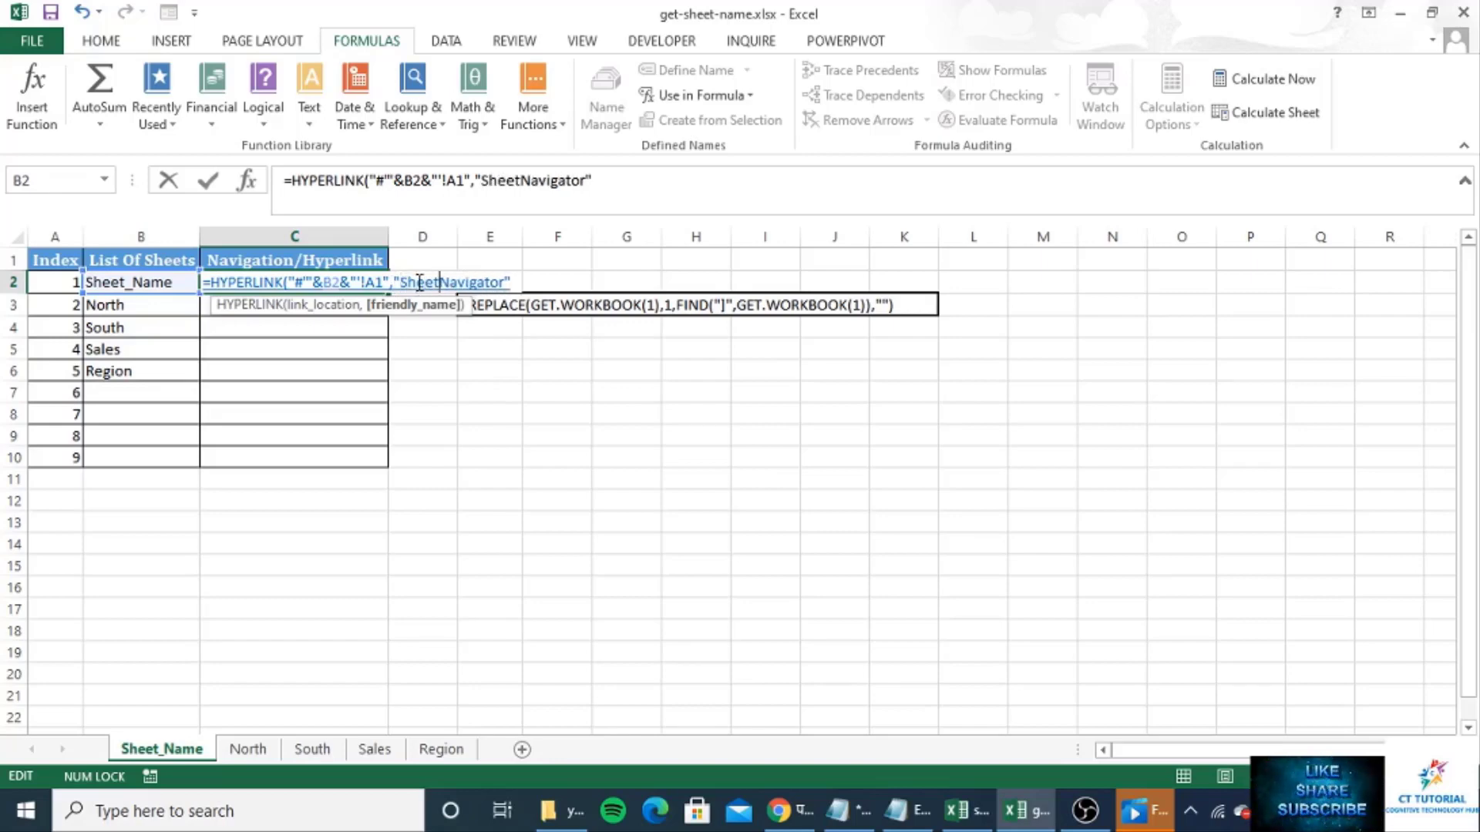
{"action": "key", "text": "shift+End"}
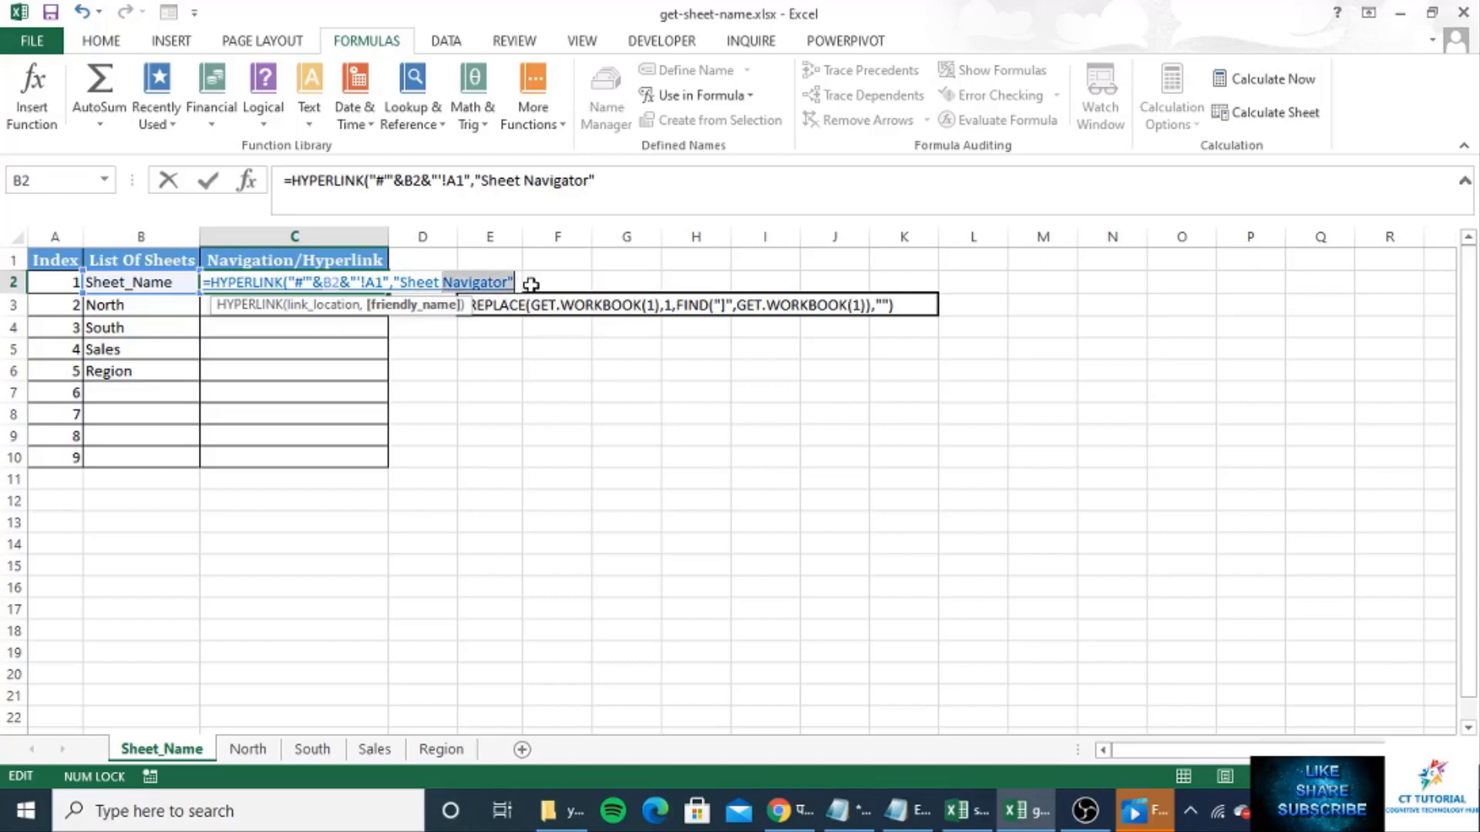
{"action": "key", "text": "Right"}
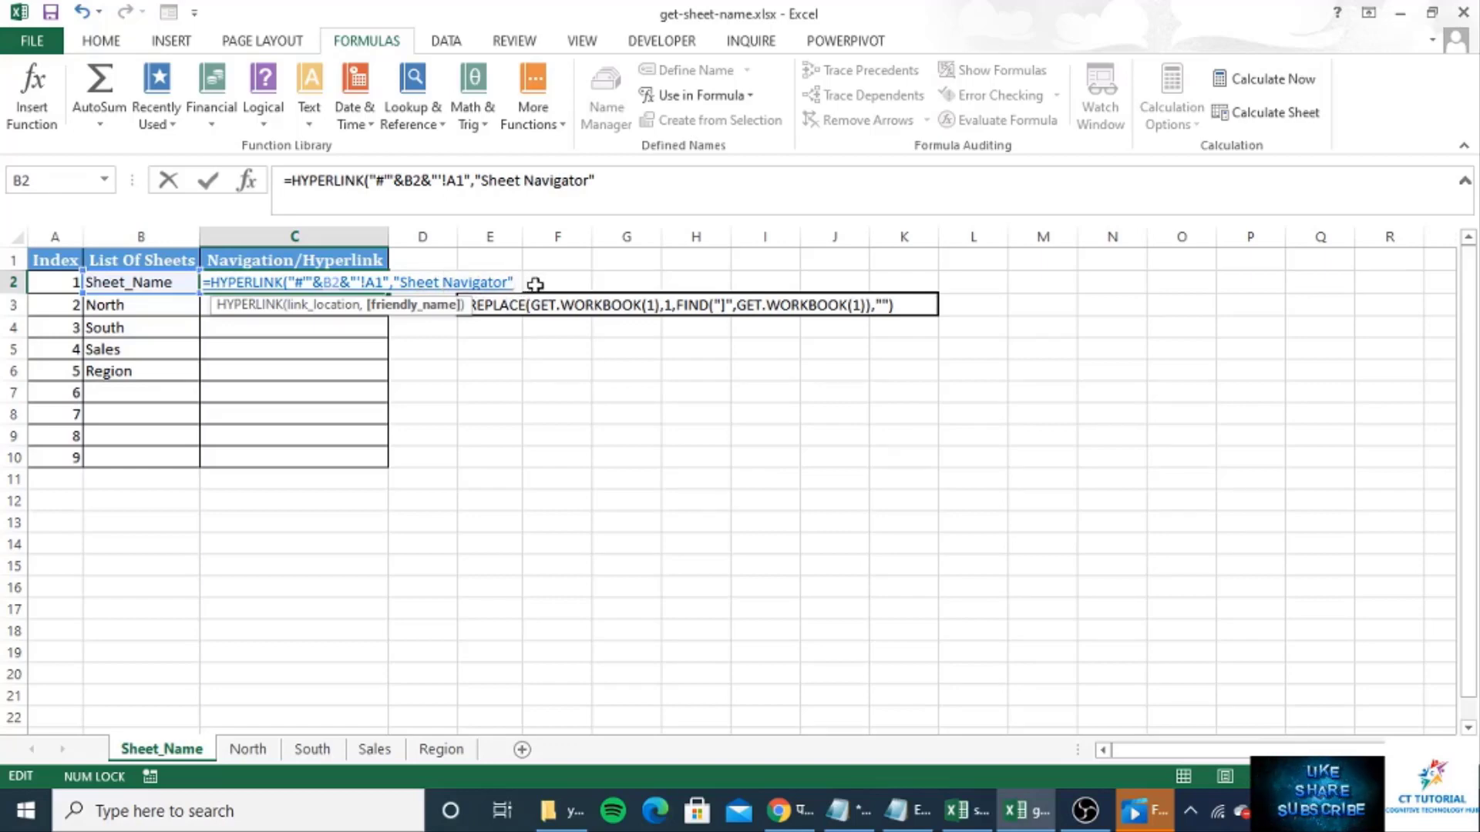
{"action": "type", "text": ")"}
{"action": "key", "text": "Return"}
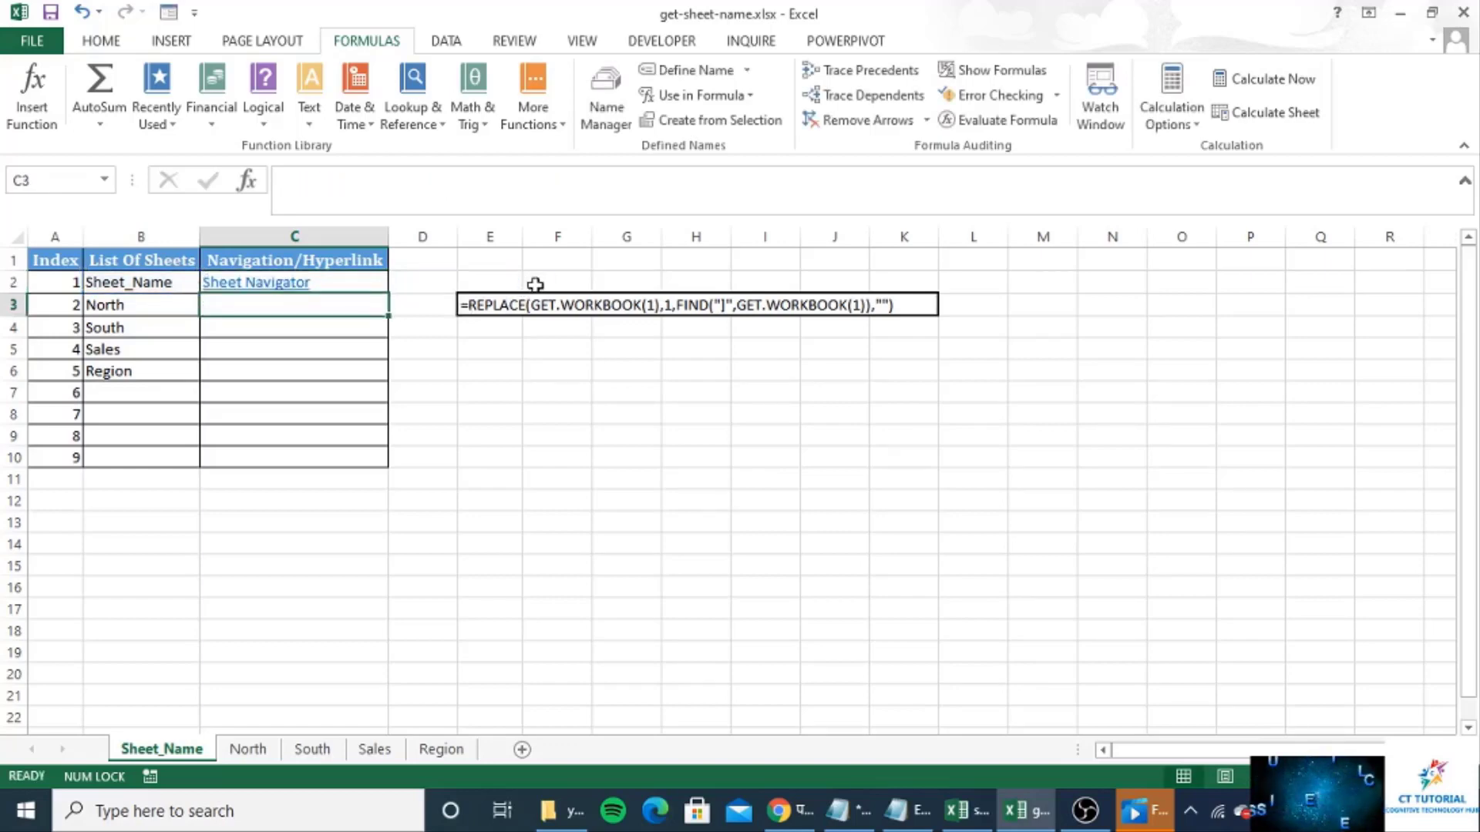
Step: Copy the C2 Sheet Navigator link formula down through C10
{"action": "left_click", "coordinate": [333, 279]}
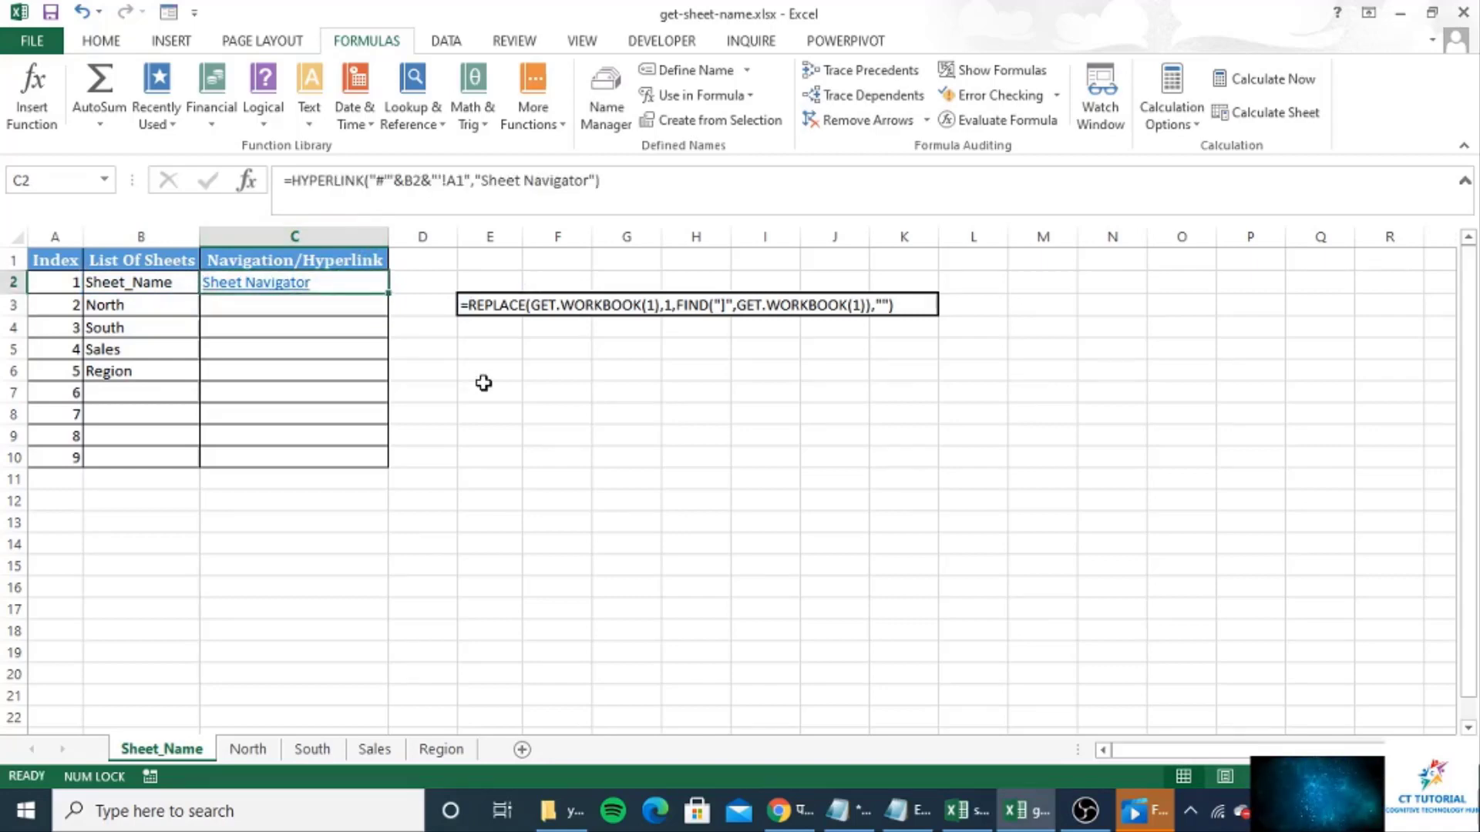
{"action": "key", "text": "ctrl+c"}
{"action": "key", "text": "Left"}
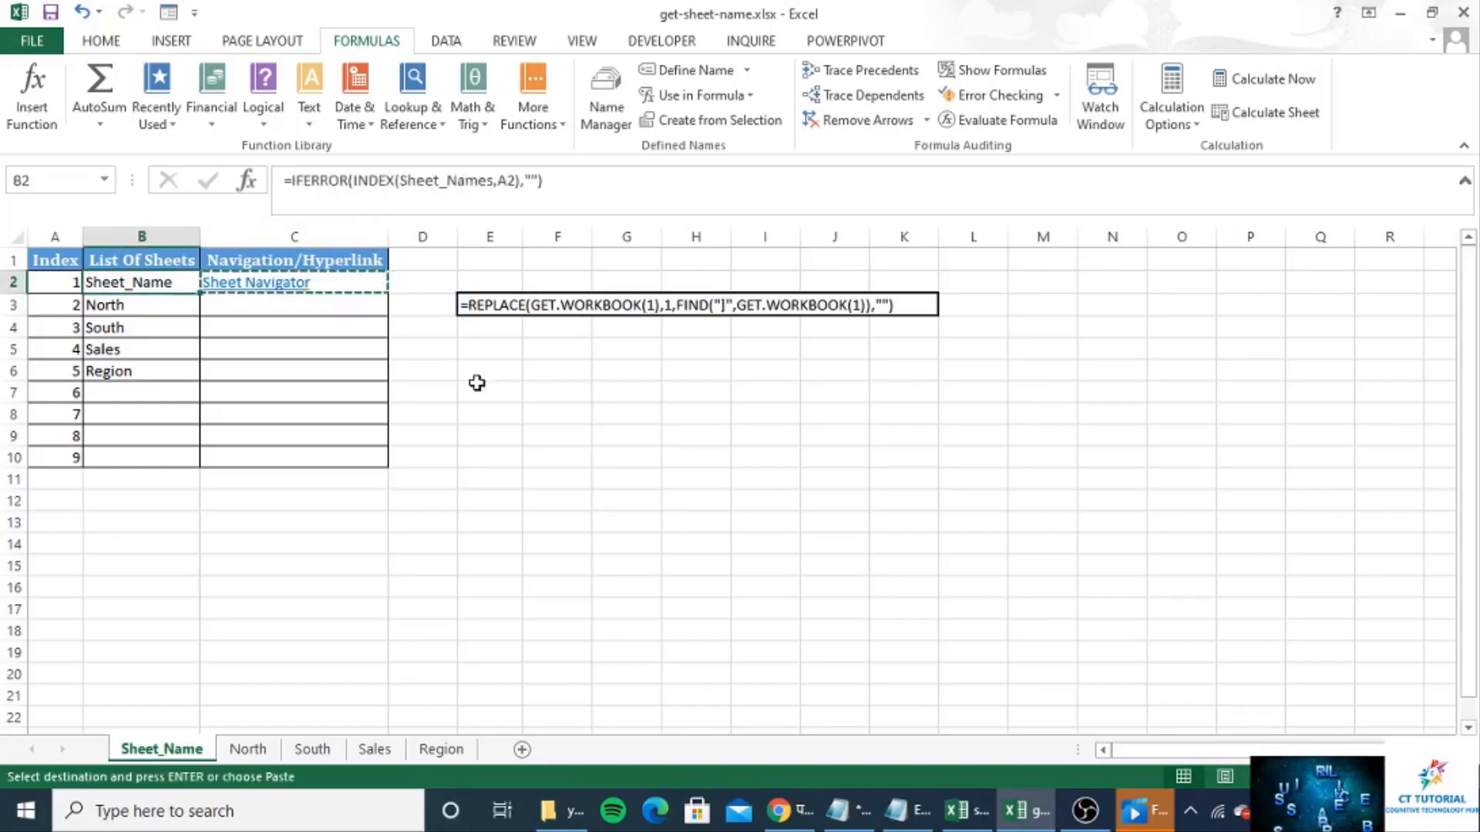
{"action": "key", "text": "ctrl+Down"}
{"action": "key", "text": "Right"}
{"action": "key", "text": "ctrl+shift+Up"}
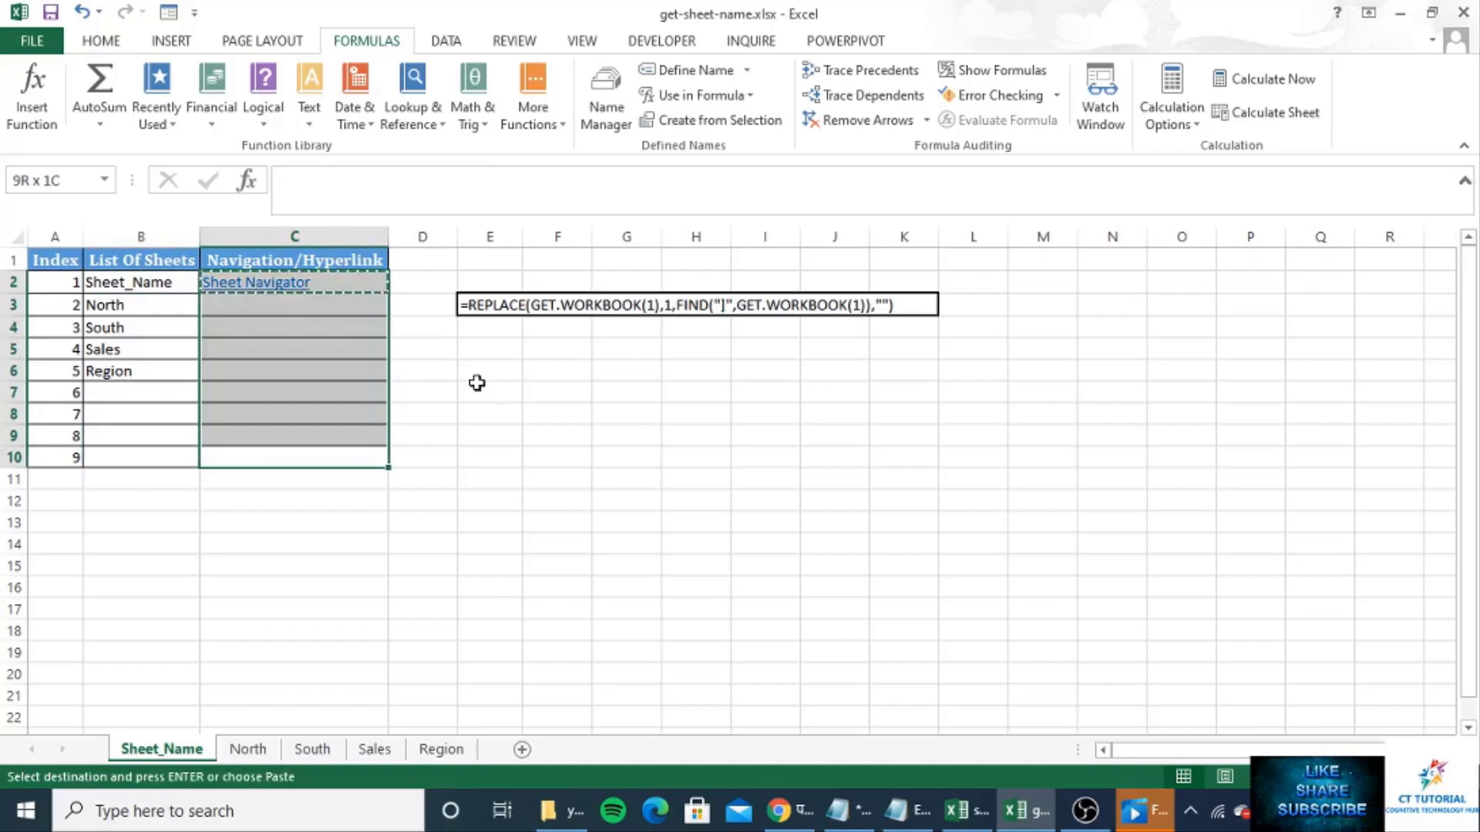
{"action": "key", "text": "ctrl+v"}
Step: Clear the surplus links in C7:C10, keeping links only beside listed sheets
{"action": "key", "text": "Down"}
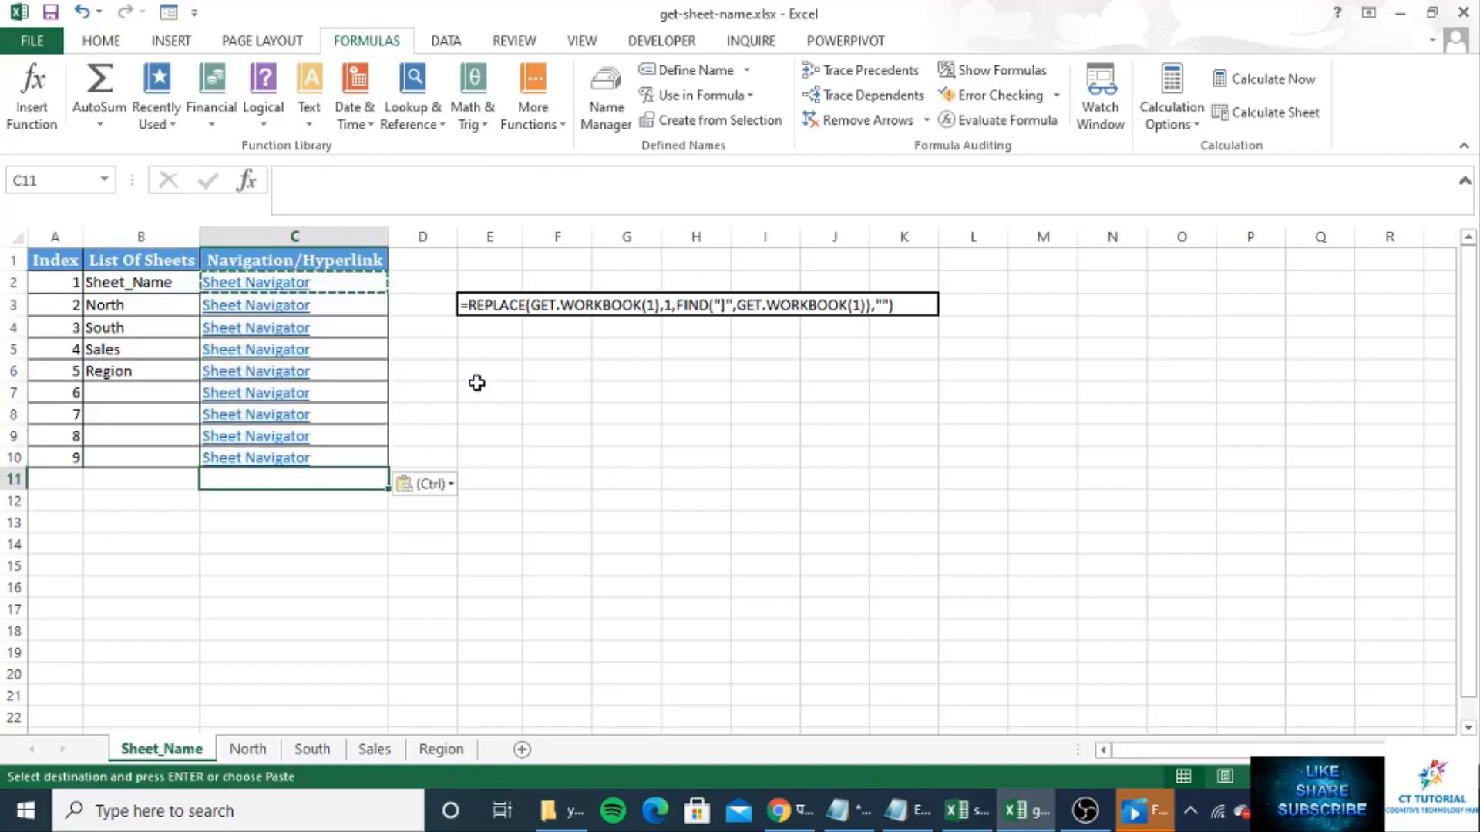
{"action": "key", "text": "Up"}
{"action": "key", "text": "Up"}
{"action": "key", "text": "Up"}
{"action": "key", "text": "Up"}
{"action": "key", "text": "shift+Down"}
{"action": "key", "text": "shift+Down"}
{"action": "key", "text": "shift+Down"}
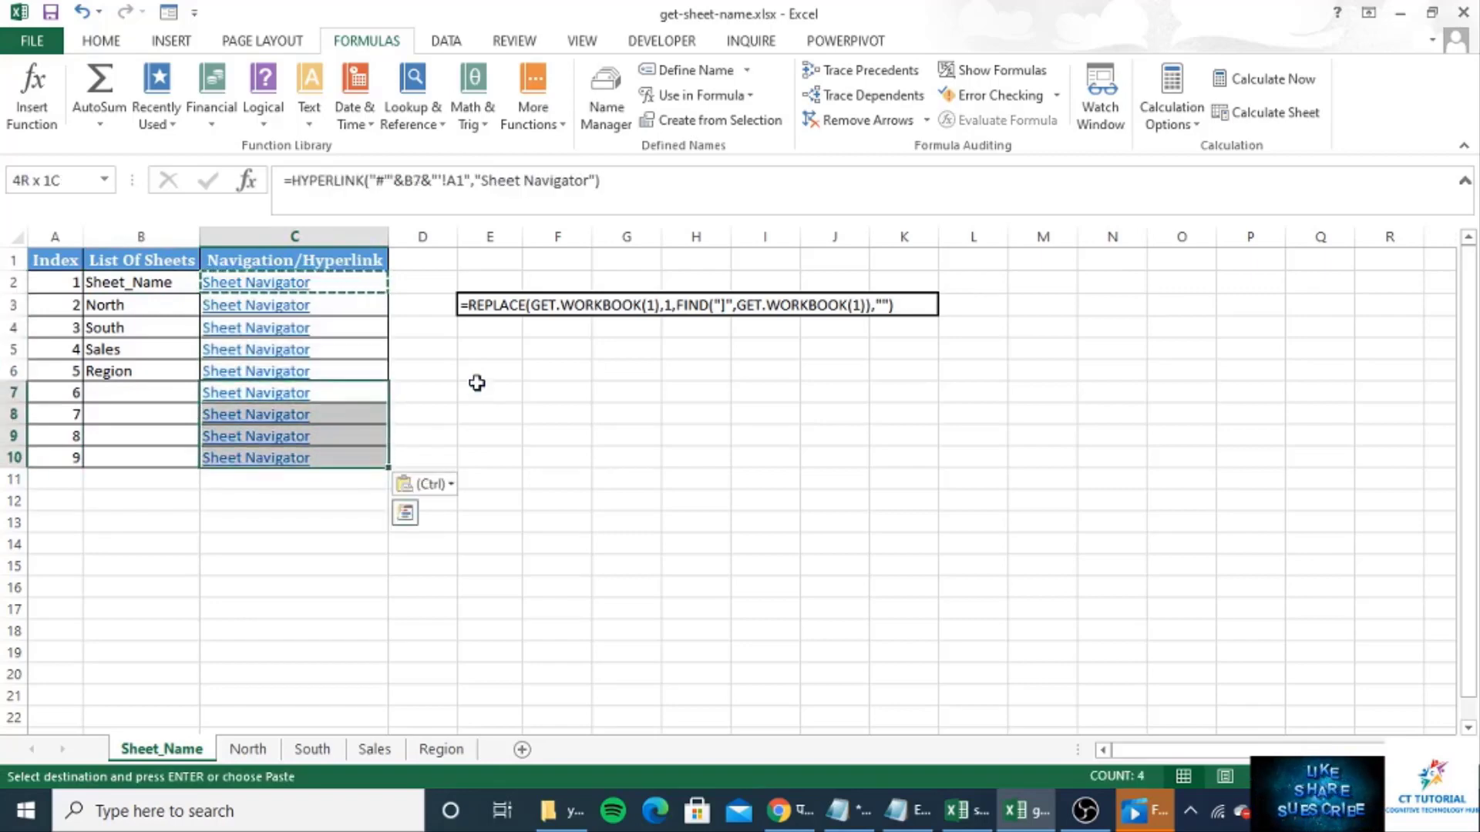
{"action": "key", "text": "Delete"}
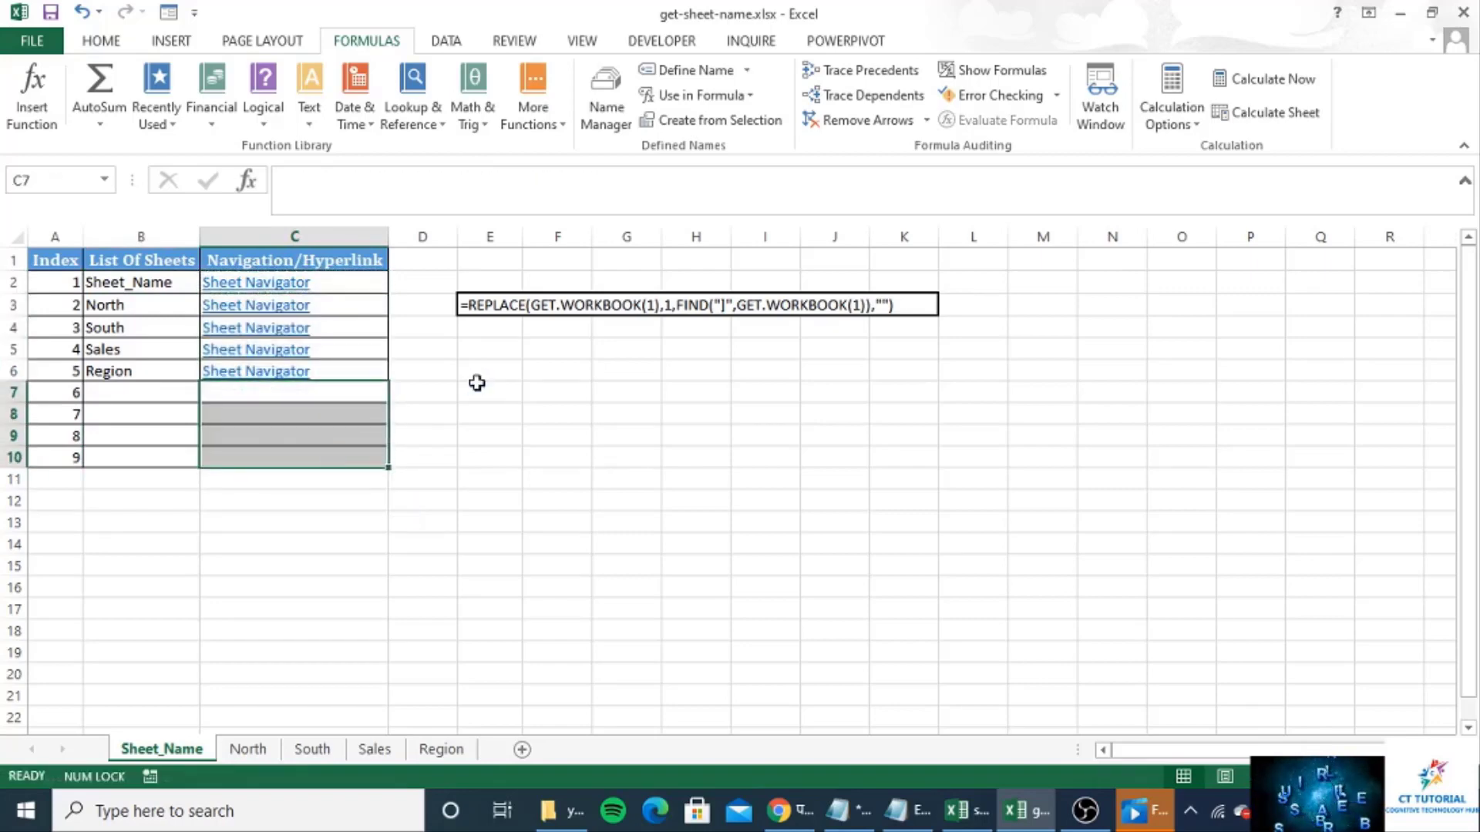
{"action": "left_click", "coordinate": [339, 285]}
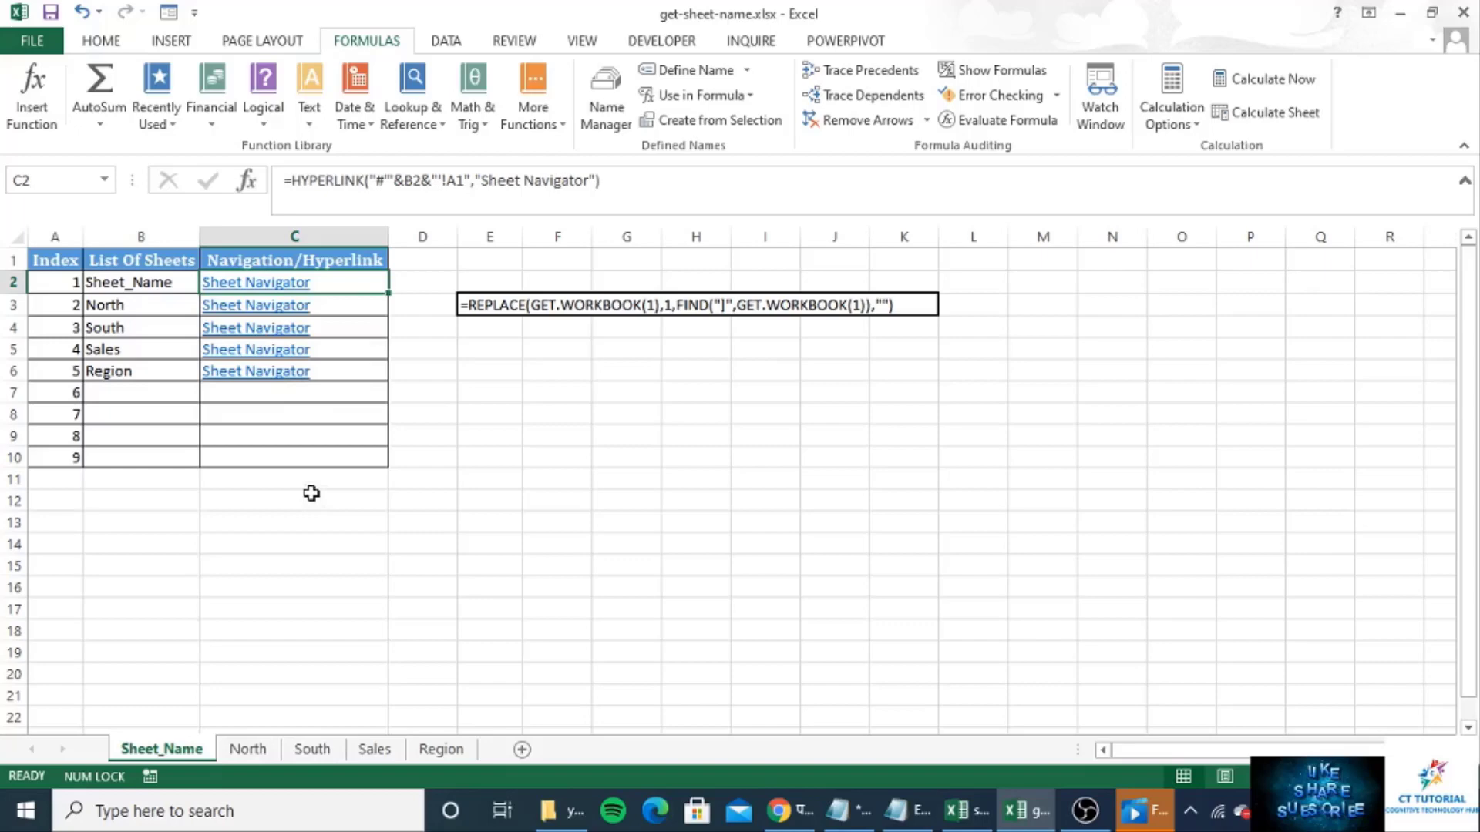
{"action": "left_click", "coordinate": [257, 328]}
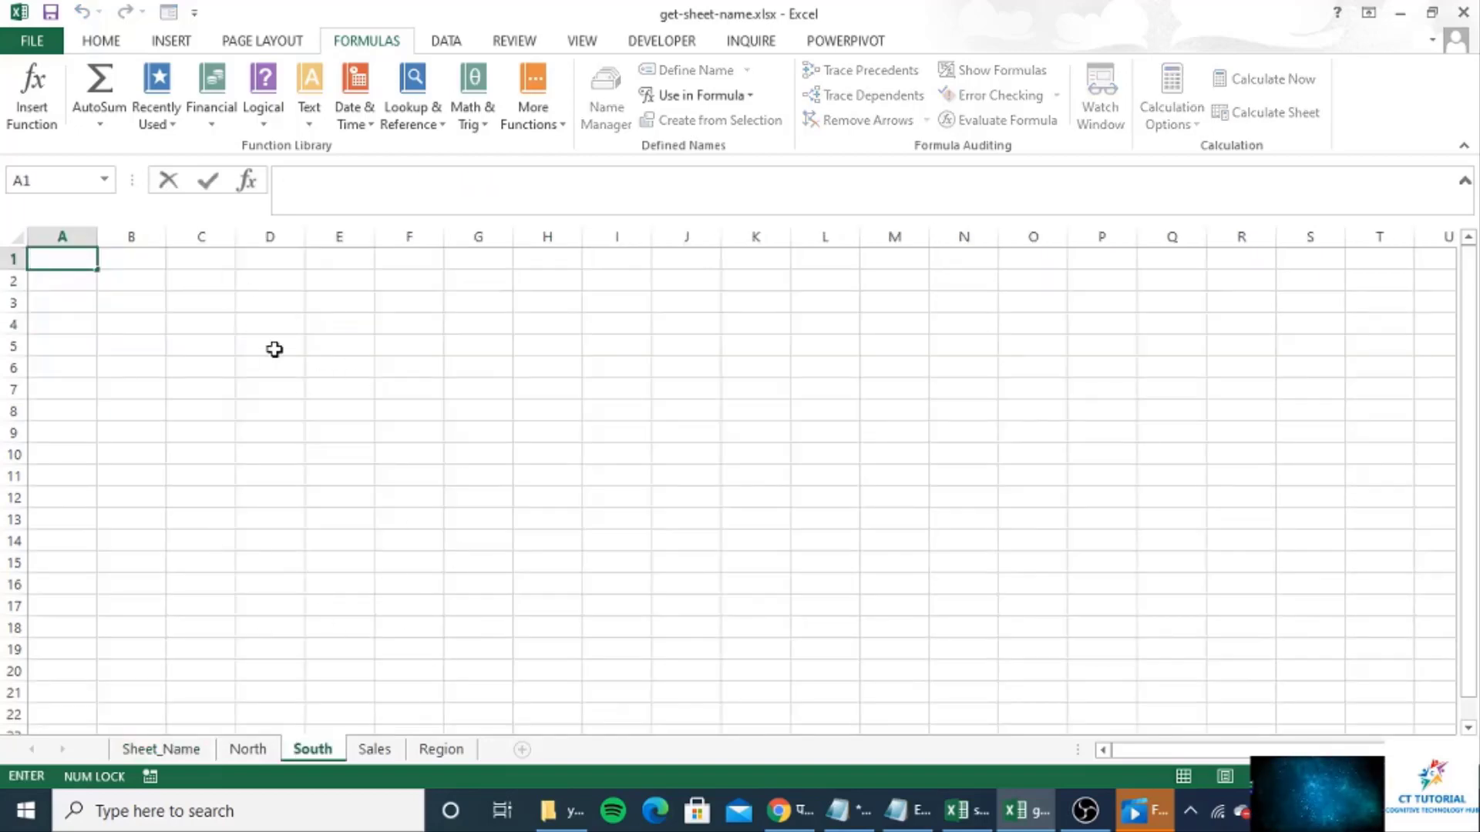
{"action": "left_click", "coordinate": [353, 344]}
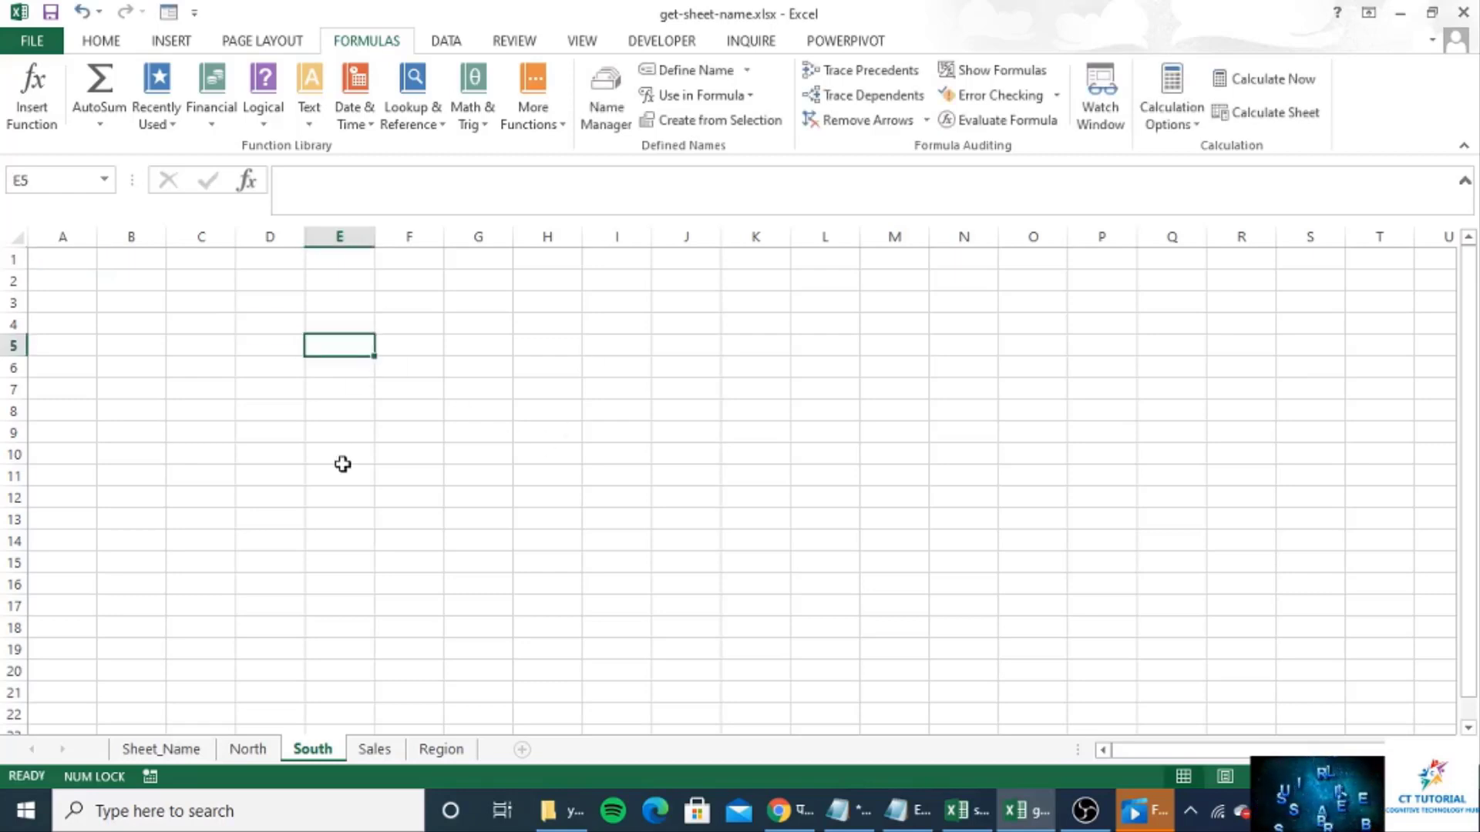
{"action": "left_click", "coordinate": [151, 753]}
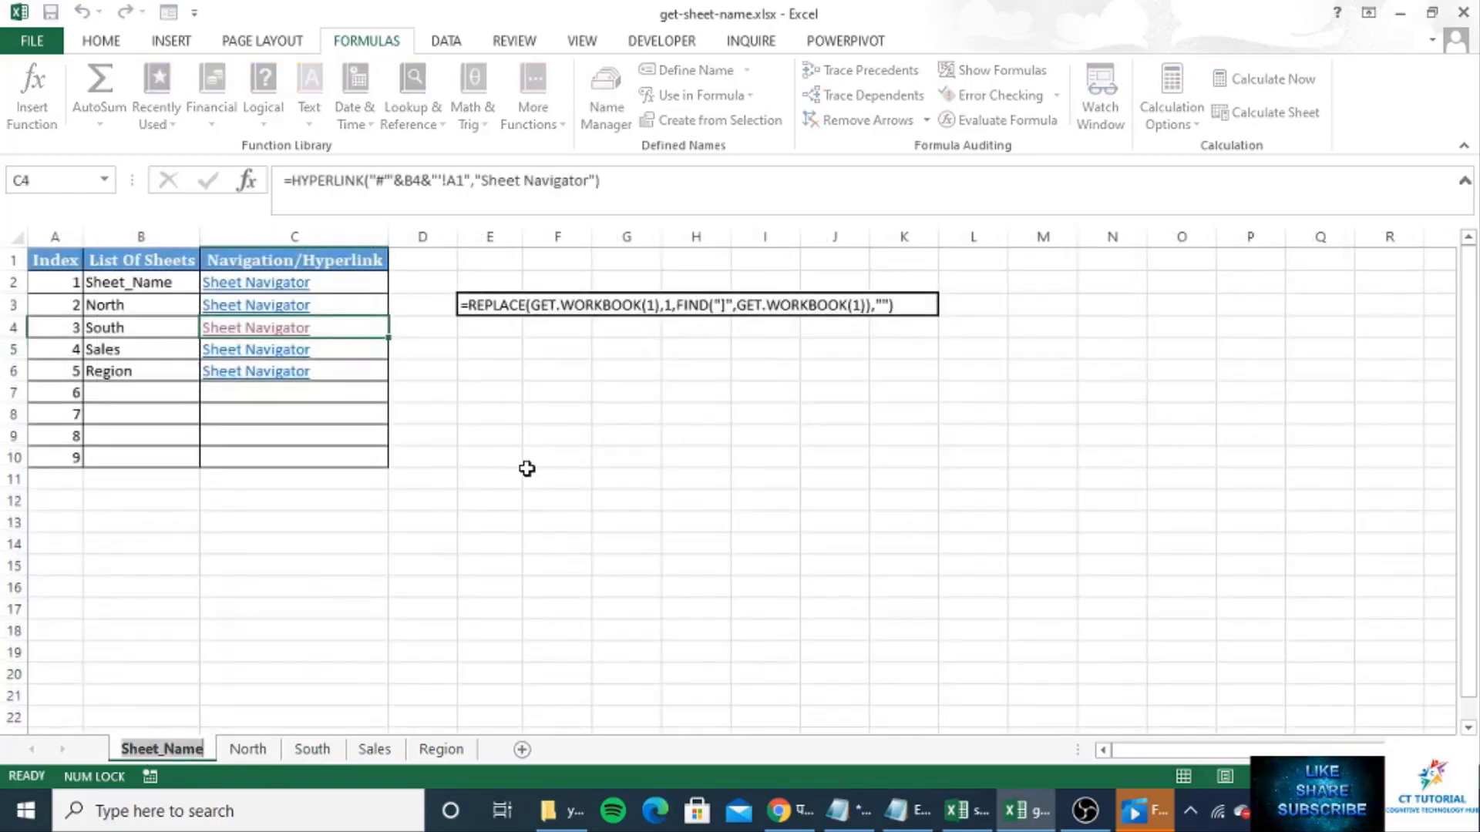
{"action": "left_click", "coordinate": [552, 394]}
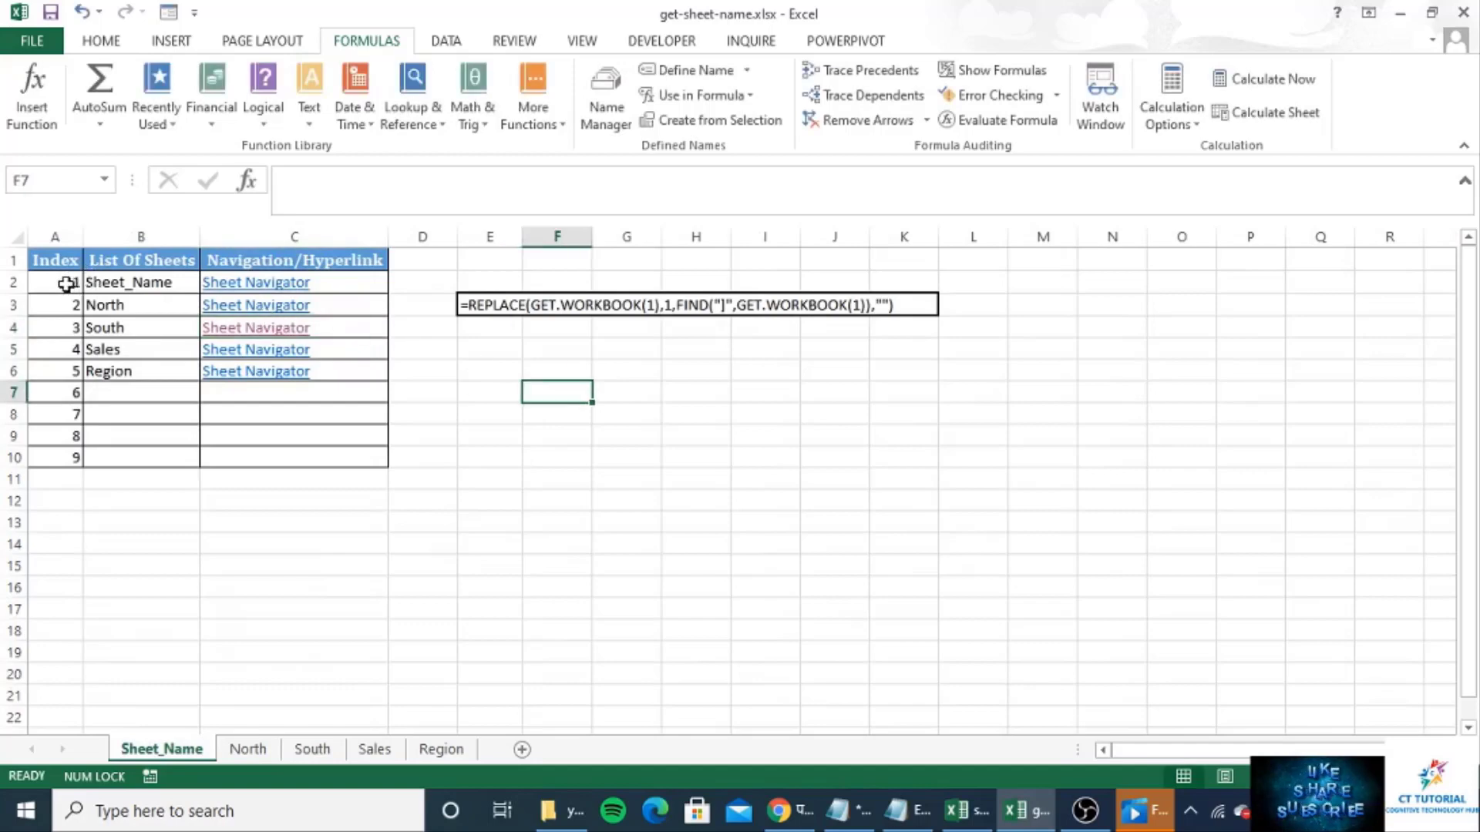
{"action": "left_click", "coordinate": [66, 284]}
{"action": "left_click", "coordinate": [77, 303]}
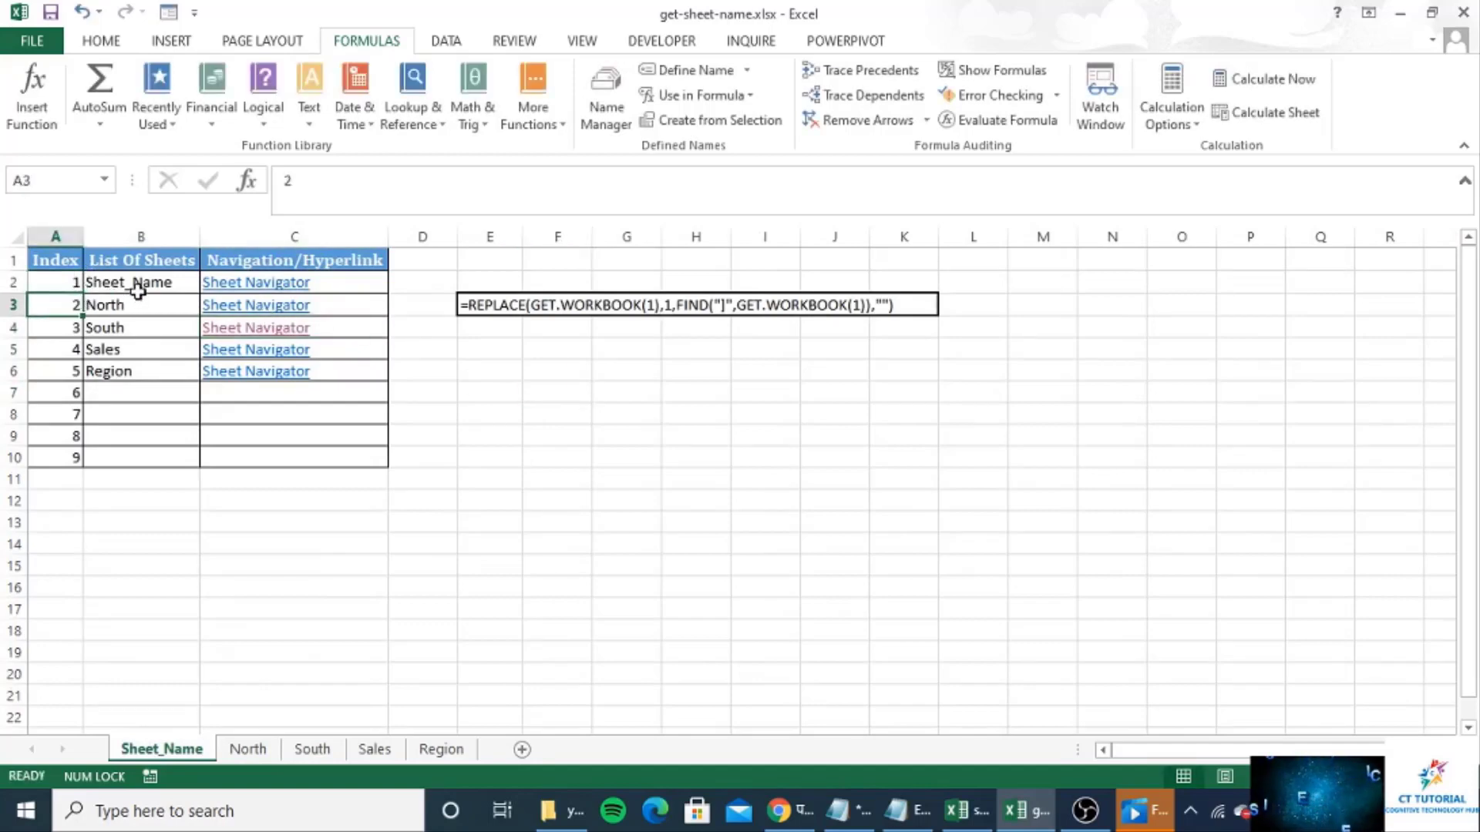
Step: Replace A2 with ROW() in B2's INDEX formula and copy it down B2:B10
{"action": "double_click", "coordinate": [142, 284]}
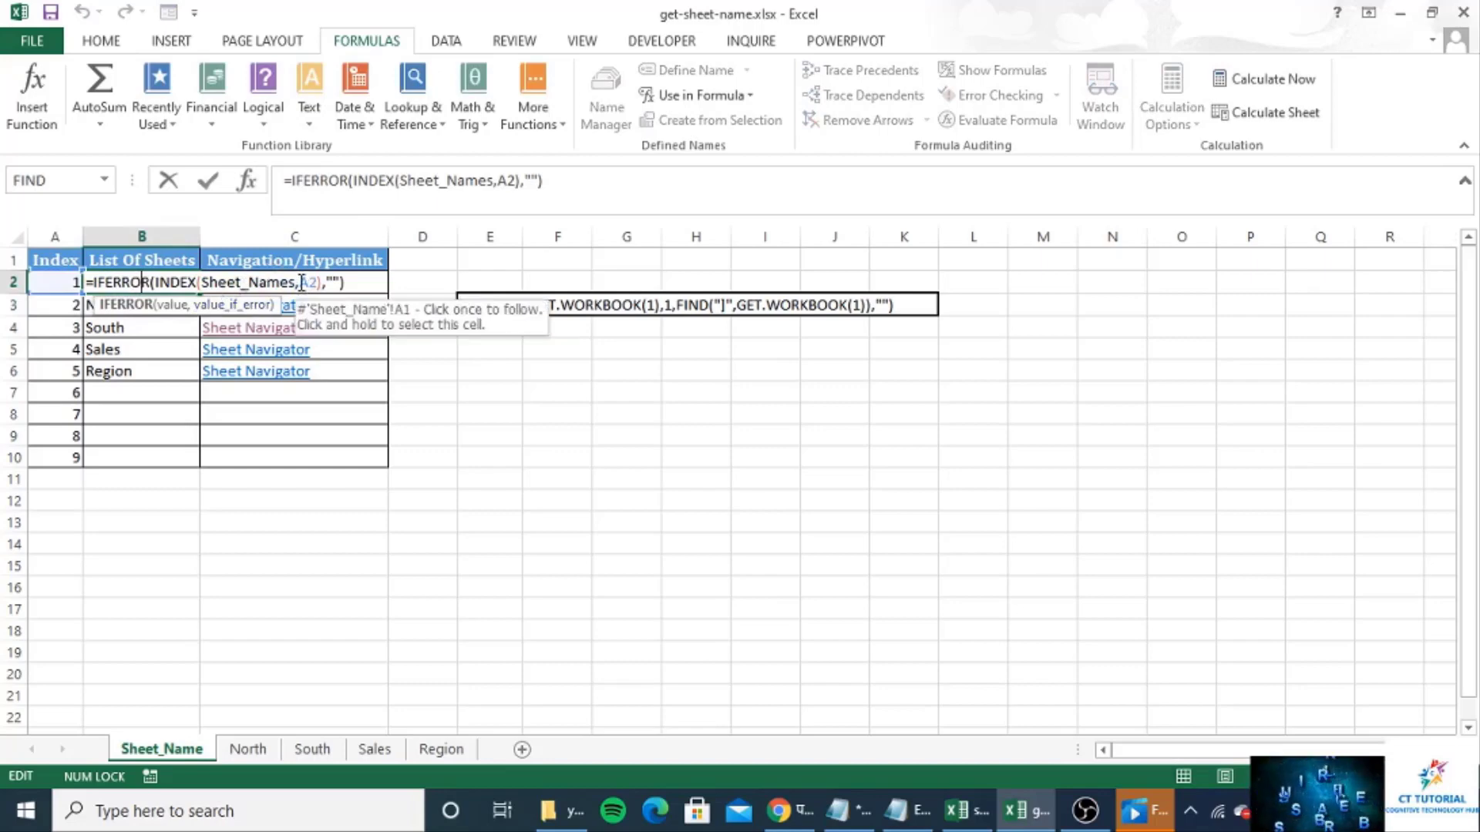
{"action": "left_click", "coordinate": [317, 282]}
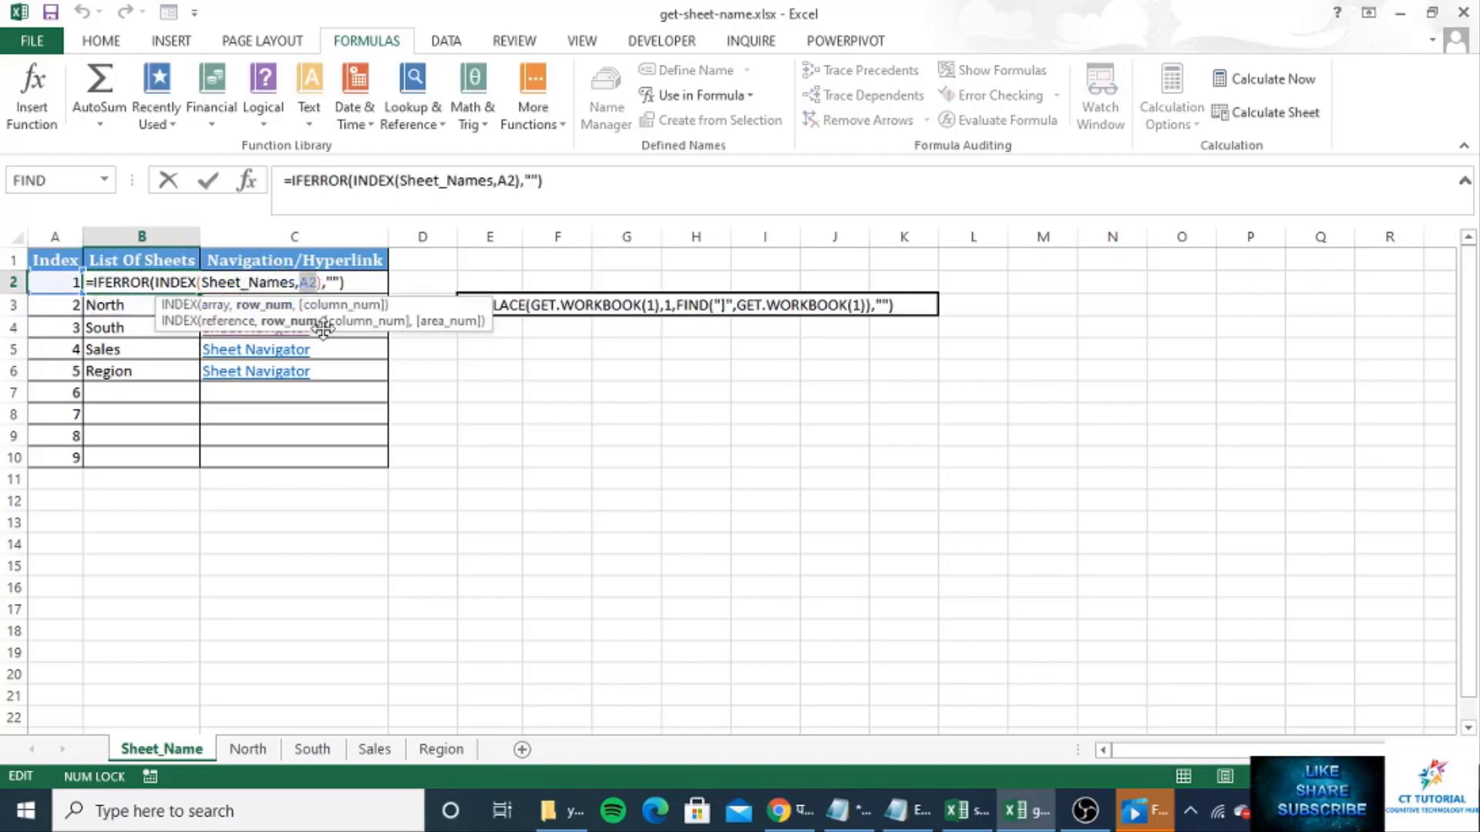
{"action": "type", "text": "Row"}
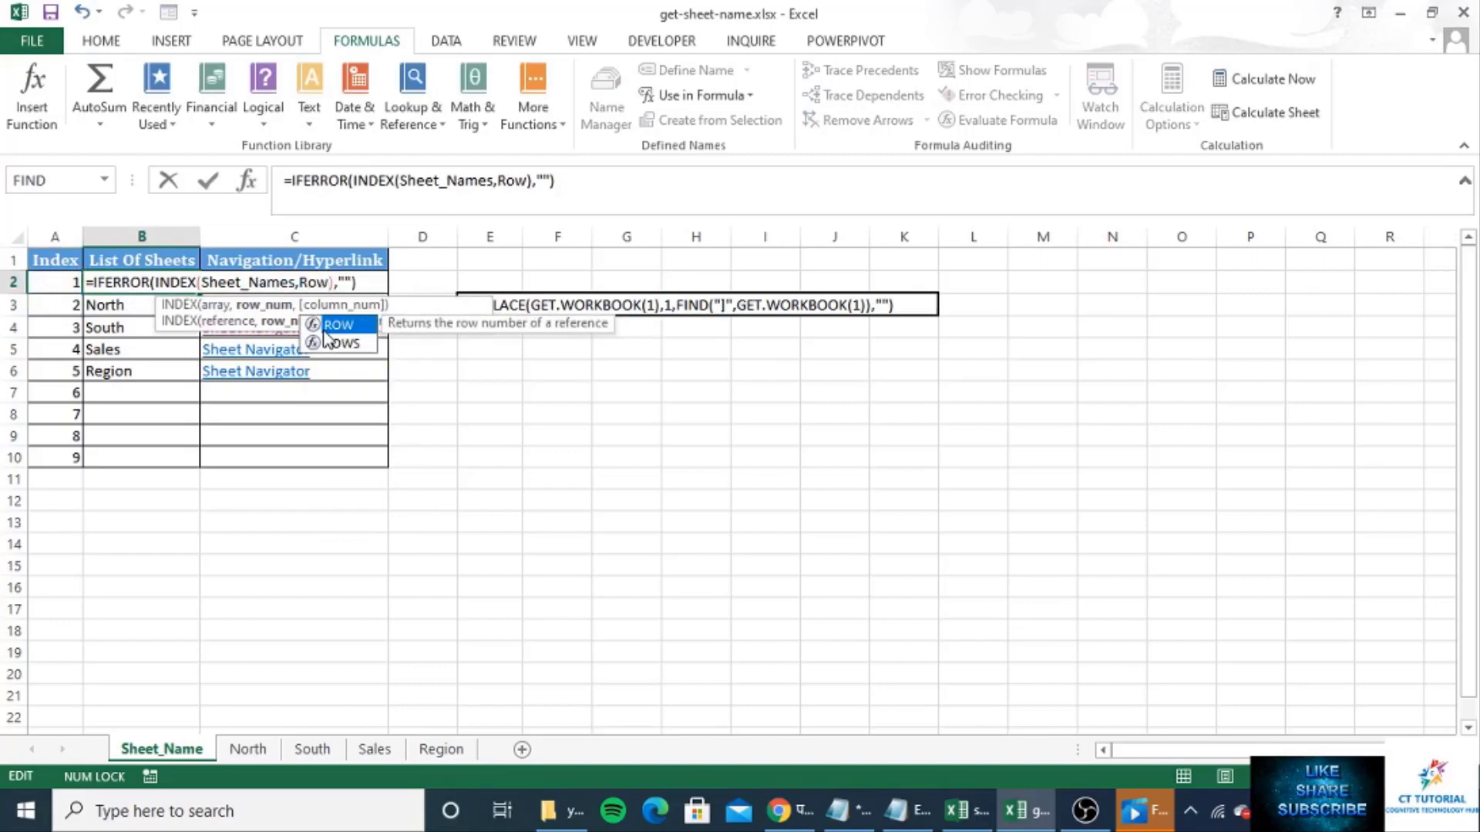
{"action": "type", "text": "()"}
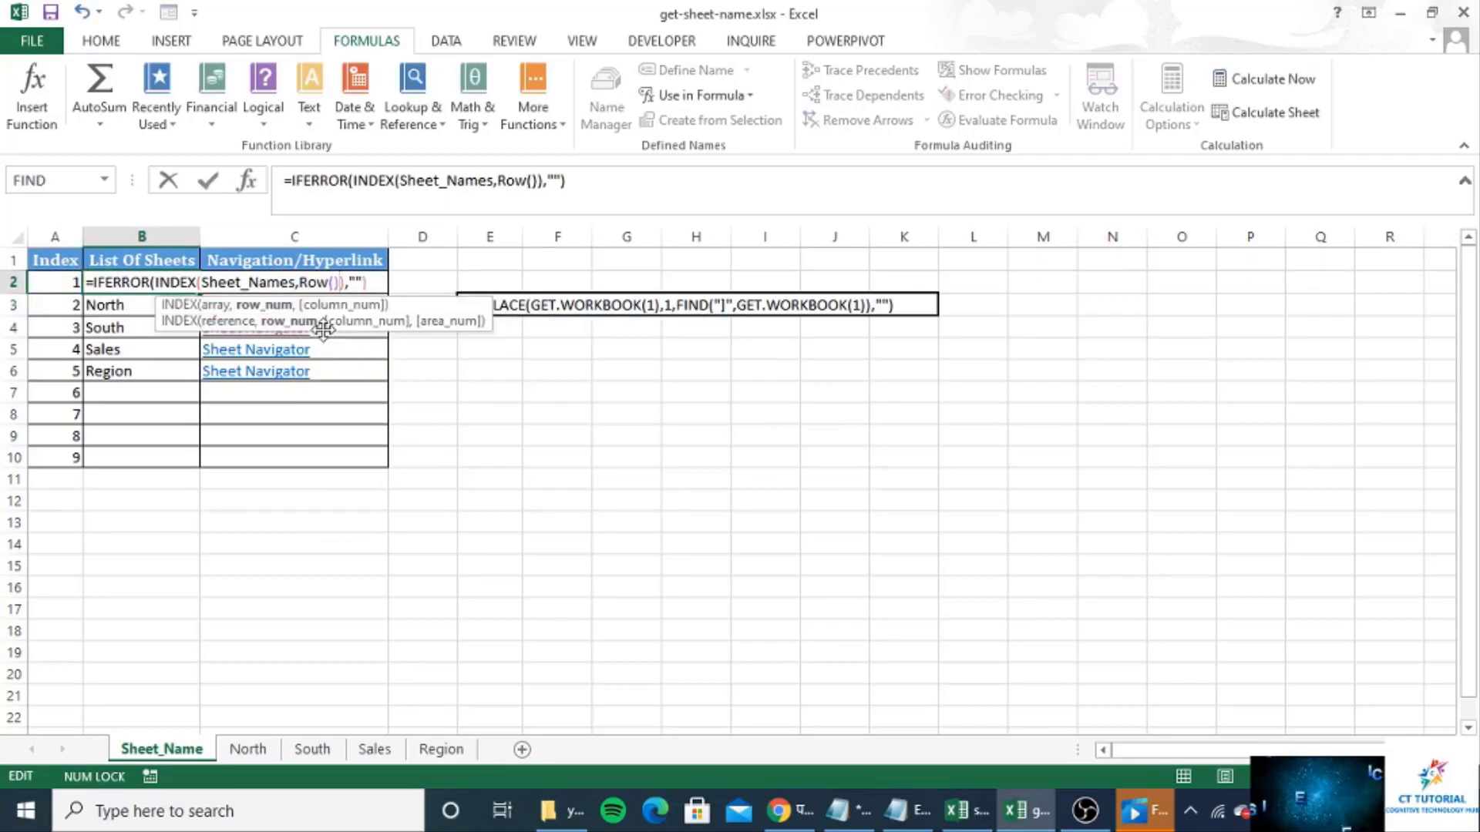
{"action": "key", "text": "Return"}
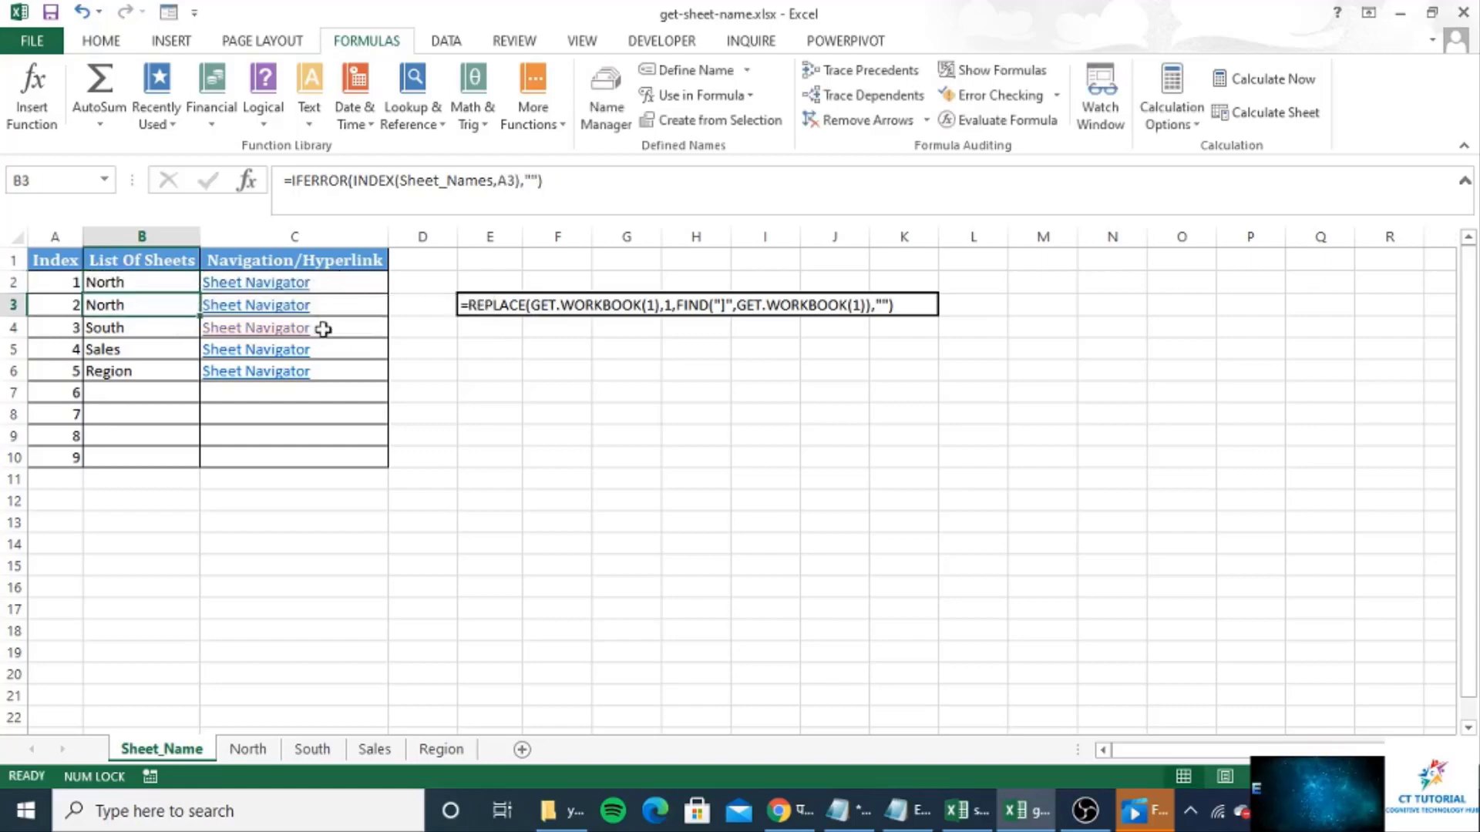
{"action": "key", "text": "Up"}
{"action": "key", "text": "ctrl+c"}
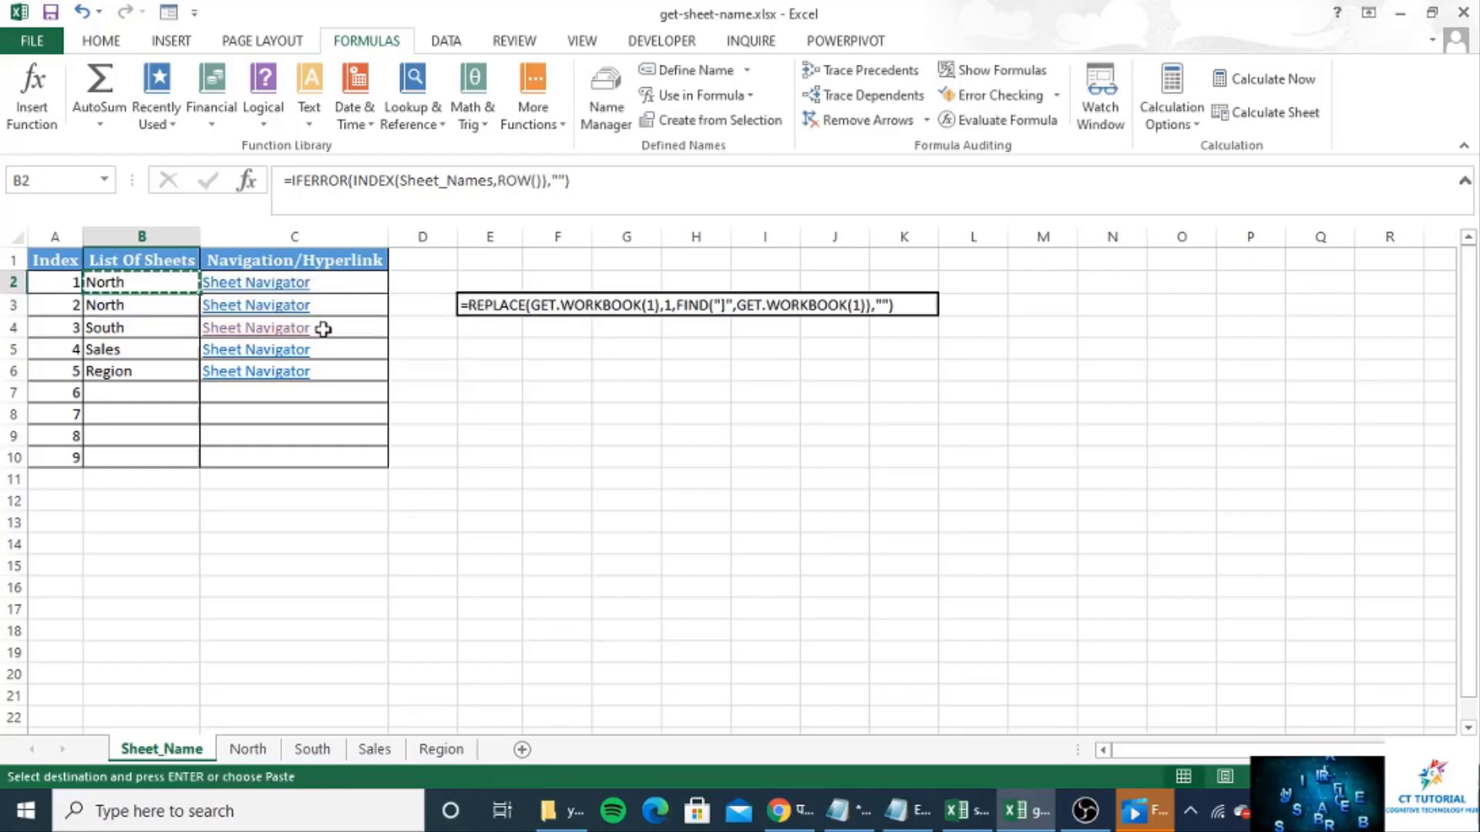
{"action": "key", "text": "shift+Down"}
{"action": "key", "text": "shift+Down"}
{"action": "key", "text": "shift+Down"}
{"action": "key", "text": "shift+Down"}
{"action": "key", "text": "shift+Down"}
{"action": "key", "text": "shift+Down"}
{"action": "key", "text": "shift+Down"}
{"action": "key", "text": "shift+Down"}
{"action": "key", "text": "ctrl+v"}
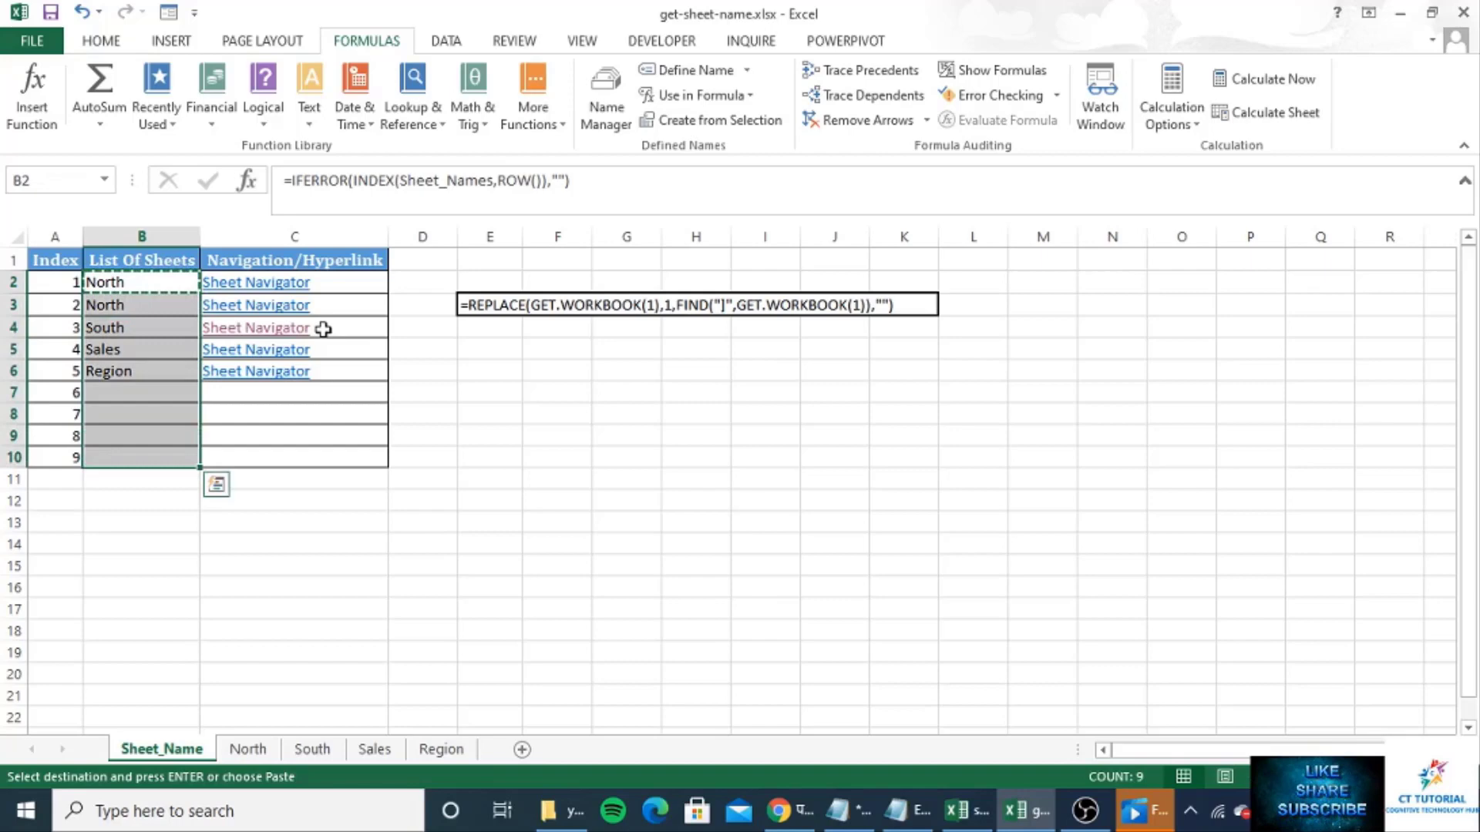
{"action": "key", "text": "shift+BackSpace"}
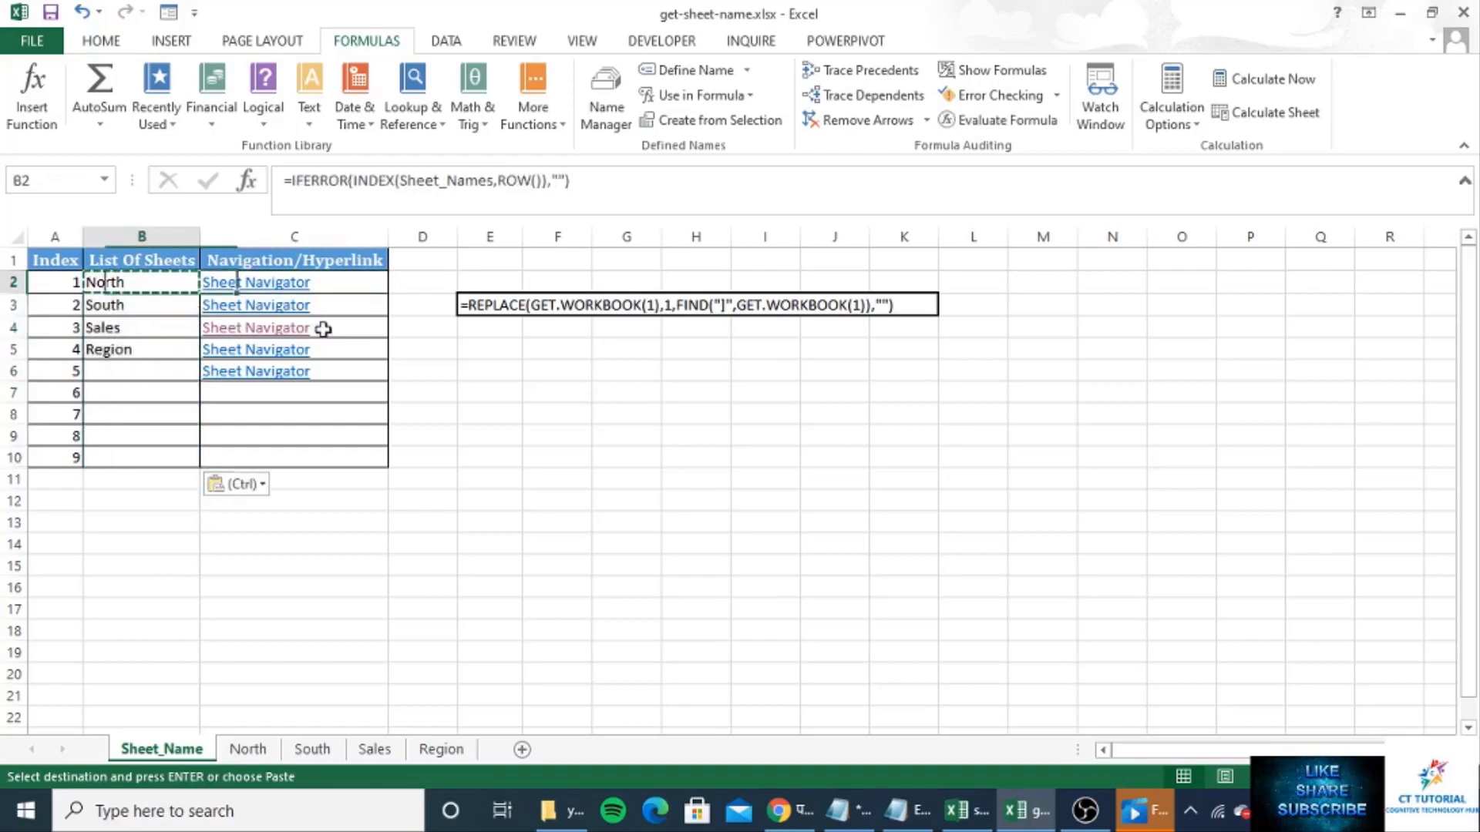